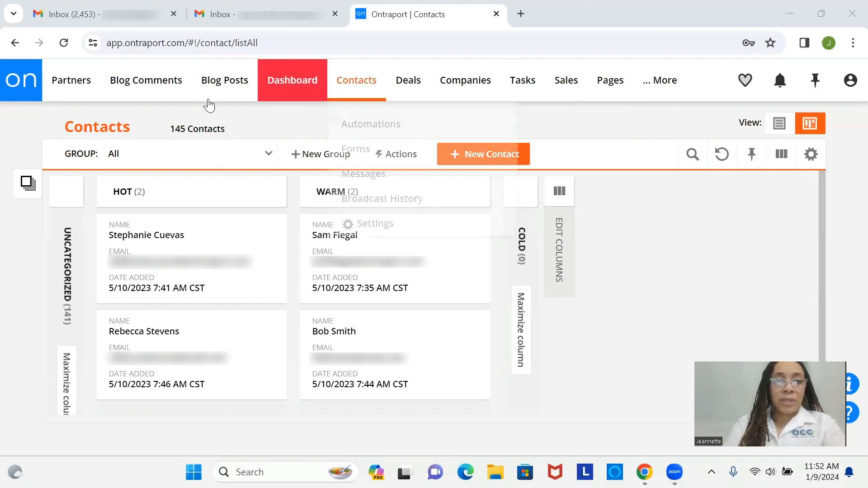
Open the contact Field Editor in Settings and start a new field under Contact Information
mouse_move(348, 100)
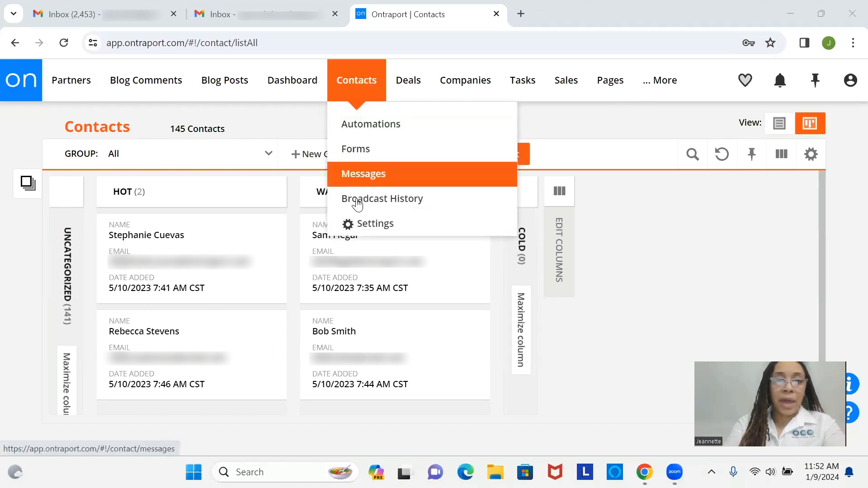
left_click(358, 228)
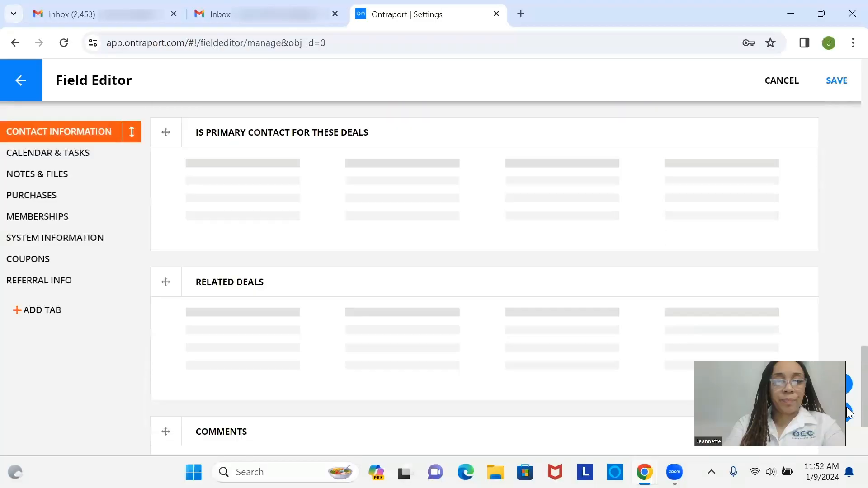
scroll(850, 356, "down", 3)
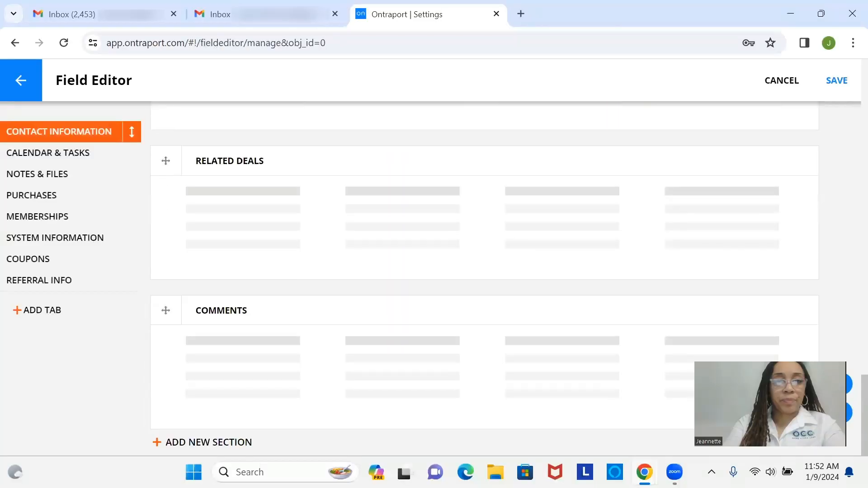
scroll(847, 246, "up", 15)
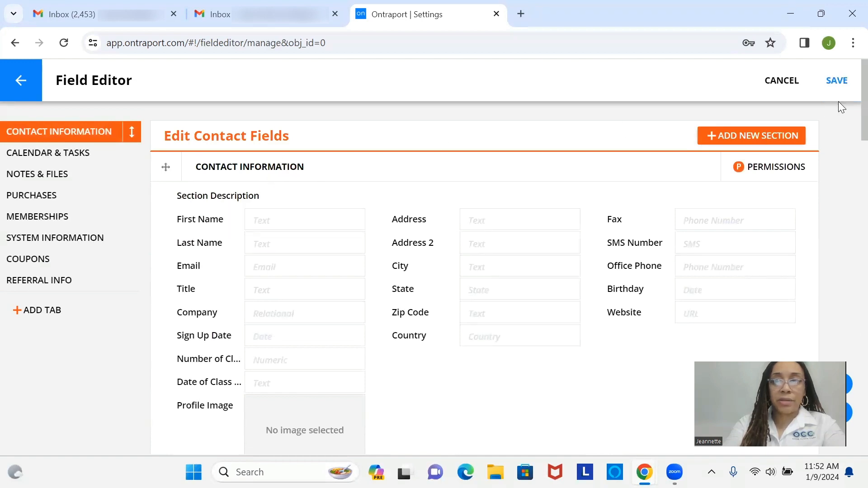
scroll(847, 113, "down", 2)
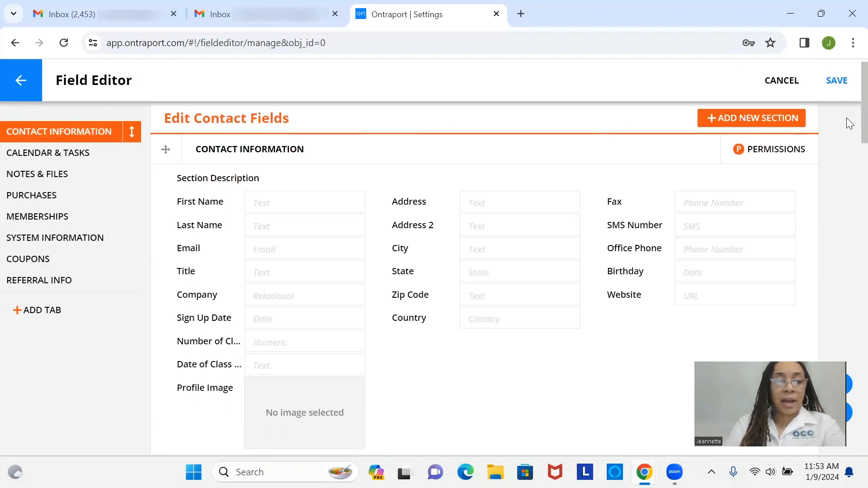
scroll(847, 128, "up", 1)
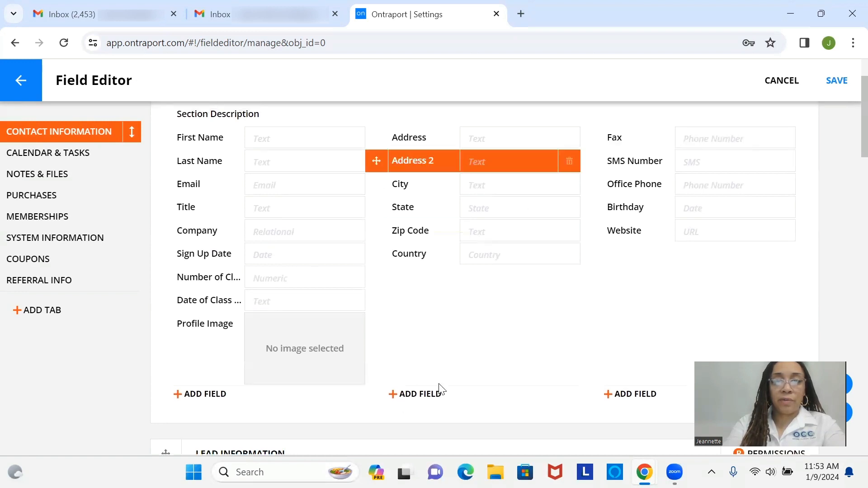
left_click(204, 395)
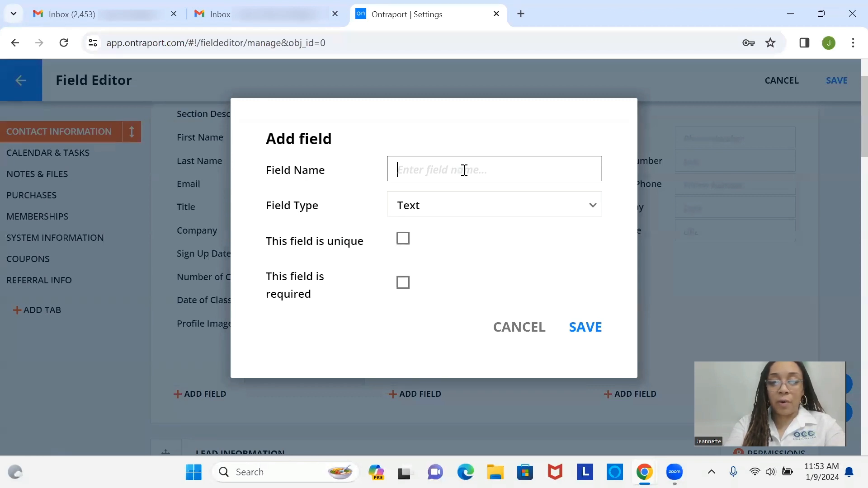
Name the new field 'Pet Type', correcting the accidental caps-lock capitalisation
type("pET t")
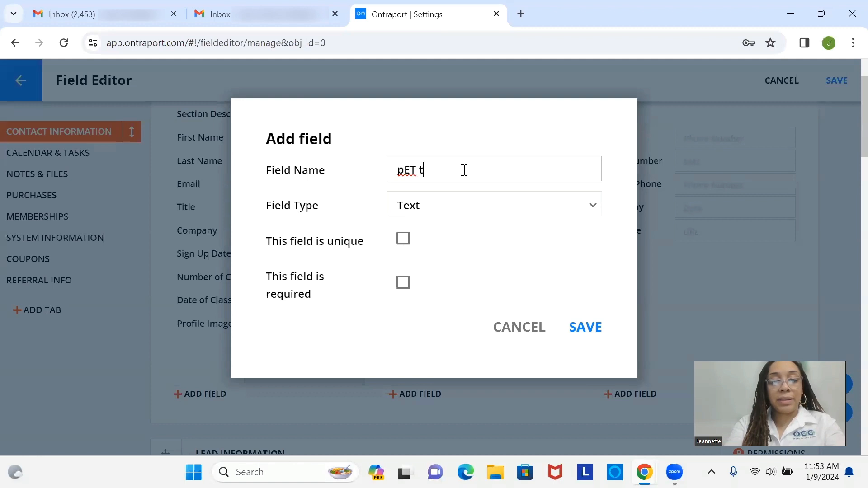
type("YPE")
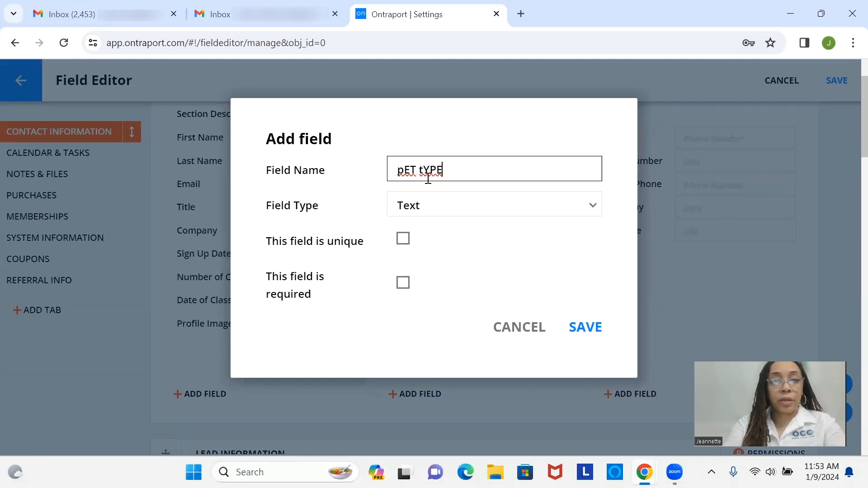
left_click_drag(471, 180, 308, 156)
key("BackSpace")
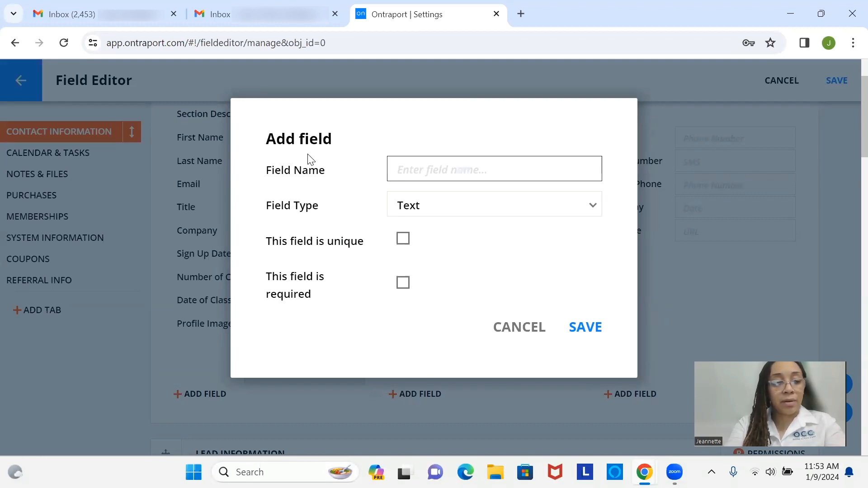
key("Caps_Lock")
type("Pet Type")
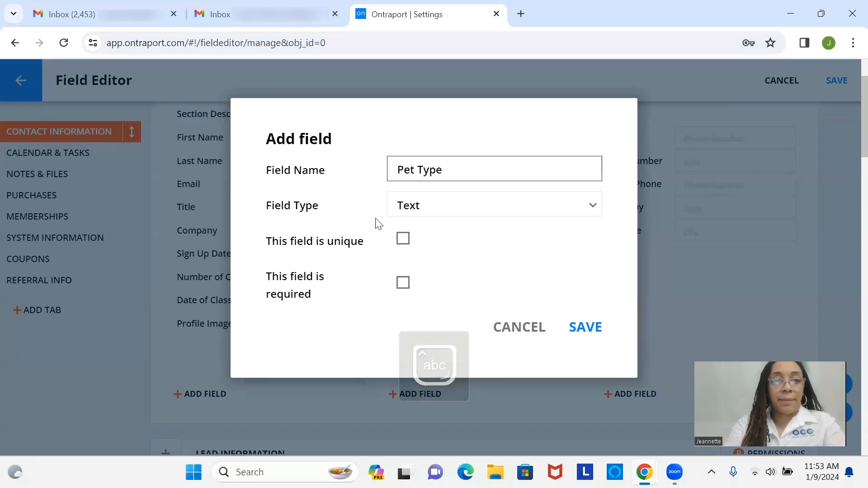
Browse through the available options in the Field Type list
left_click(433, 207)
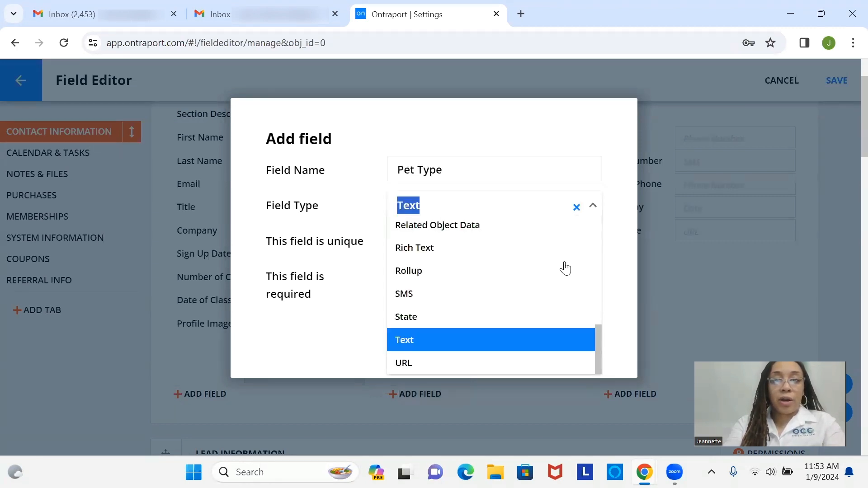
left_click_drag(601, 351, 587, 271)
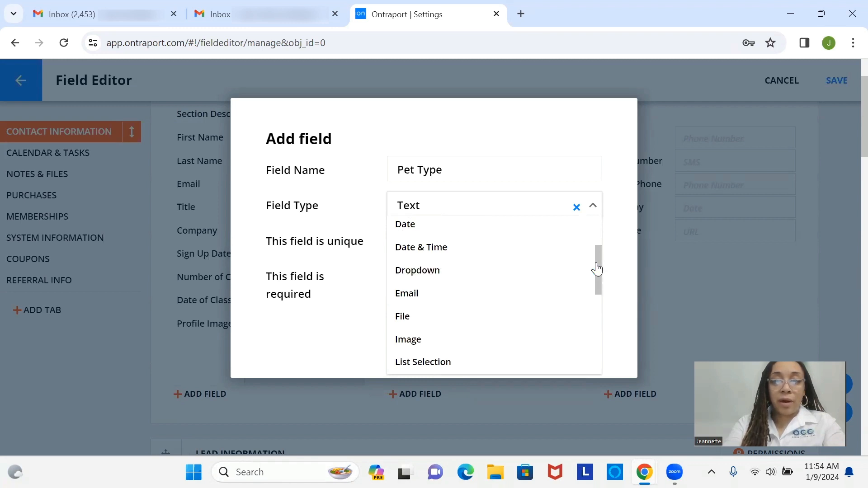
left_click_drag(602, 267, 594, 237)
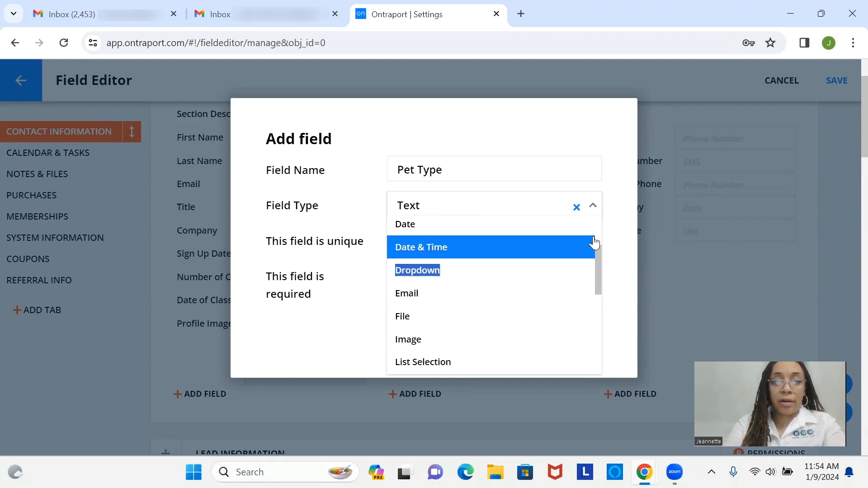
scroll(598, 272, "up", 1)
left_click_drag(598, 265, 622, 296)
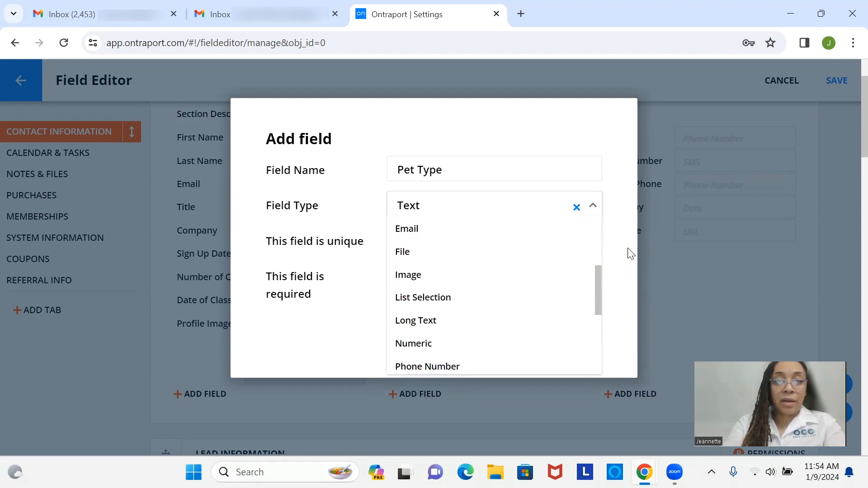
left_click_drag(598, 290, 601, 211)
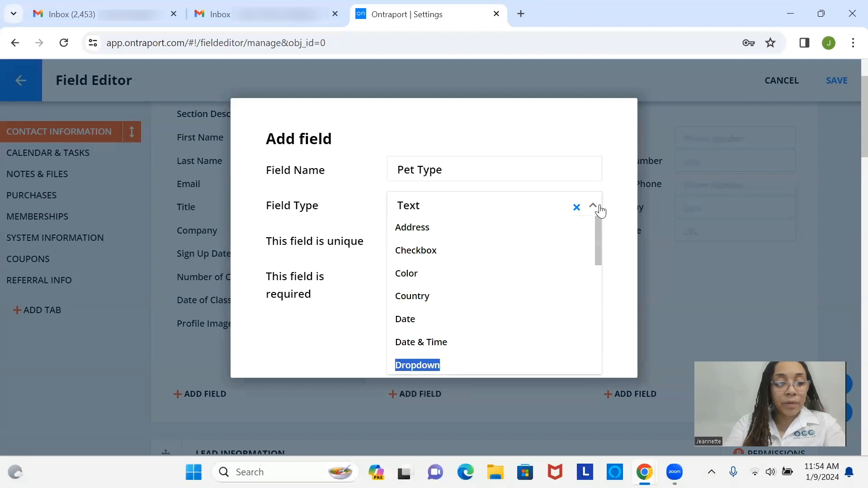
Change the Pet Type field's type from Text to Dropdown
left_click(531, 204)
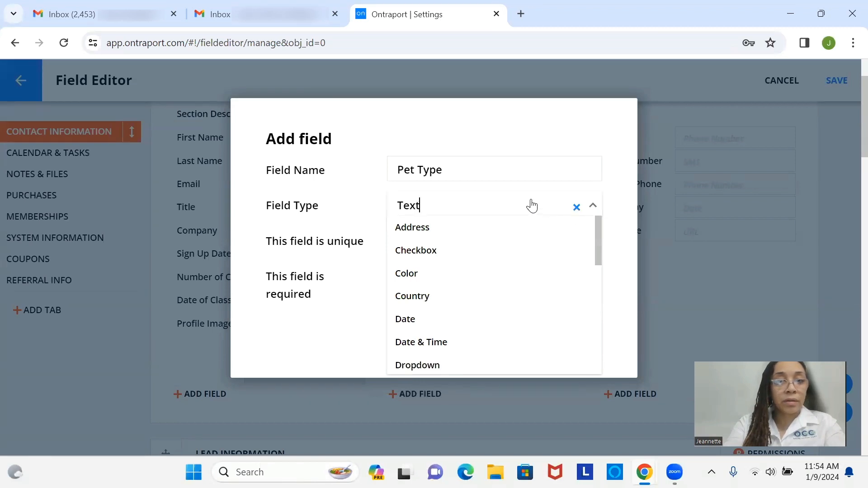
key("BackSpace")
key("BackSpace")
key("BackSpace")
key("BackSpace")
type("dr")
left_click(518, 251)
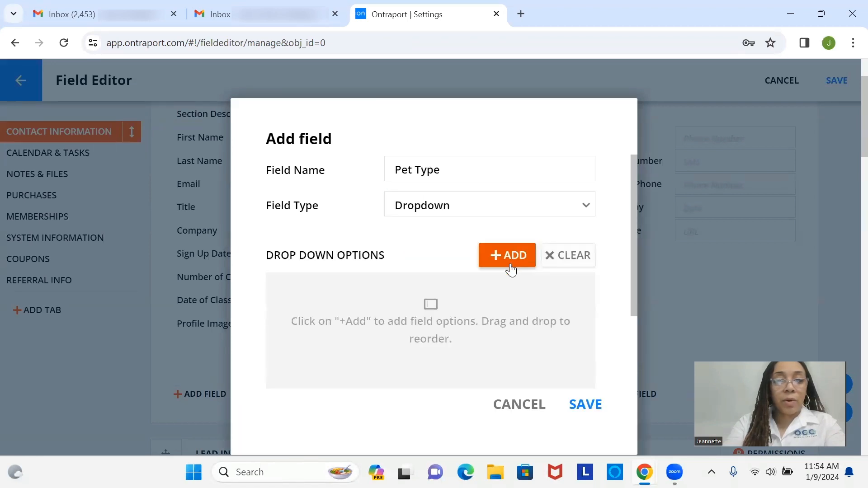
Add the dropdown options Dog, Cat and Bird, then save the field
left_click(511, 267)
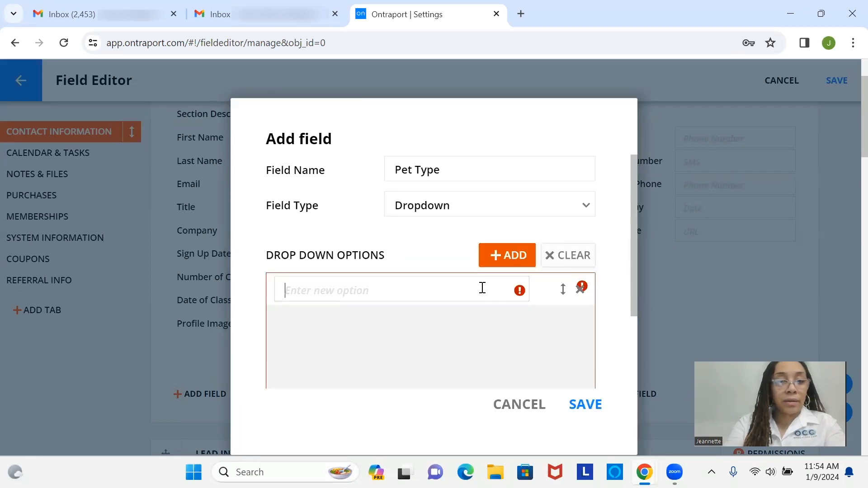
type("Dog")
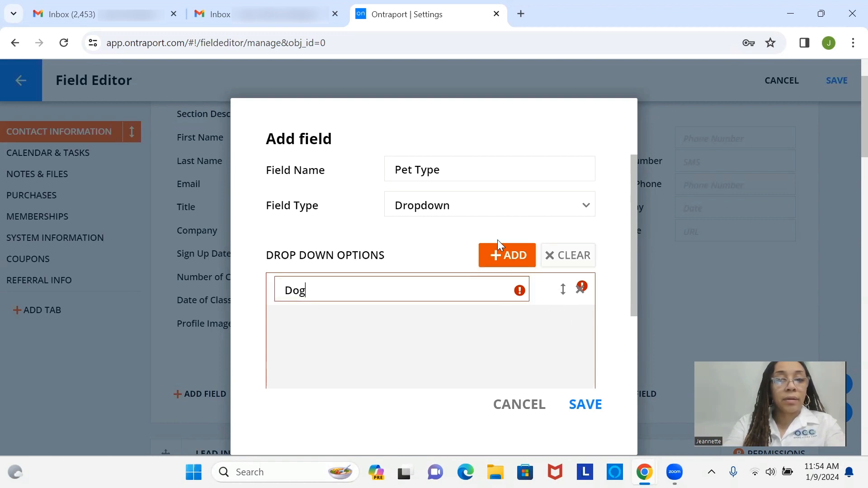
left_click(507, 255)
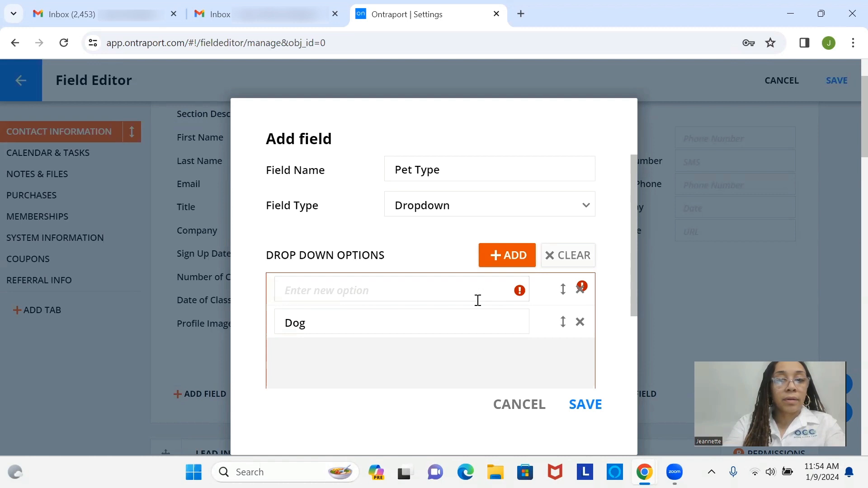
type("Cat")
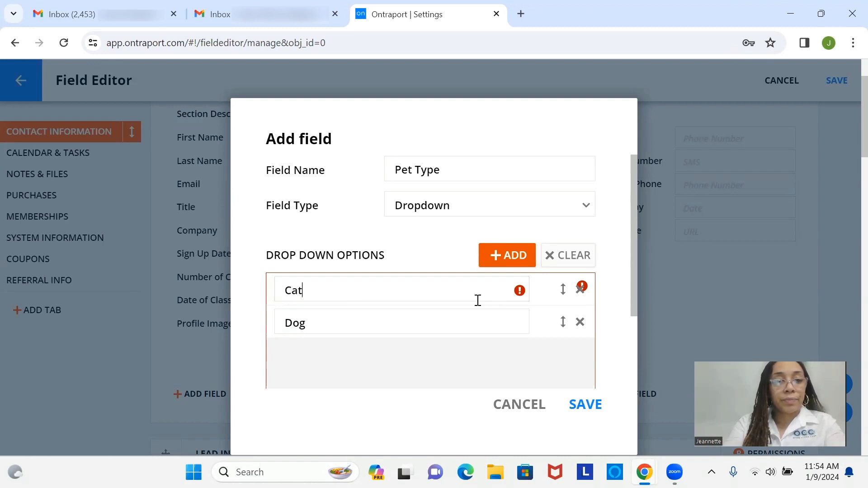
left_click(512, 256)
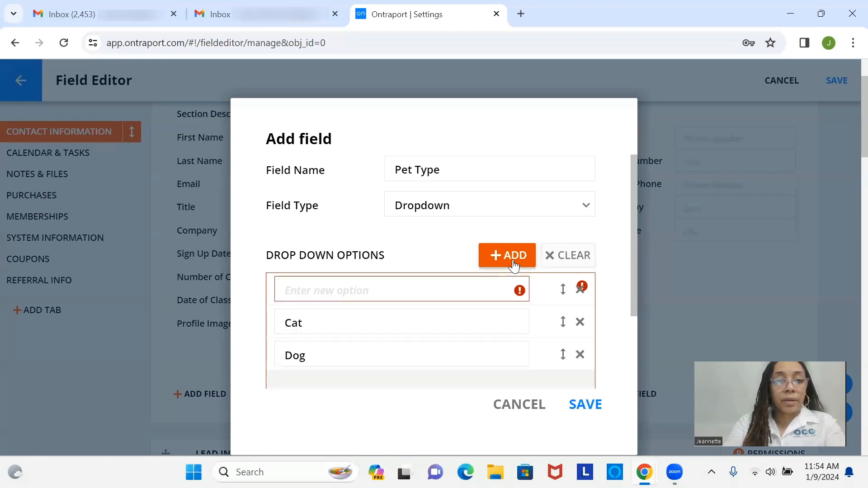
type("Bird")
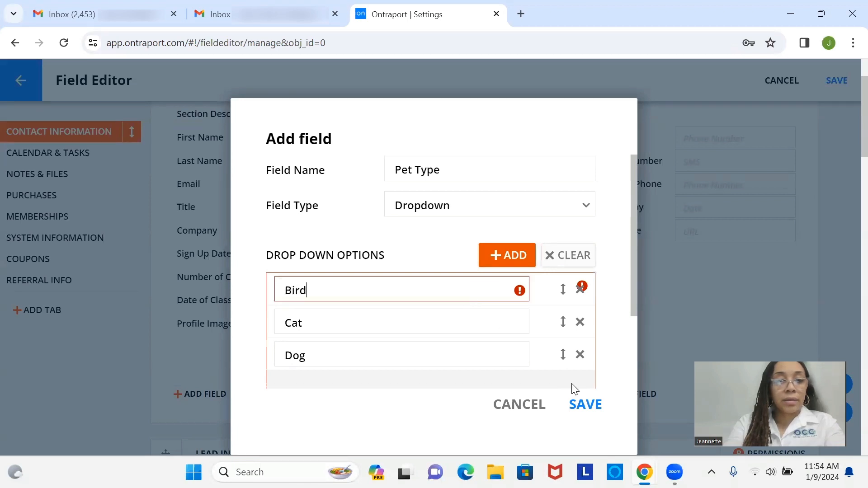
left_click(588, 405)
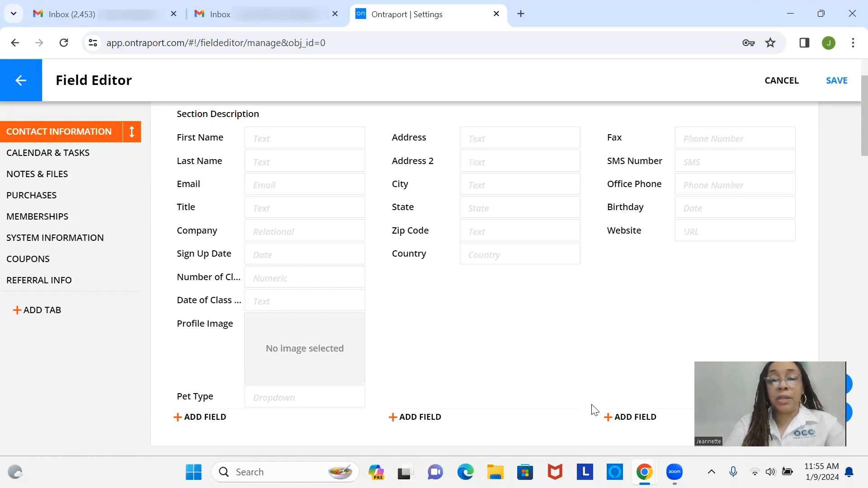
mouse_move(225, 402)
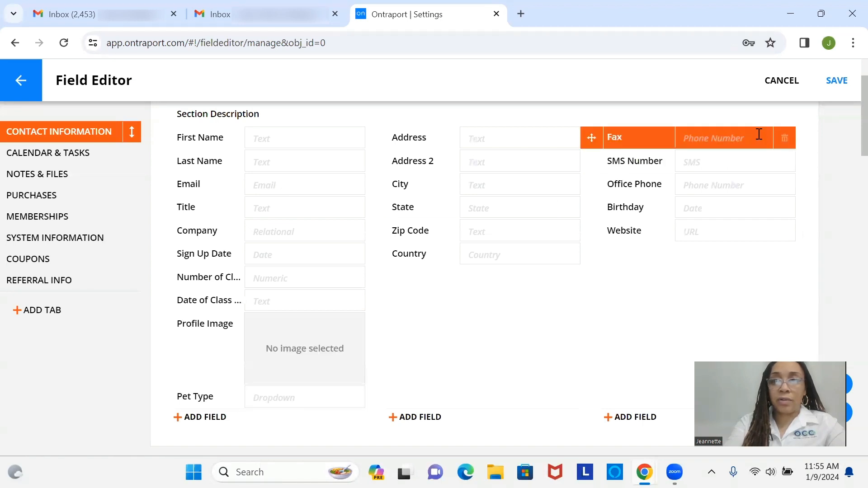
left_click(838, 82)
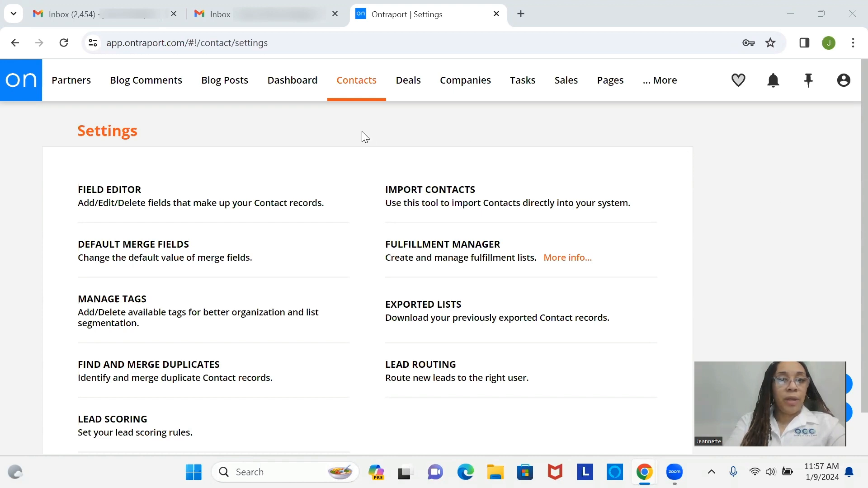
Go to Pages and choose New Landing Page to show the template gallery
mouse_move(620, 93)
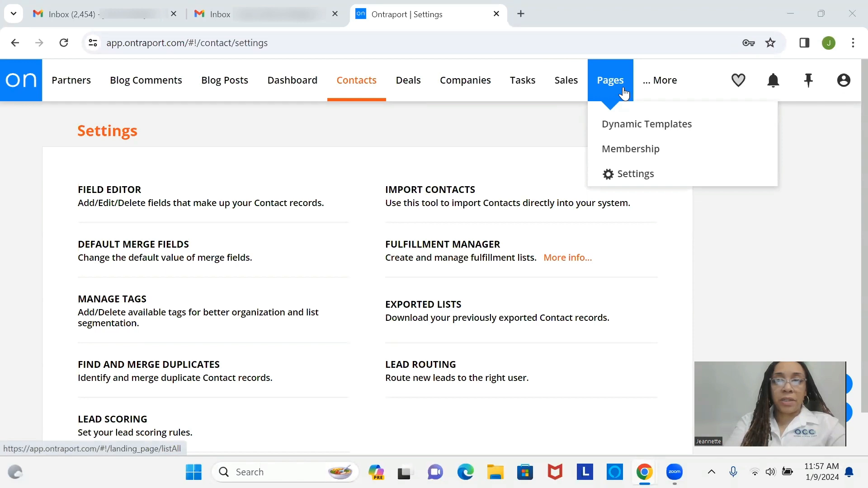
left_click(624, 94)
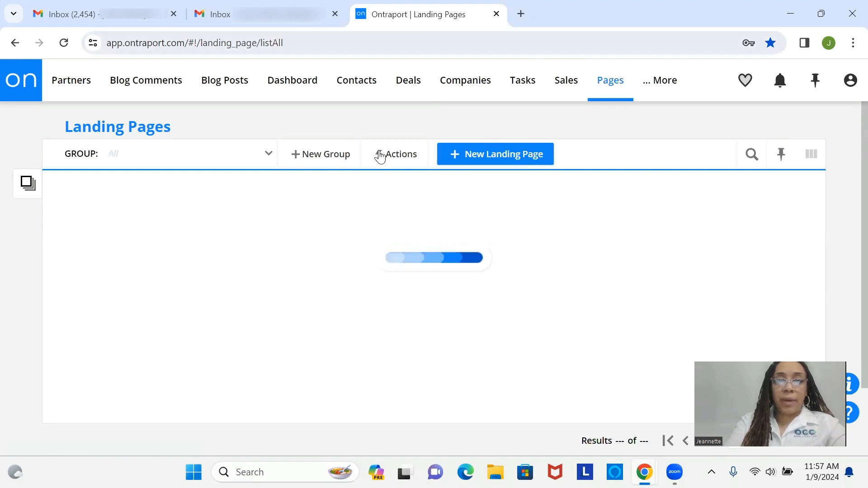
left_click(534, 159)
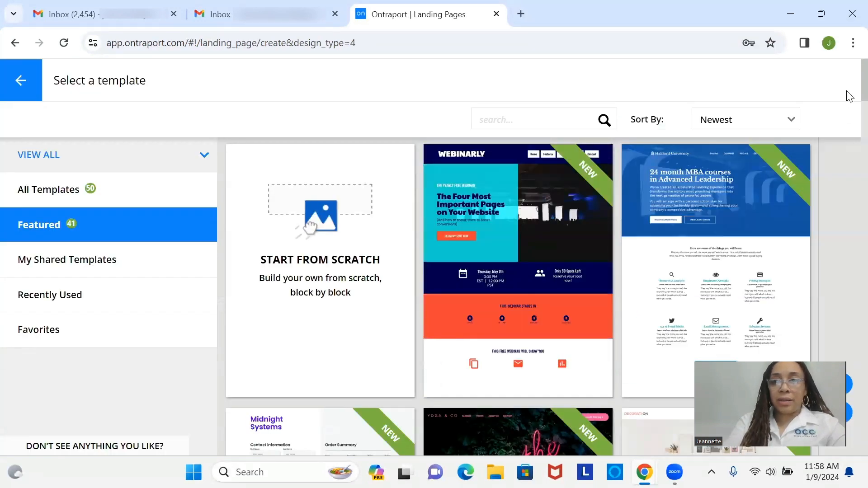
Look over the templates, then choose Start From Scratch for the landing page
scroll(849, 96, "down", 10)
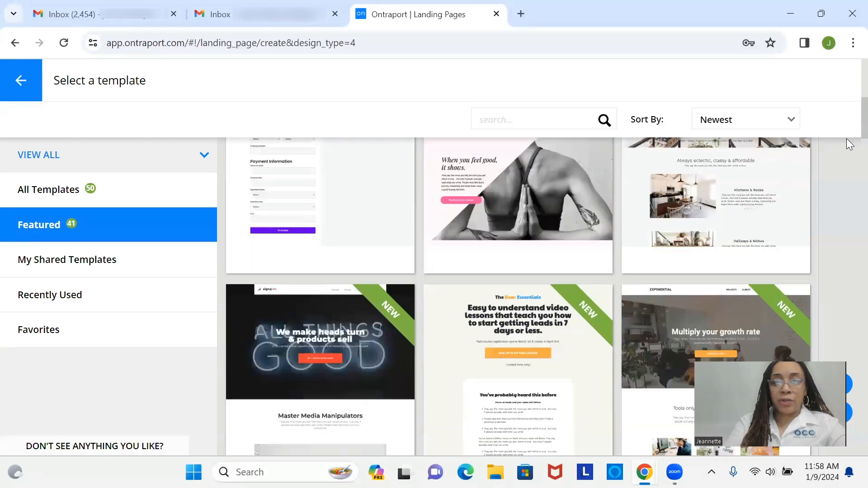
scroll(848, 154, "down", 10)
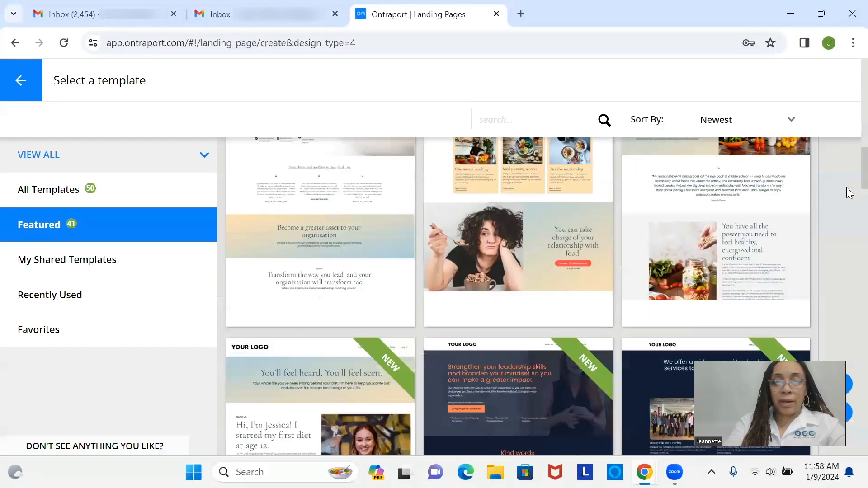
scroll(846, 201, "down", 2)
scroll(846, 190, "up", 5)
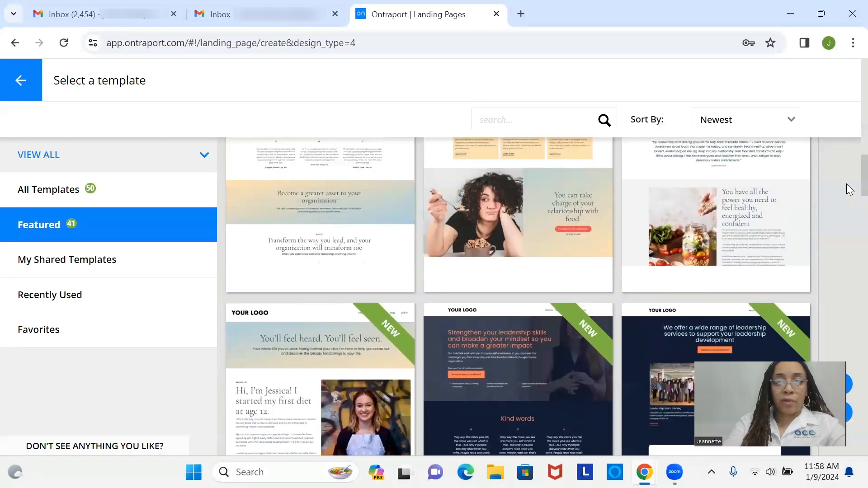
scroll(849, 159, "up", 5)
scroll(849, 128, "up", 5)
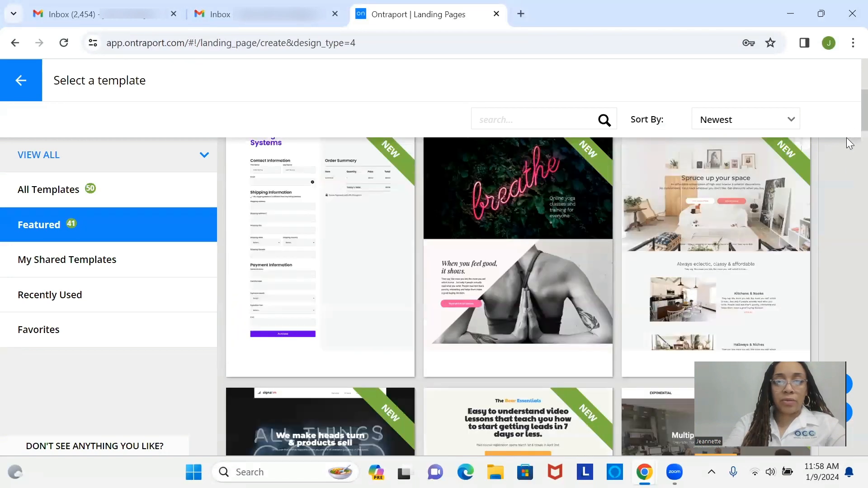
scroll(847, 197, "down", 15)
scroll(851, 247, "down", 5)
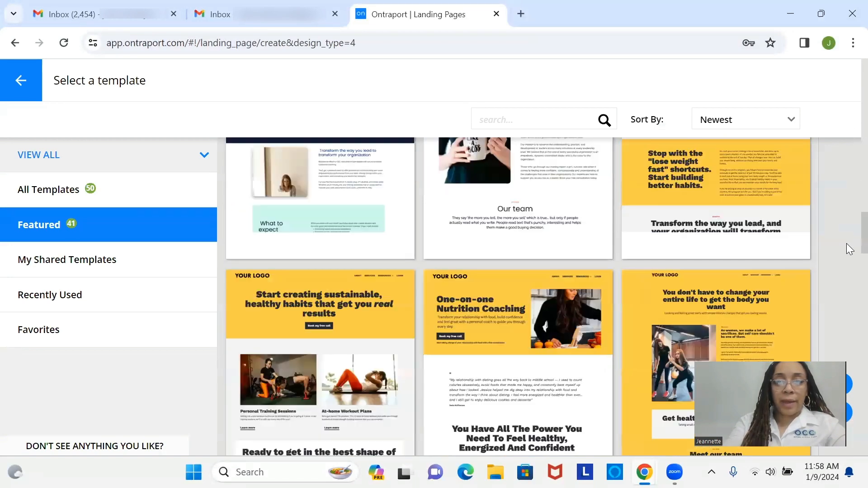
scroll(849, 264, "down", 9)
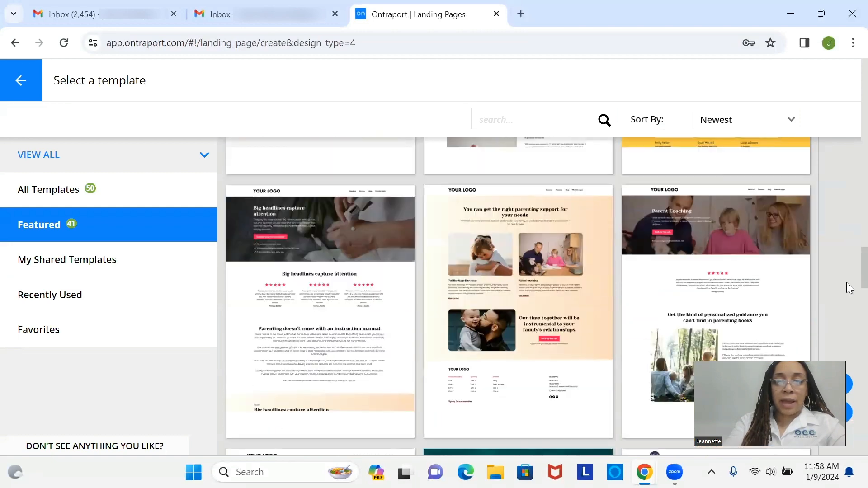
scroll(848, 272, "up", 15)
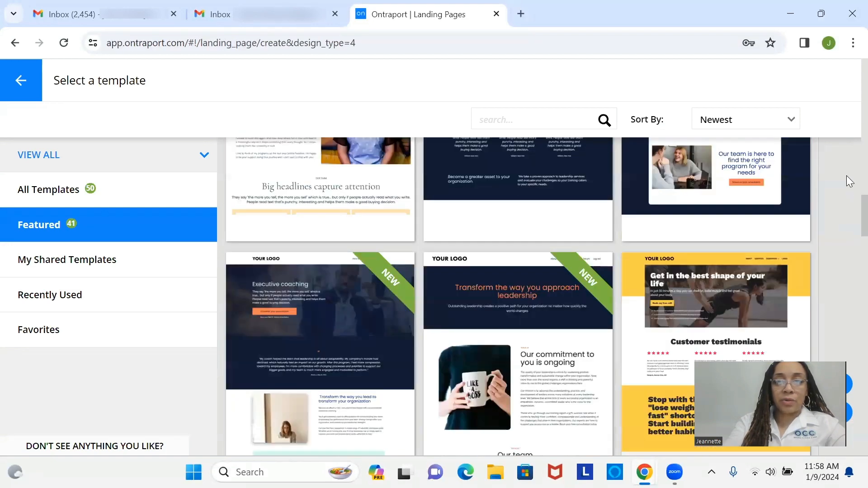
scroll(850, 119, "up", 10)
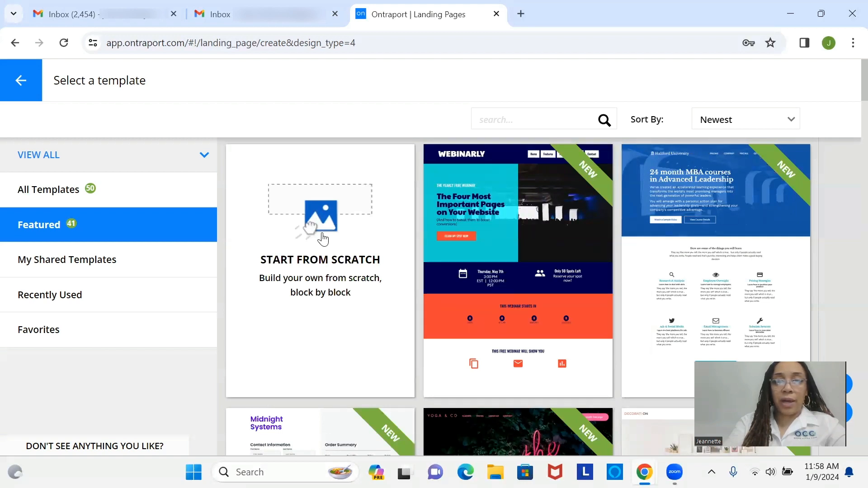
left_click(323, 238)
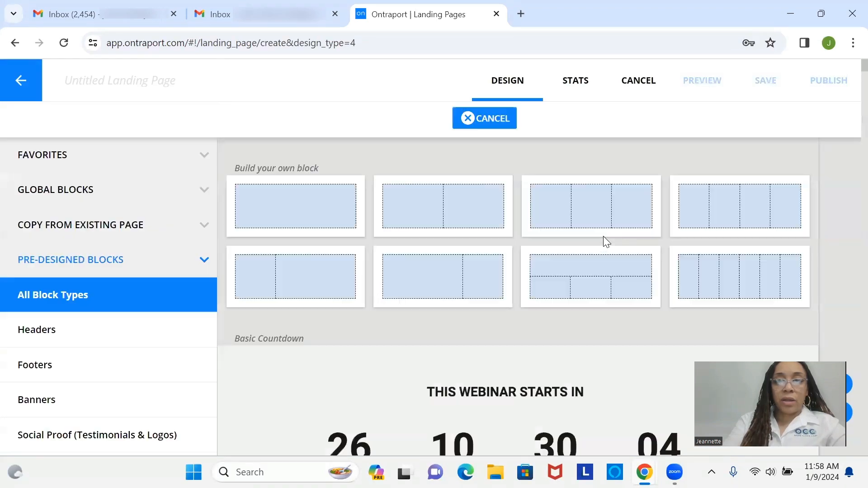
Add a three-column block, title the page OCC_LP_PETSHOPFORM, and drop an image into the middle column
left_click(614, 228)
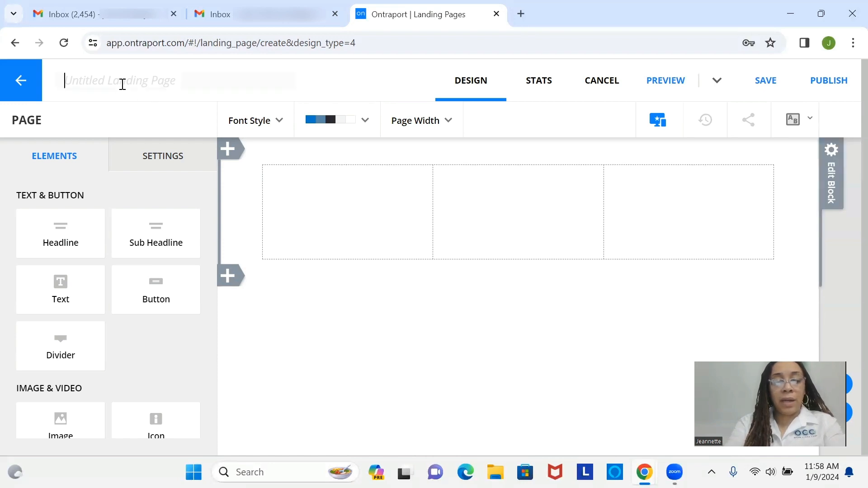
type("occ")
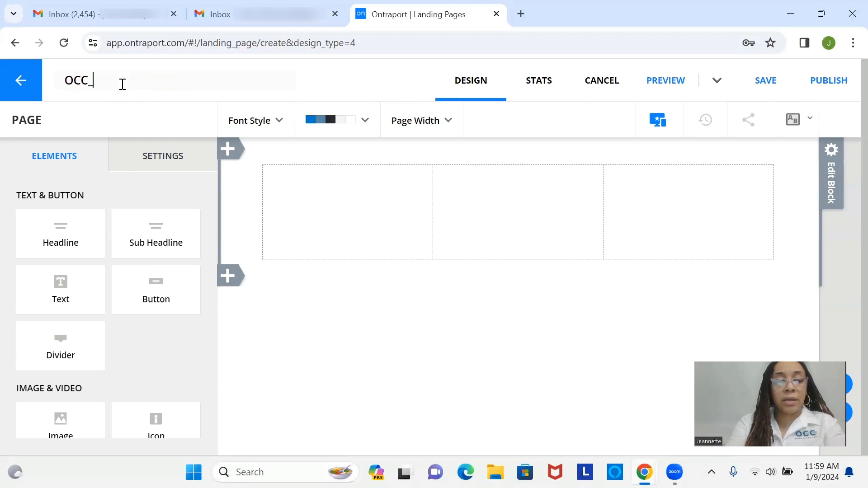
key("Return")
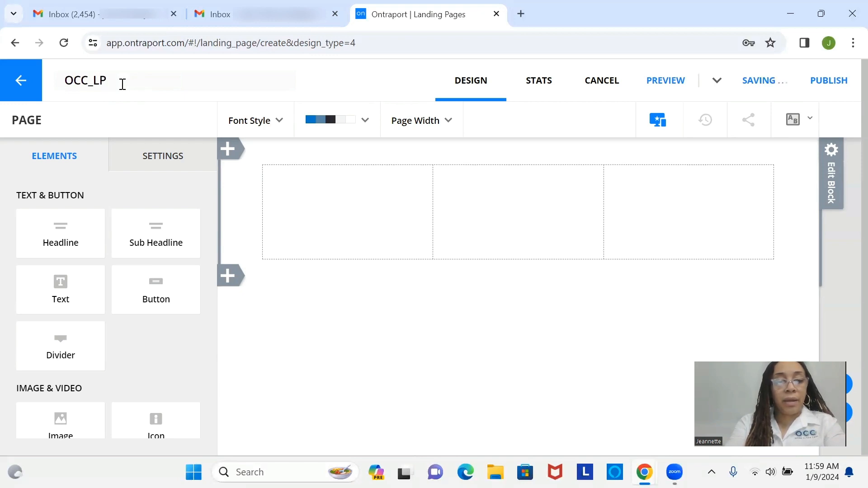
type("_")
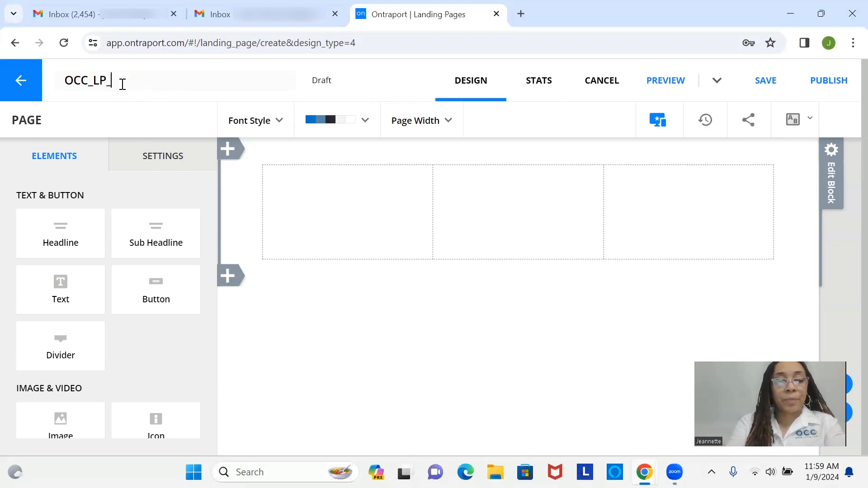
type("PETSHOPFORM")
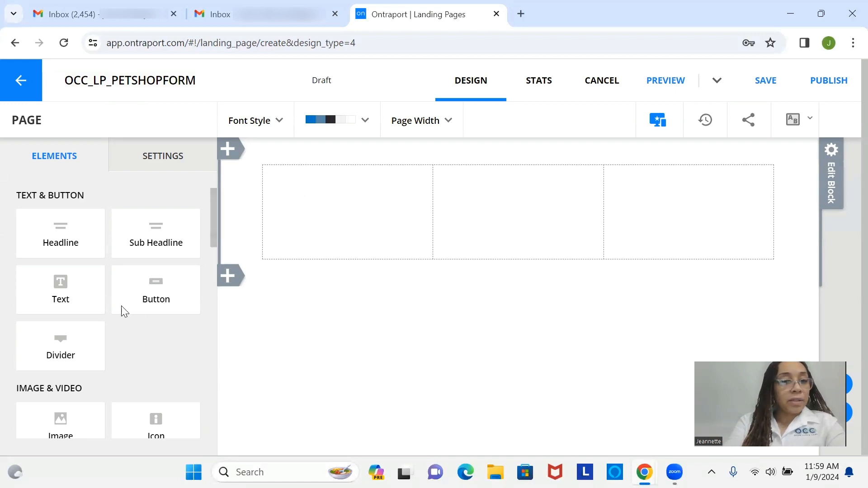
left_click_drag(74, 425, 542, 222)
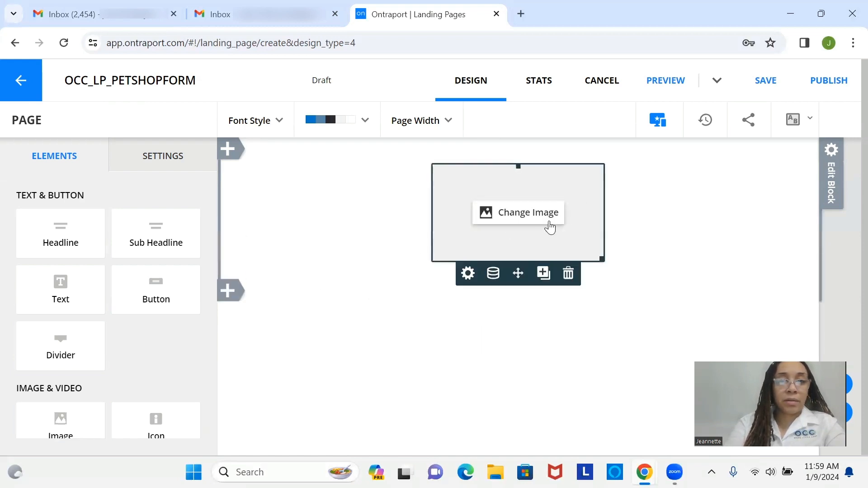
Replace the image placeholder with occ logo.png from your stored images
left_click(550, 227)
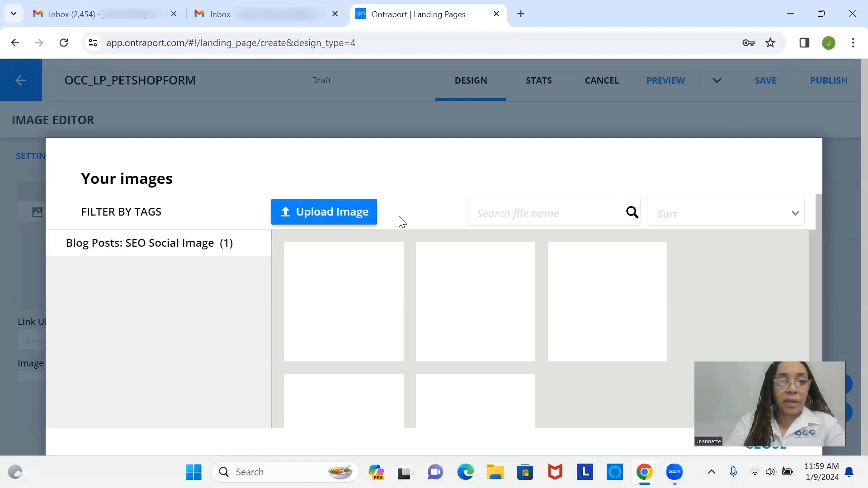
mouse_move(474, 304)
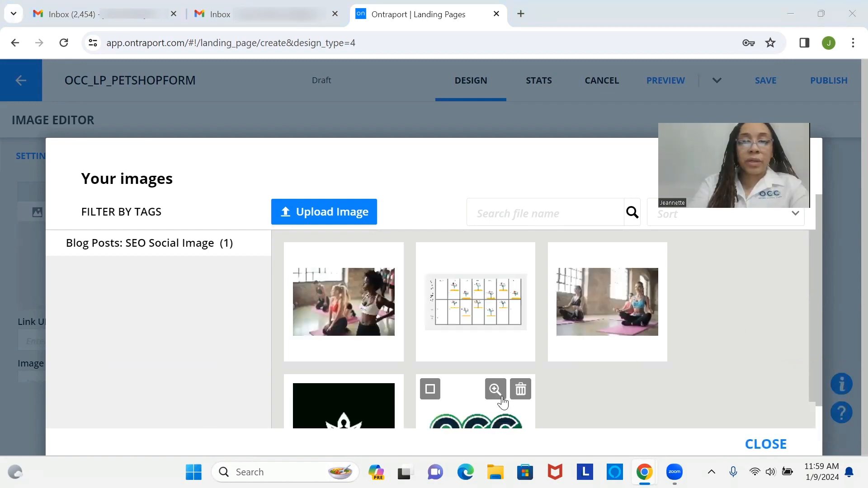
scroll(817, 323, "down", 1)
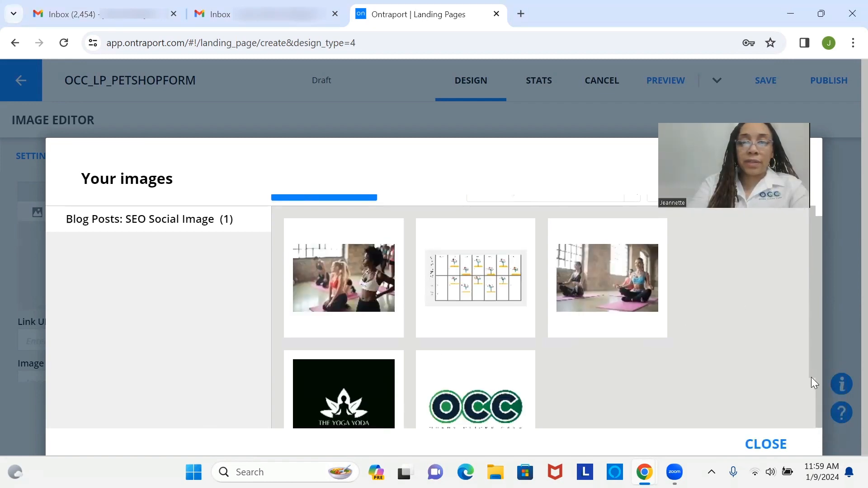
left_click(508, 409)
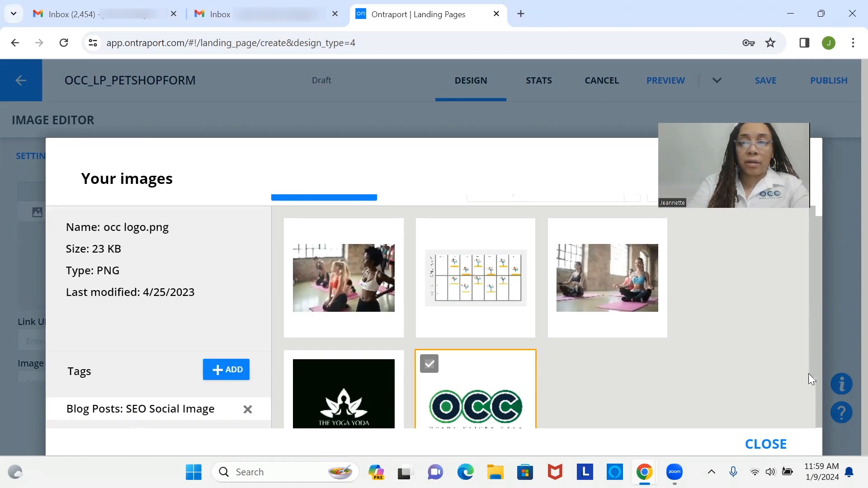
scroll(809, 373, "down", 3)
left_click(475, 388)
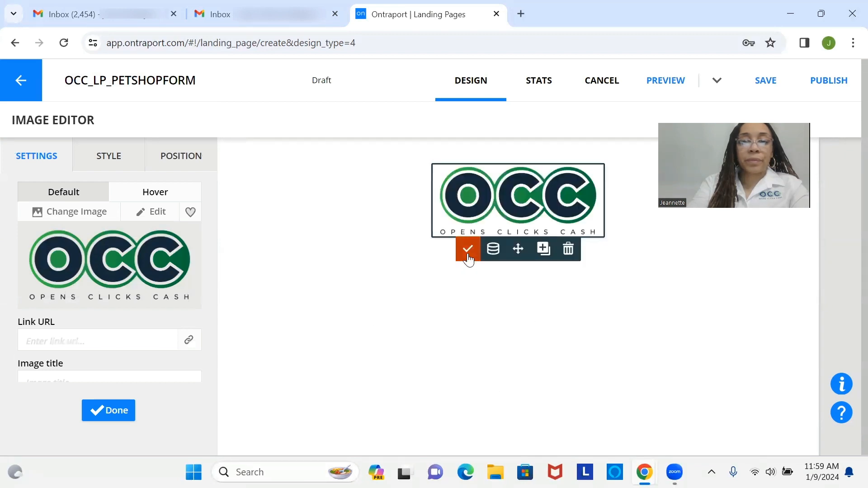
left_click(468, 250)
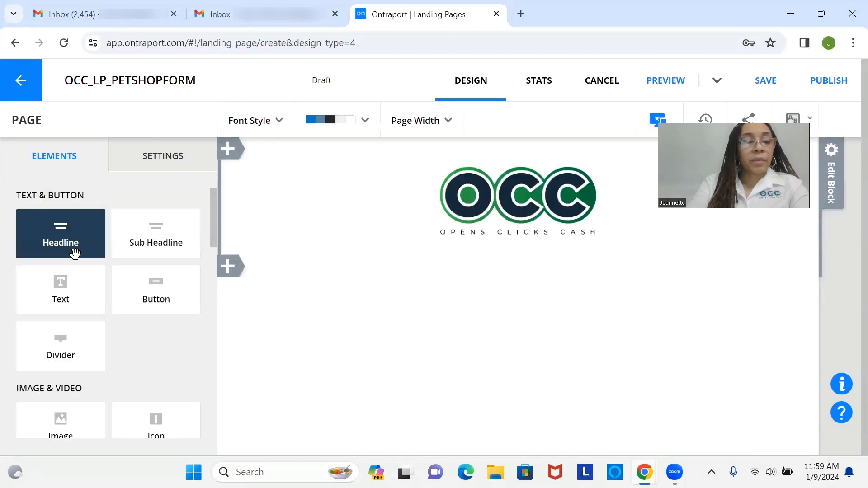
Swap the narrow headline for a single-column block under the logo containing a default headline
left_click_drag(74, 253, 544, 251)
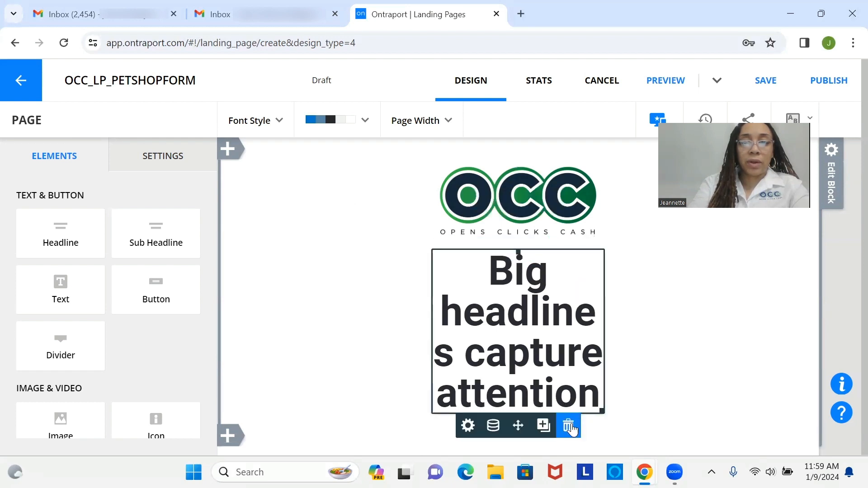
left_click(572, 425)
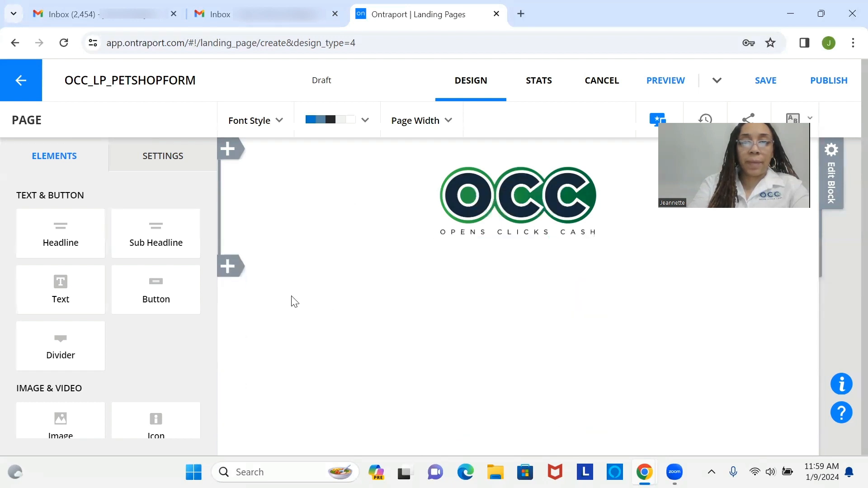
left_click(238, 268)
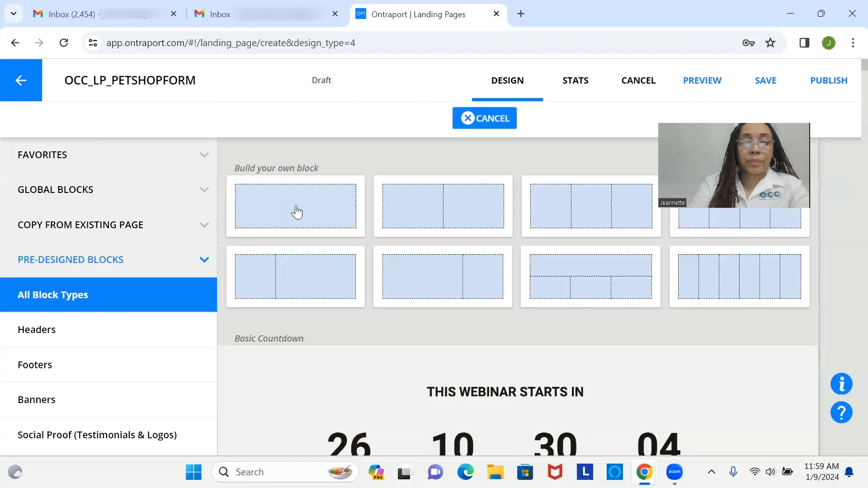
left_click(296, 206)
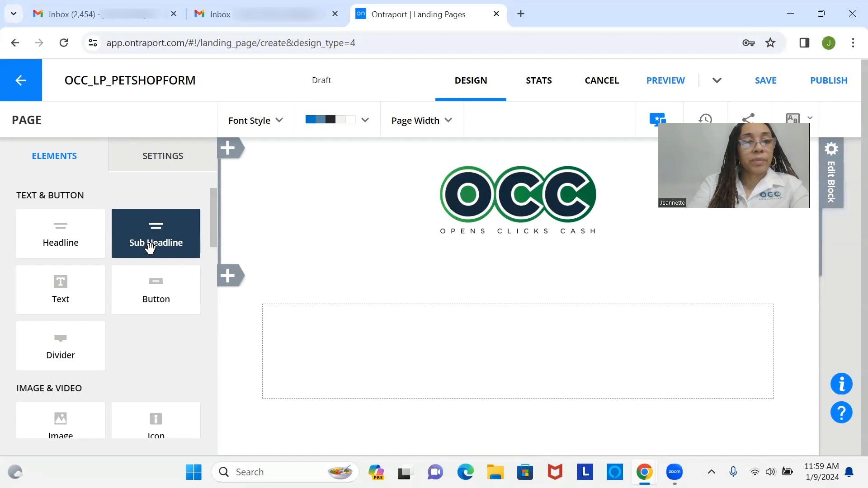
left_click_drag(66, 249, 502, 362)
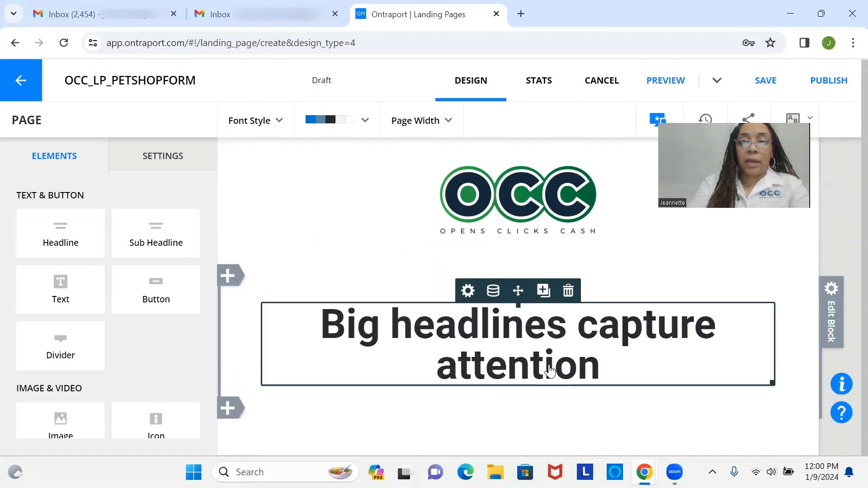
Change the headline to 'Welcome to OCC Pet Shop!' and add a sub-headline below it
left_click(550, 371)
type("We")
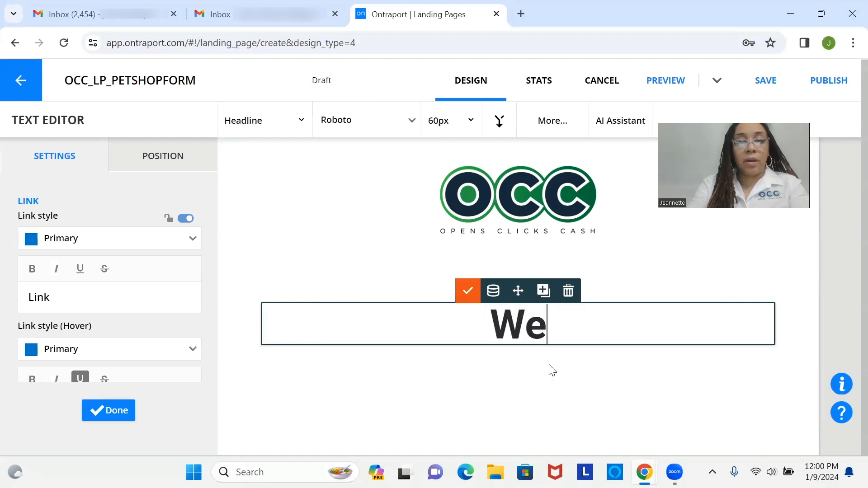
type("lcome ")
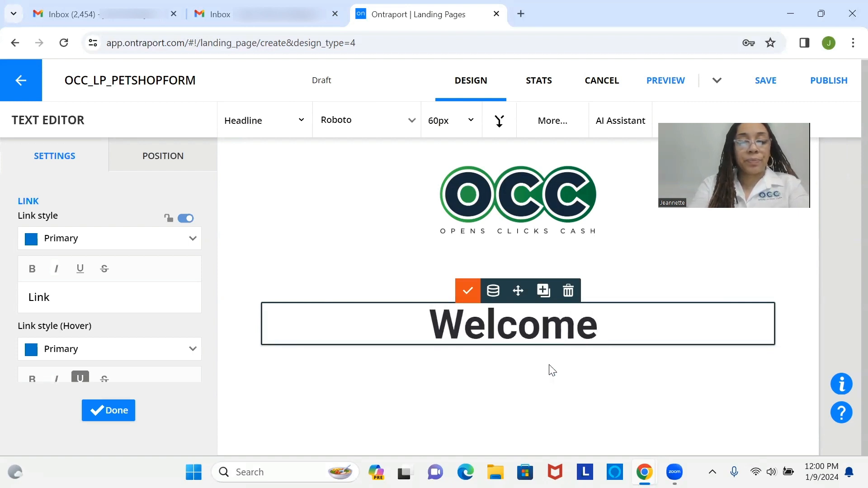
type("to ")
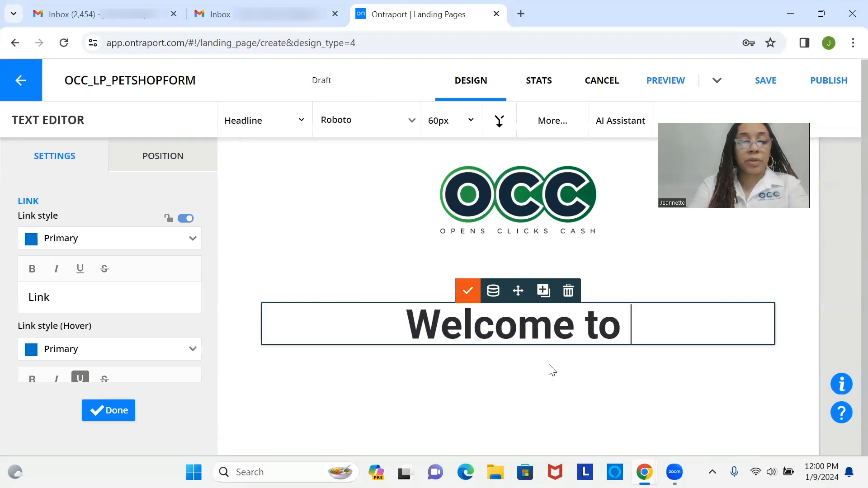
type("OCCC")
key("BackSpace")
type("Pet S")
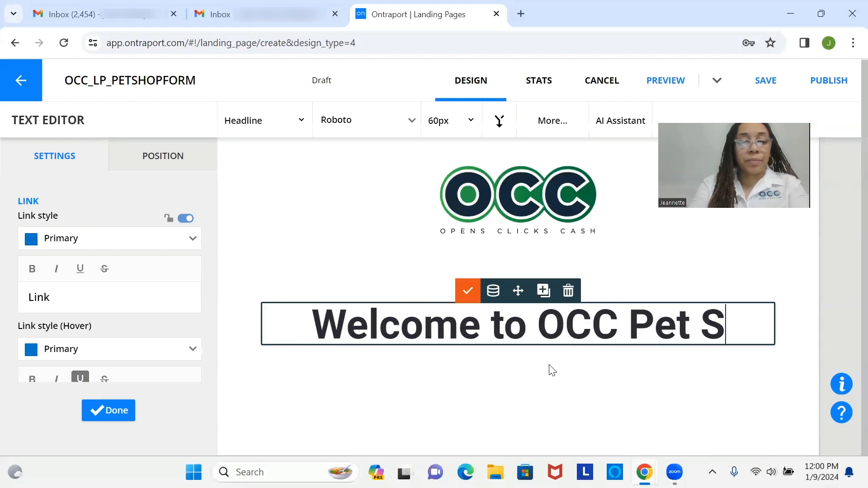
type("hop!")
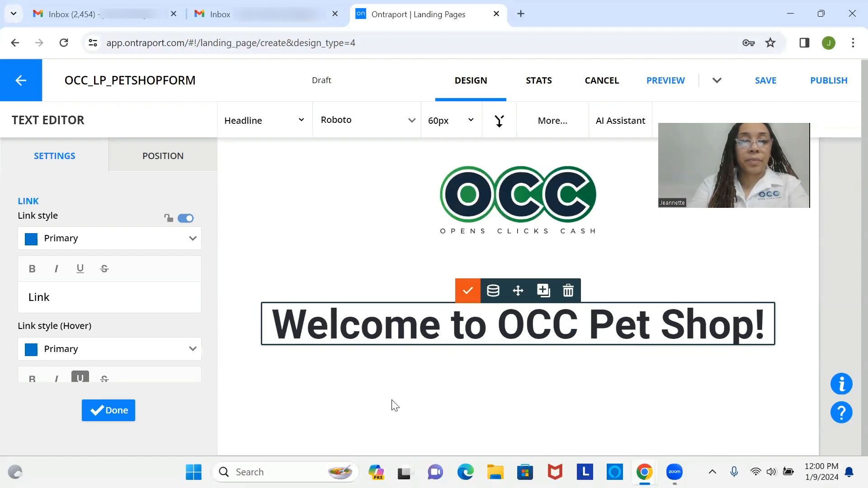
left_click(96, 402)
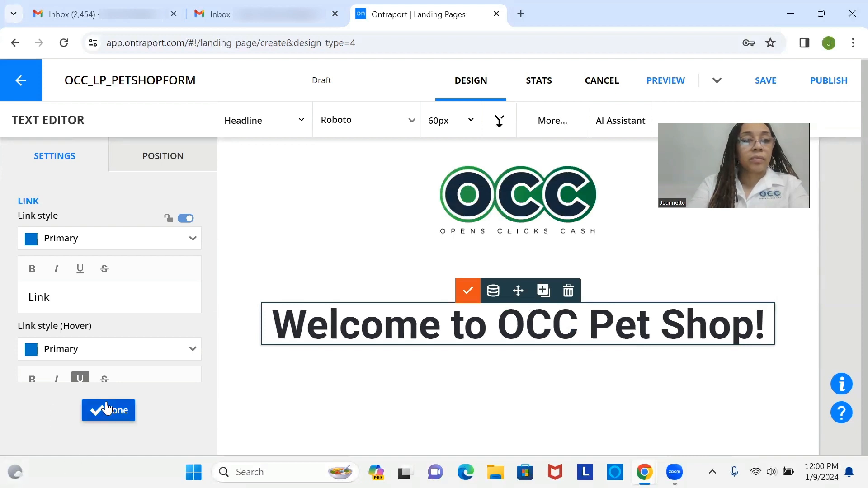
left_click_drag(156, 244, 517, 349)
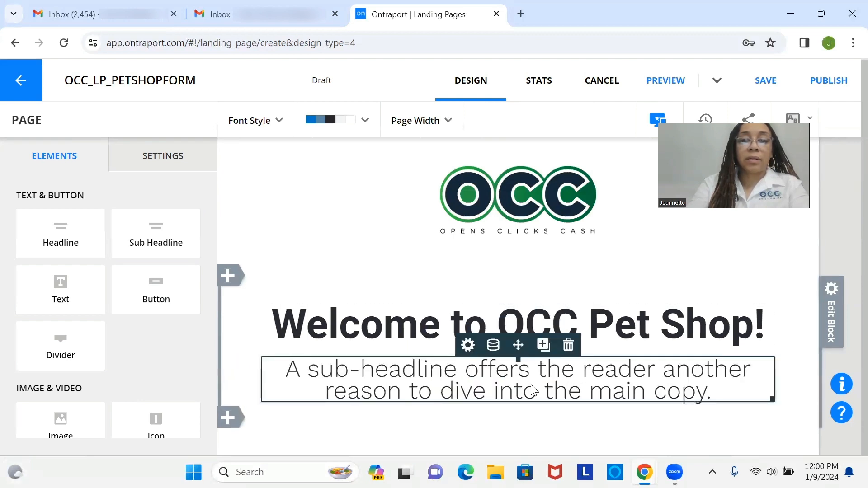
Replace the sub-headline placeholder with 'Tell us a little more about your furry friend.'
left_click(532, 389)
left_click_drag(719, 395, 255, 365)
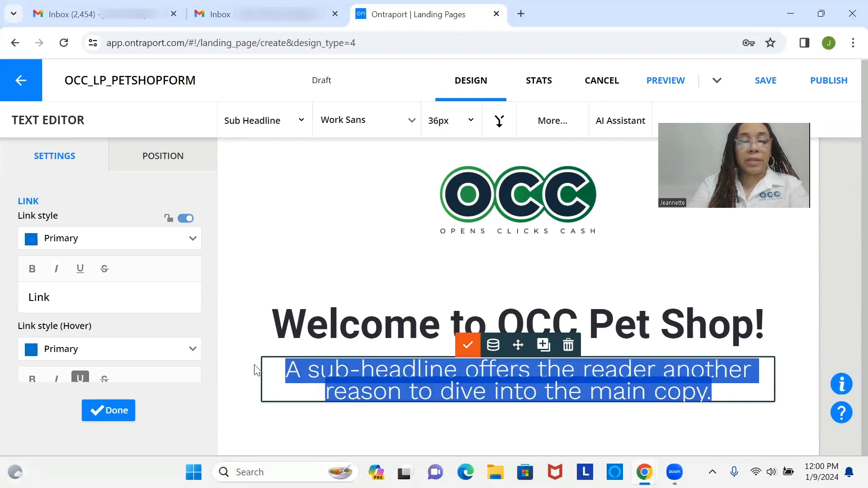
key("BackSpace")
type("Tell ")
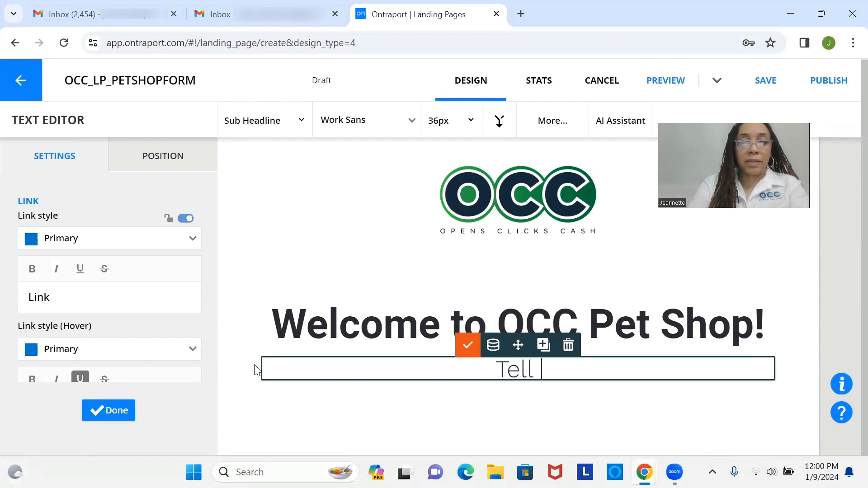
type("us a ")
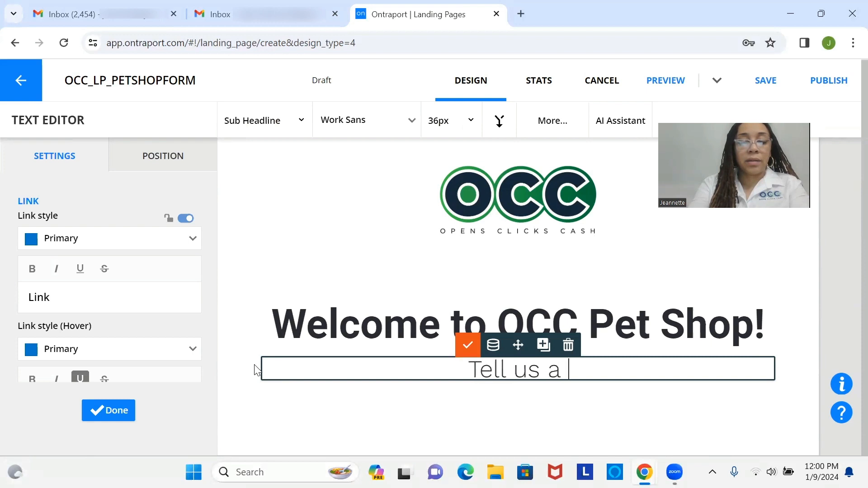
type("little mo")
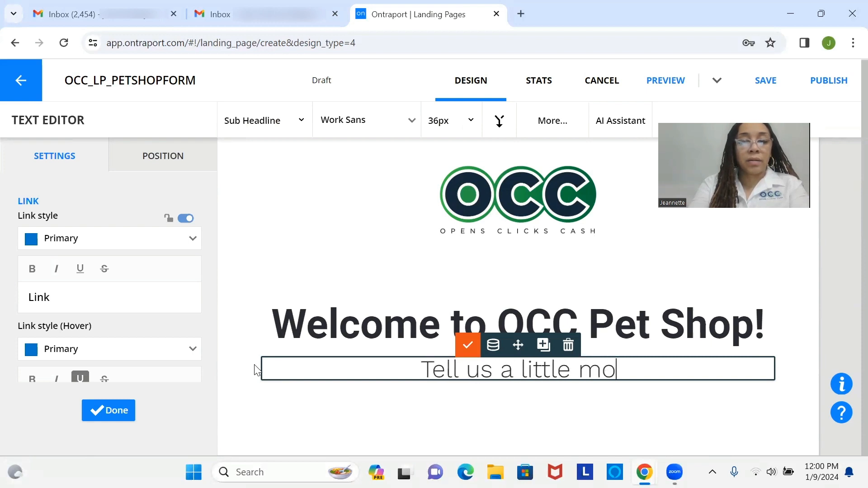
type("re about you")
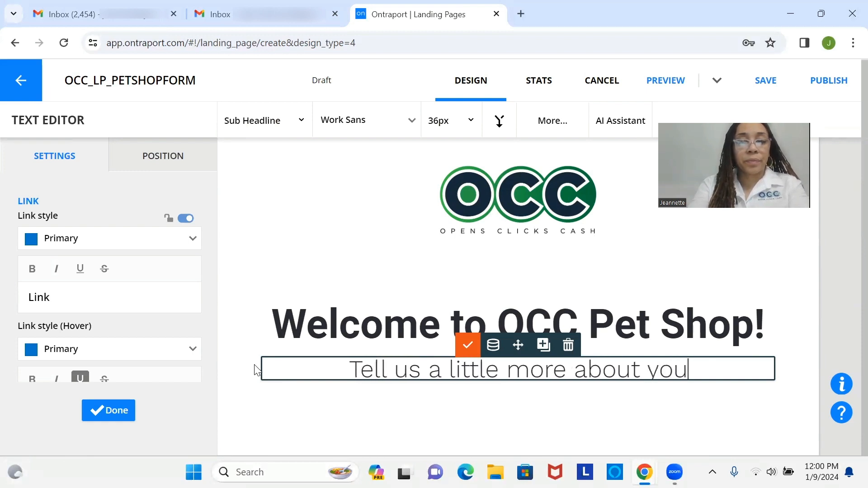
type("r furry friend")
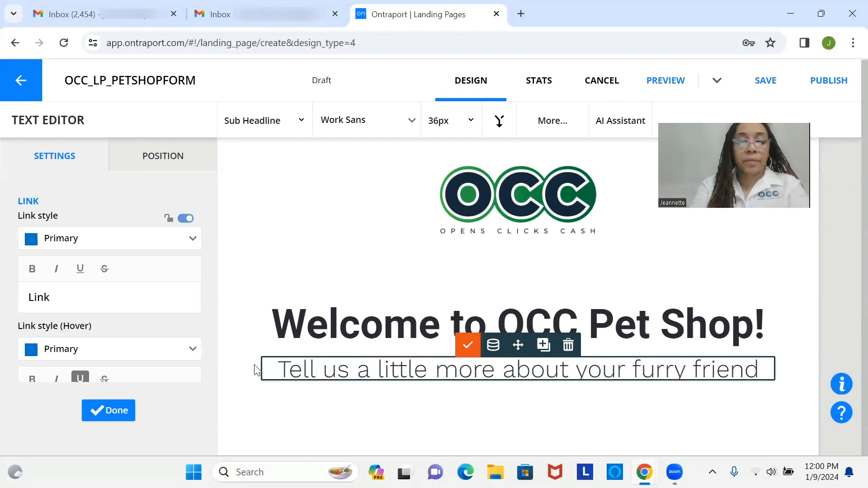
type(".")
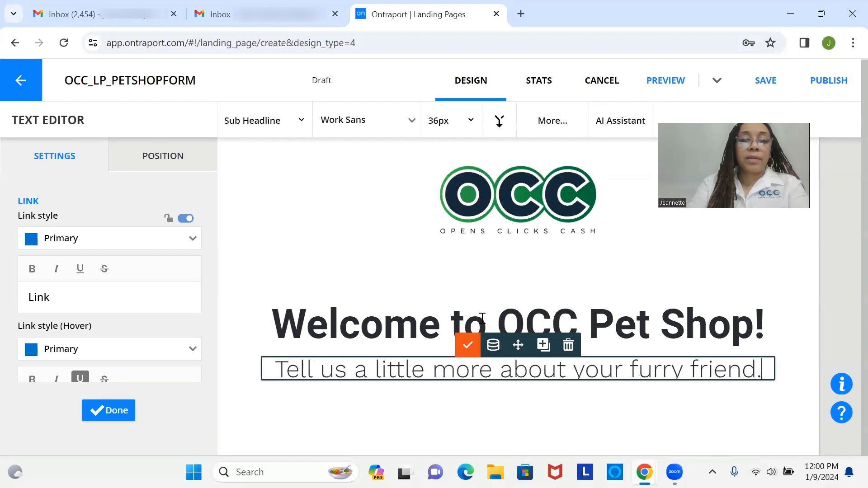
left_click(468, 345)
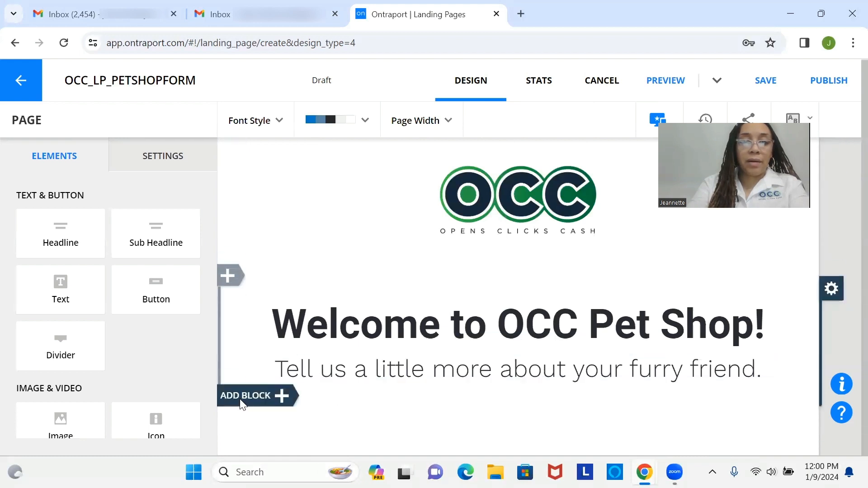
Add a single-column block below the headings and scroll the Elements panel to Form & Sales
left_click(244, 396)
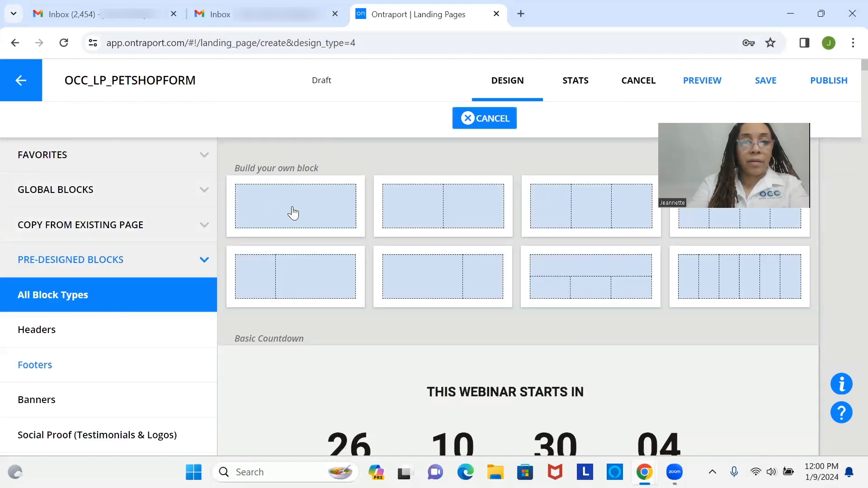
left_click(292, 209)
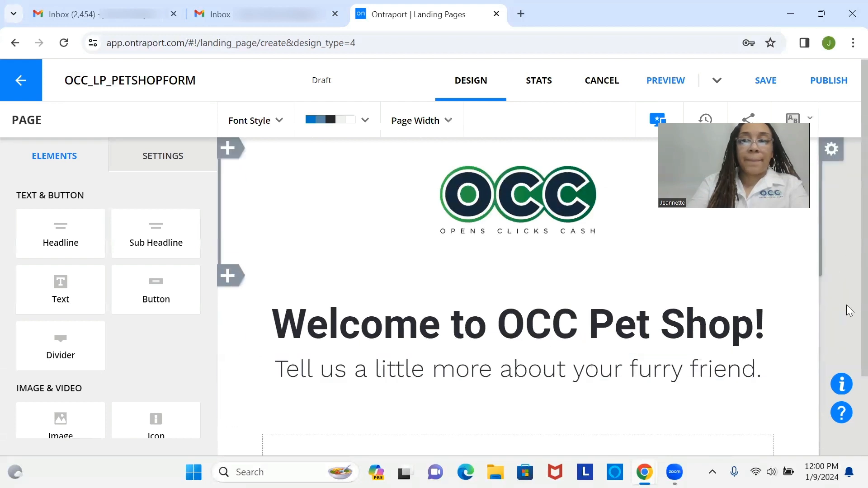
scroll(846, 339, "down", 2)
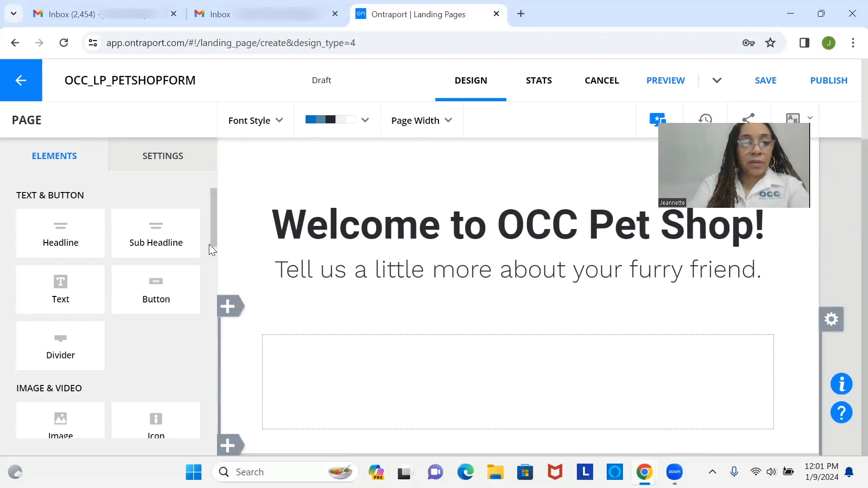
left_click_drag(212, 239, 211, 281)
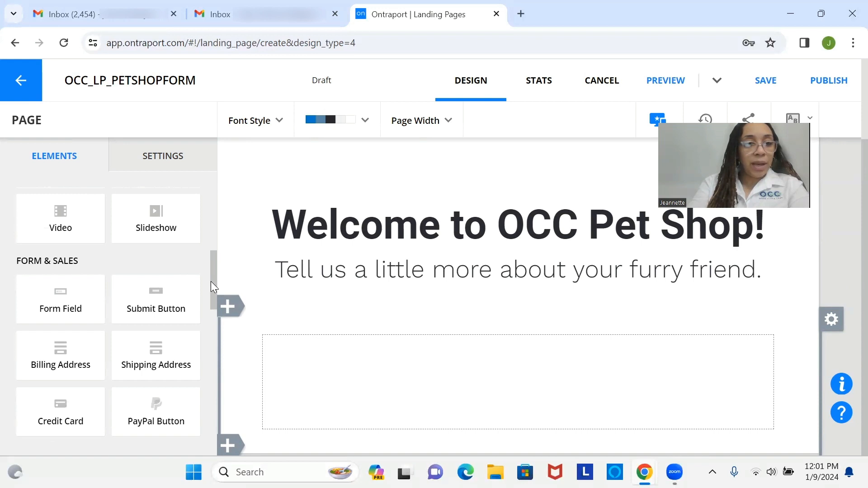
left_click_drag(210, 281, 207, 307)
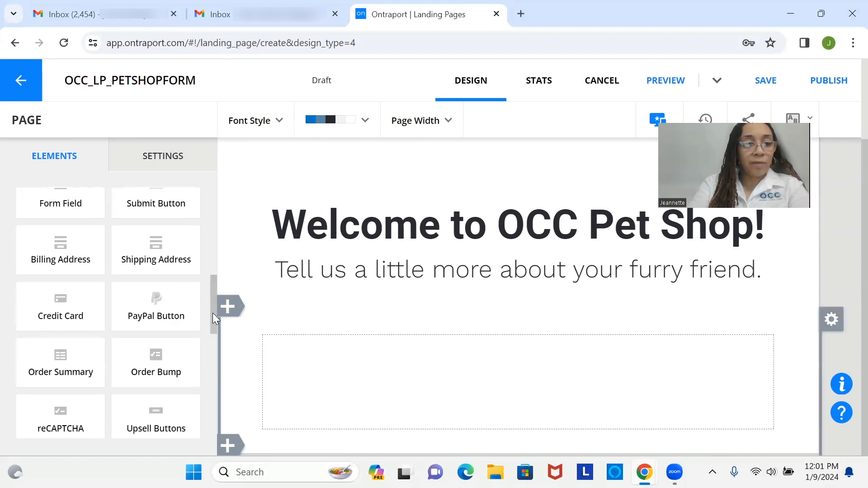
left_click_drag(211, 309, 212, 296)
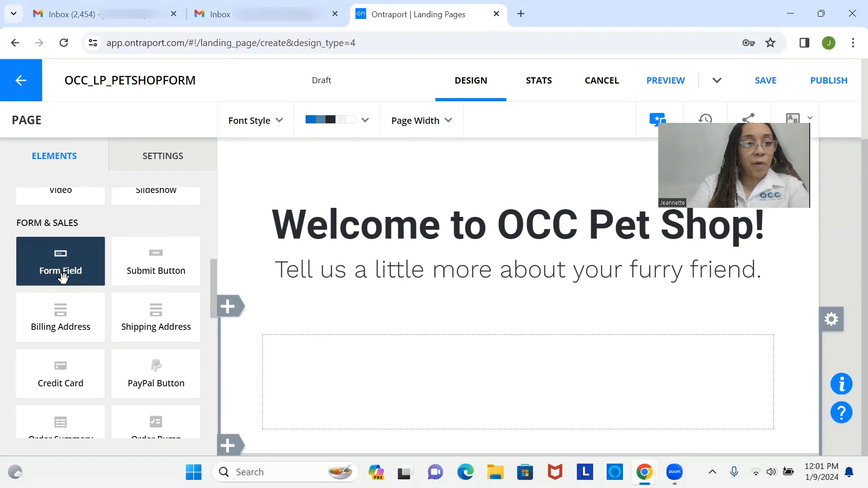
Drop a contact form with a First Name field into the block, narrowed to a centred width
left_click_drag(62, 277, 490, 390)
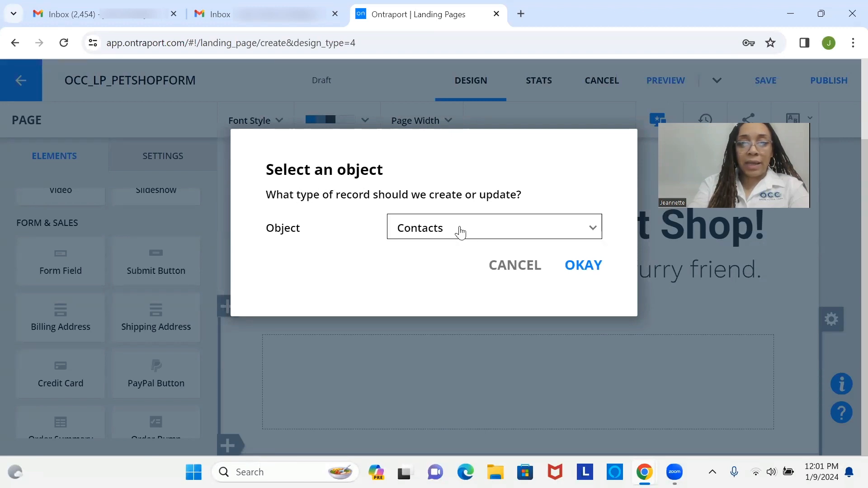
left_click(586, 266)
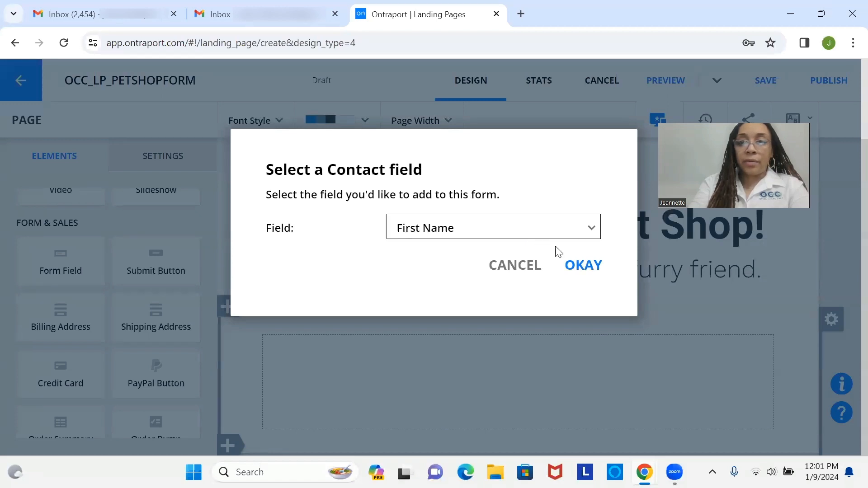
left_click(586, 266)
scroll(581, 271, "up", 1)
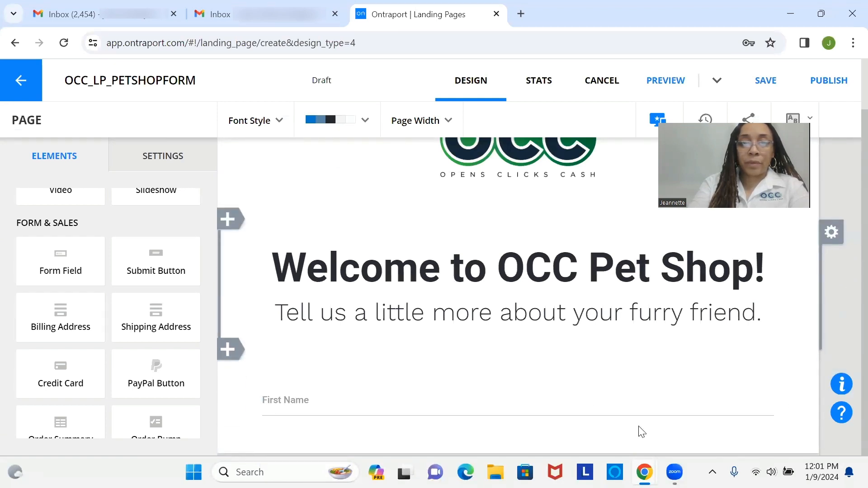
mouse_move(523, 414)
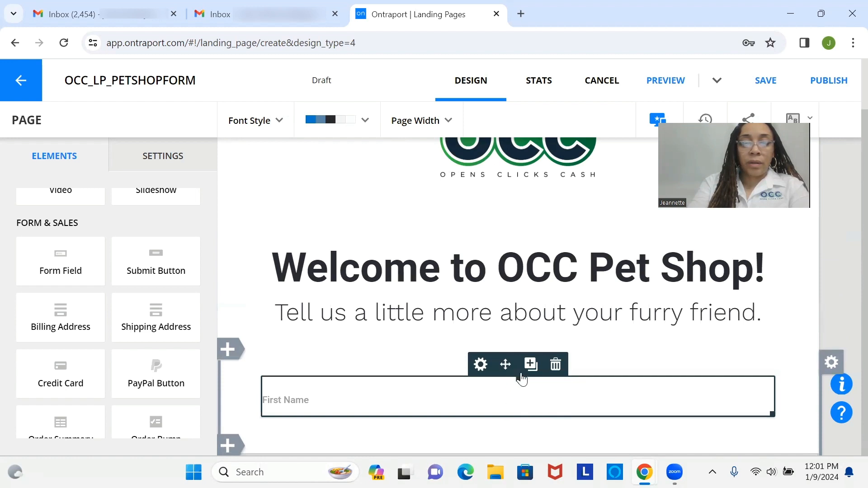
left_click_drag(769, 414, 541, 410)
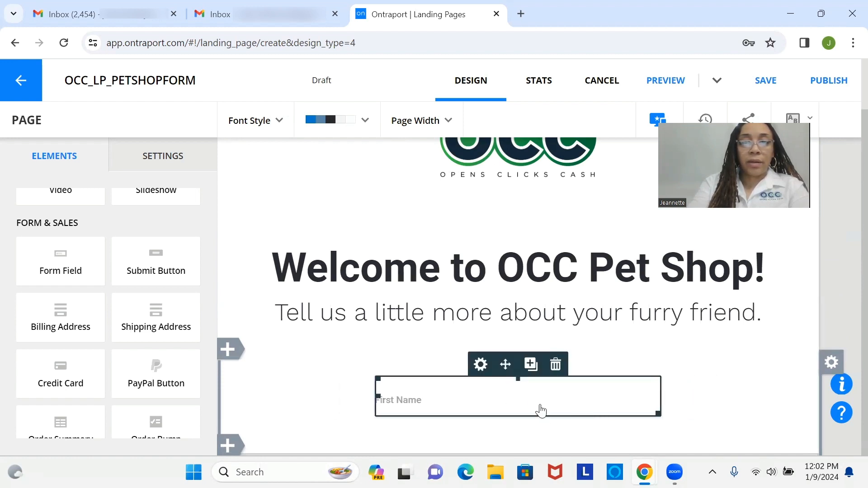
Add Last Name and Email contact fields below First Name
left_click(531, 366)
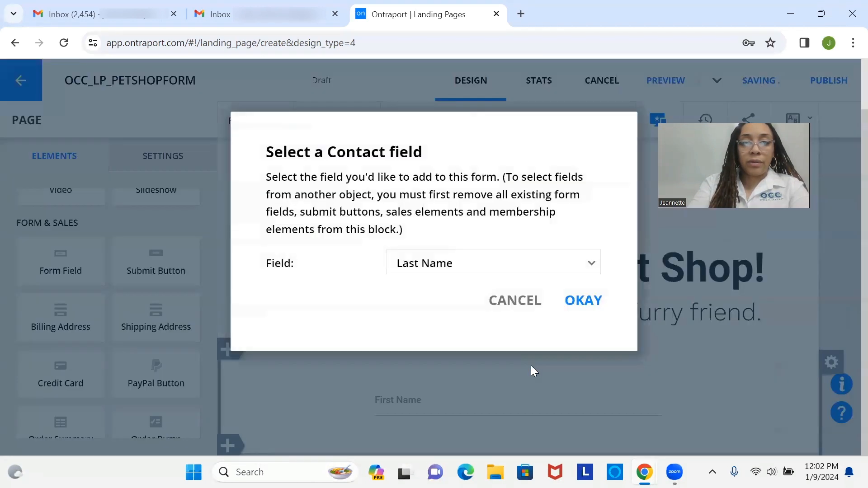
left_click(591, 307)
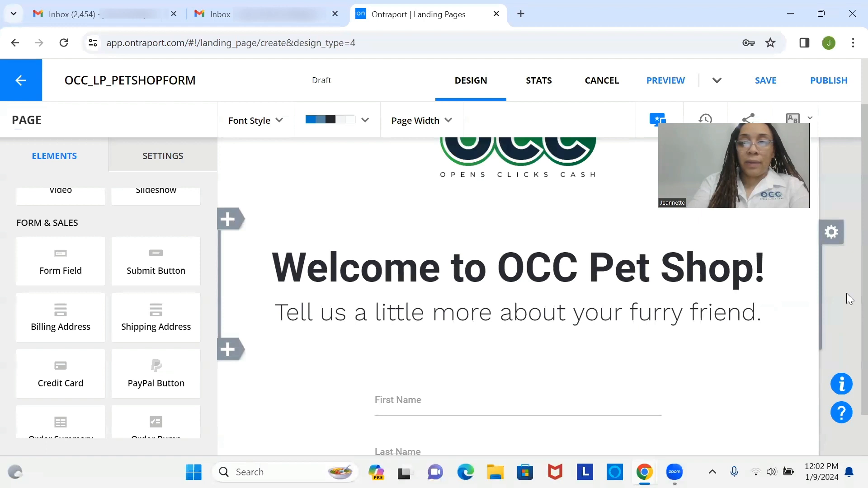
scroll(850, 331, "down", 1)
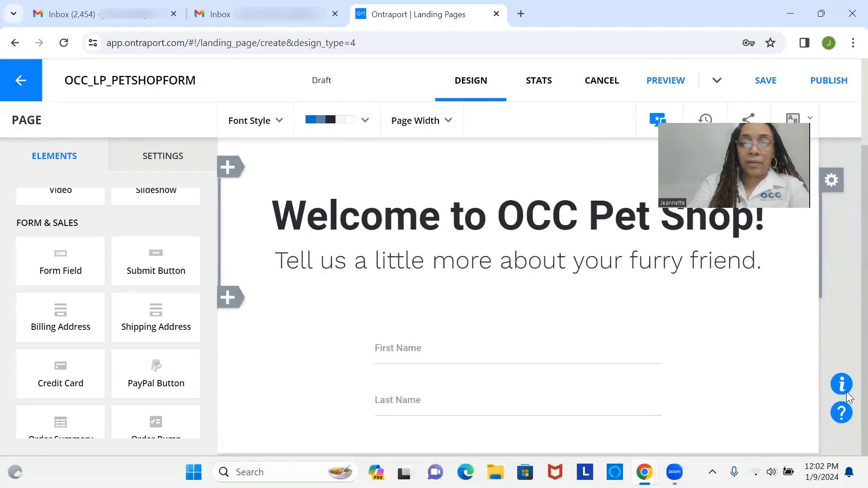
left_click(568, 409)
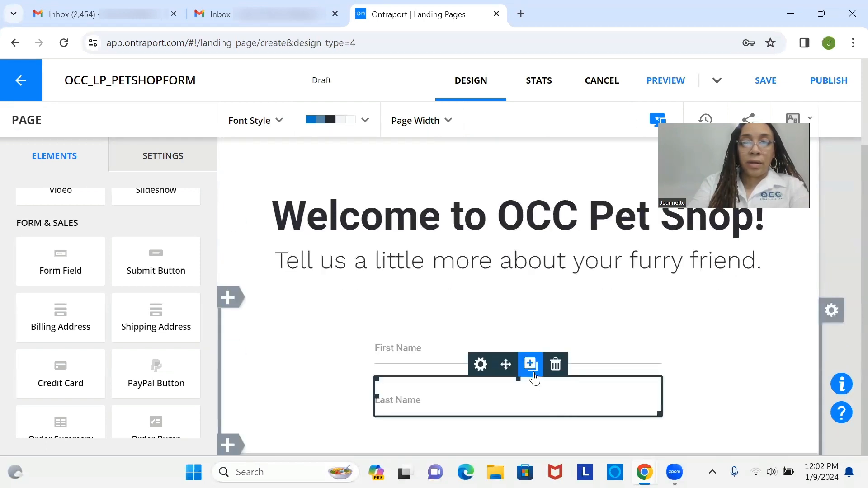
left_click(532, 375)
left_click(575, 309)
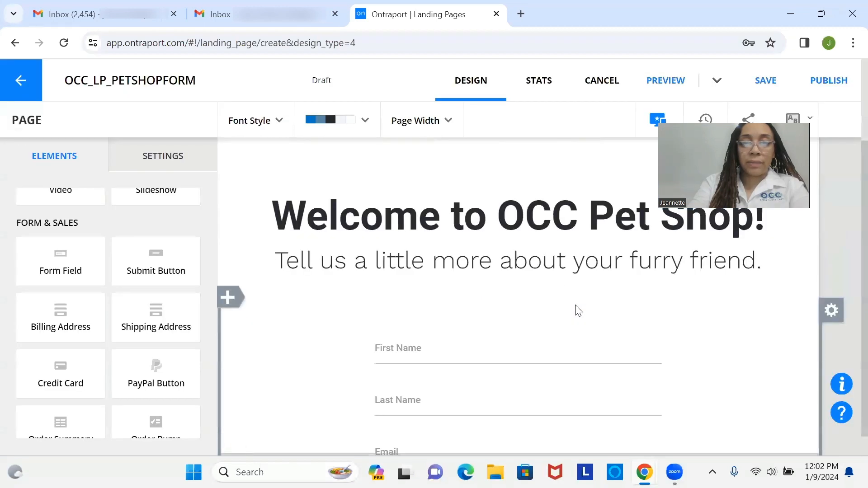
scroll(849, 318, "down", 1)
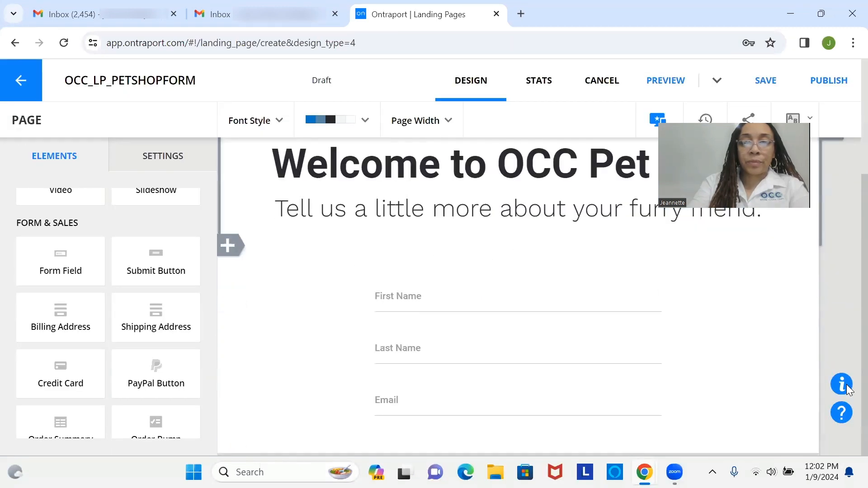
left_click(557, 402)
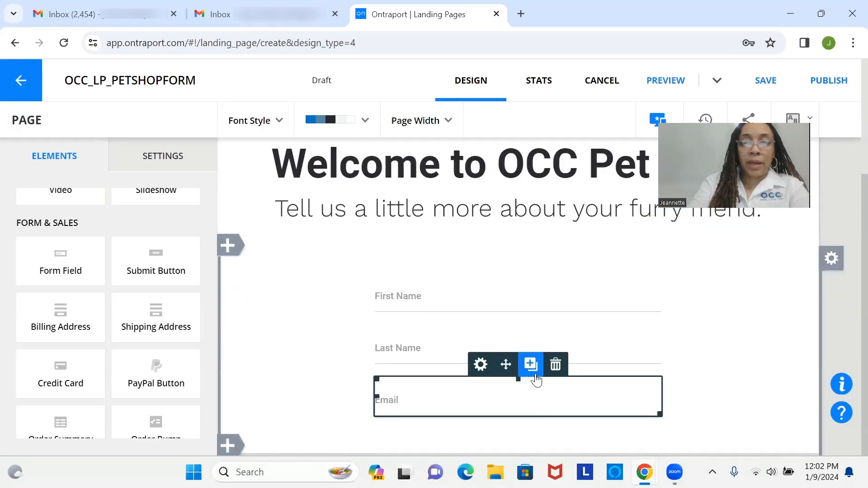
Add a Pet Type field from the contact fields list below Email
left_click(533, 376)
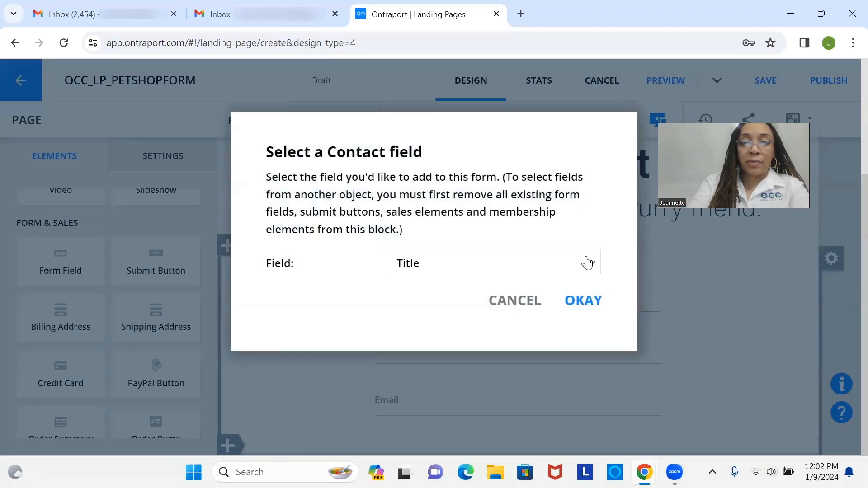
left_click(587, 262)
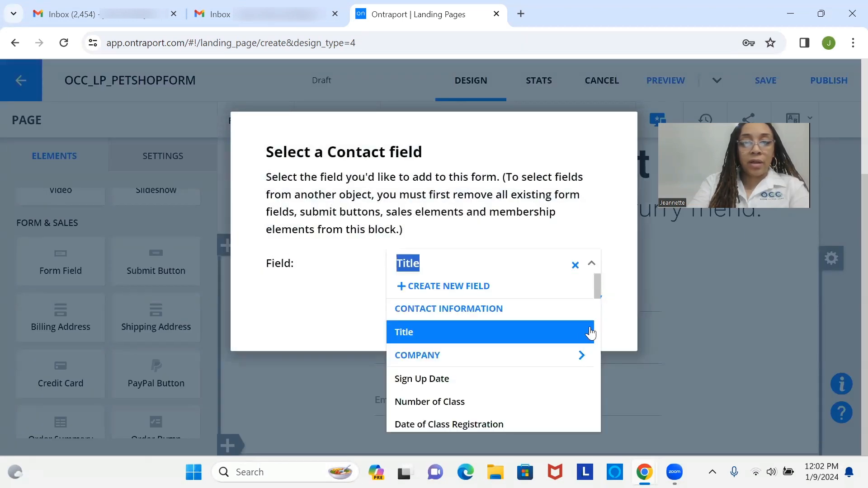
left_click_drag(600, 299, 597, 320)
left_click(524, 333)
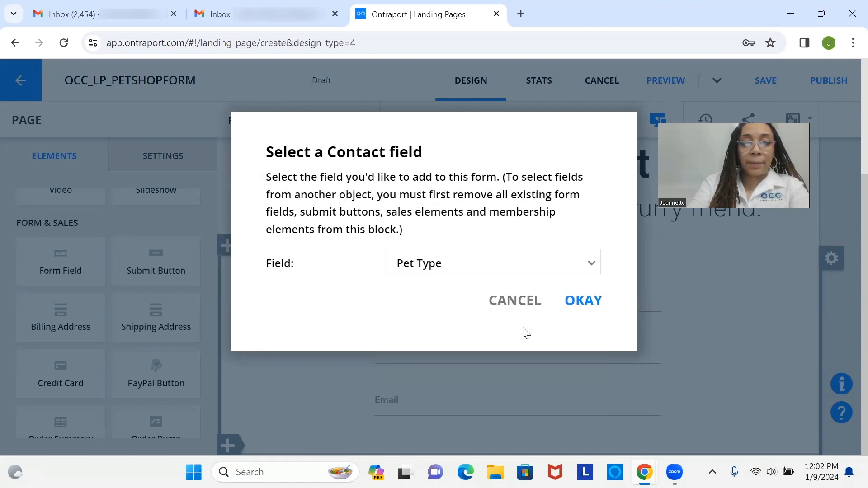
left_click(590, 307)
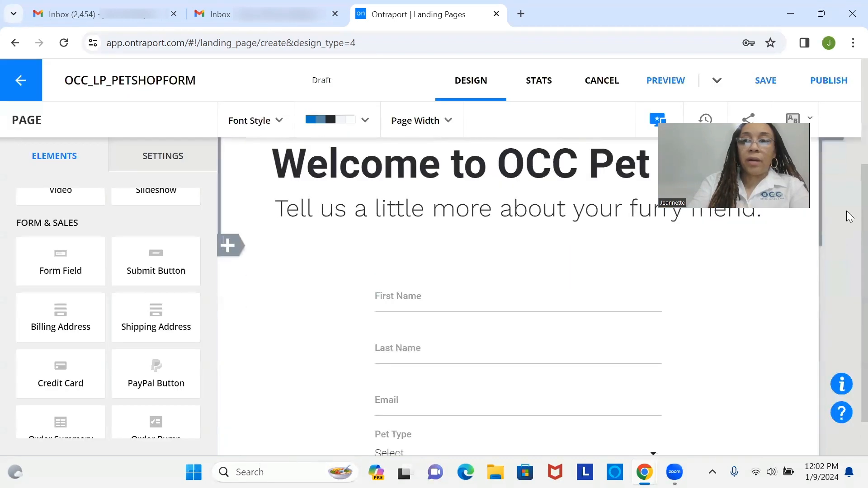
Place a Submit button below Pet Type and narrow it to match the fields
scroll(848, 290, "down", 1)
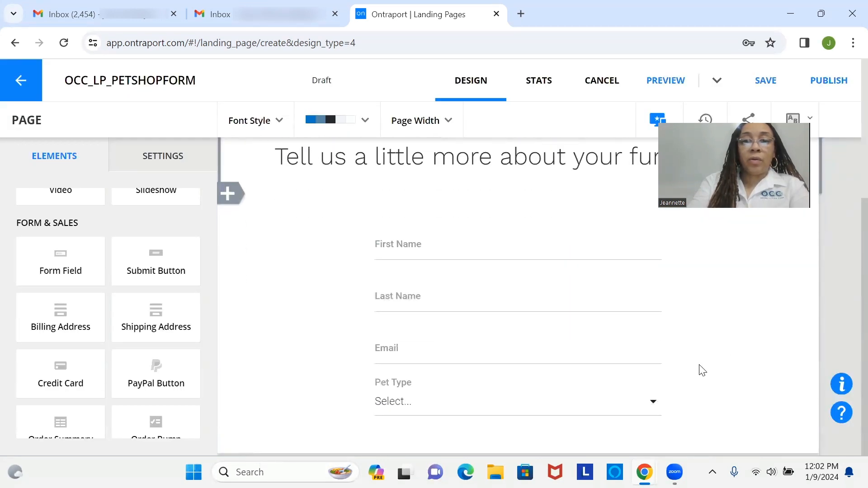
left_click(559, 430)
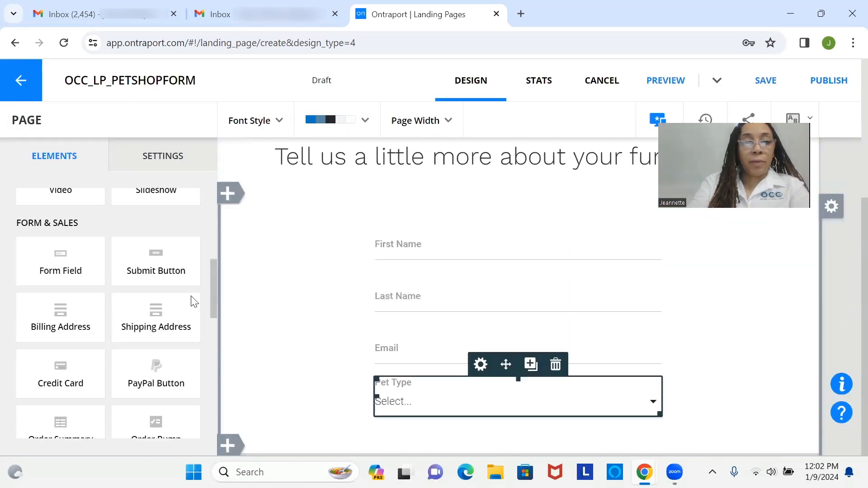
left_click_drag(177, 273, 522, 425)
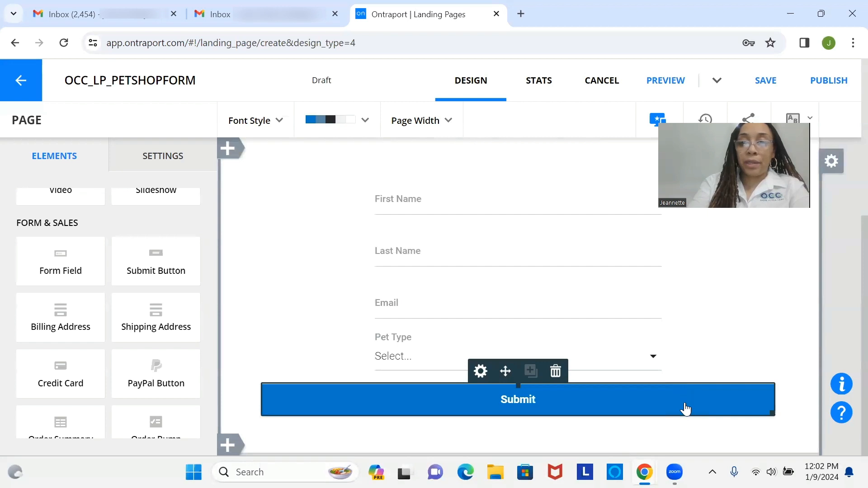
left_click(772, 417)
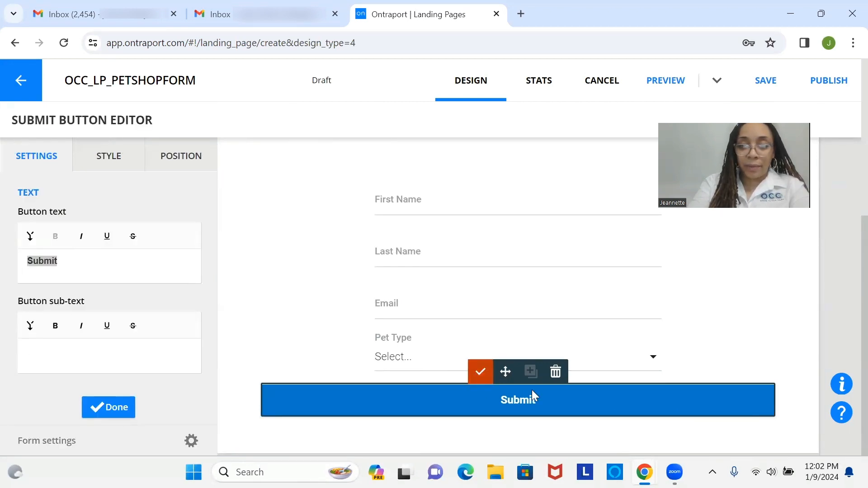
left_click(480, 371)
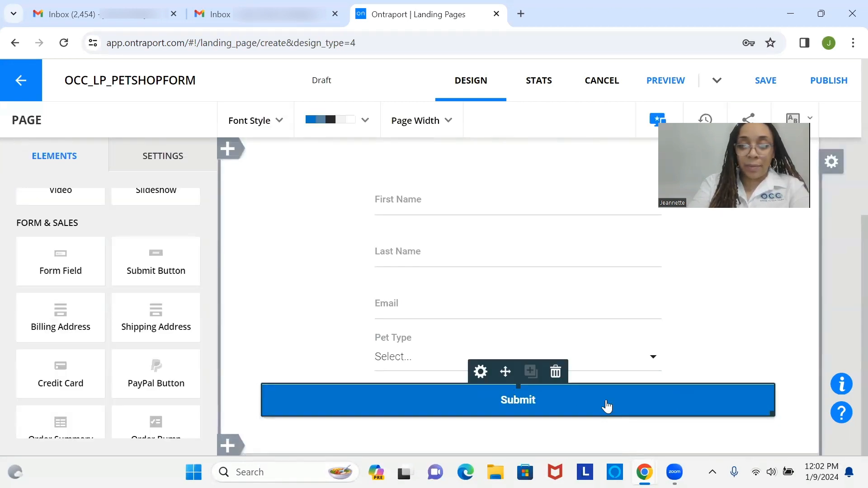
left_click(773, 417)
left_click(783, 410)
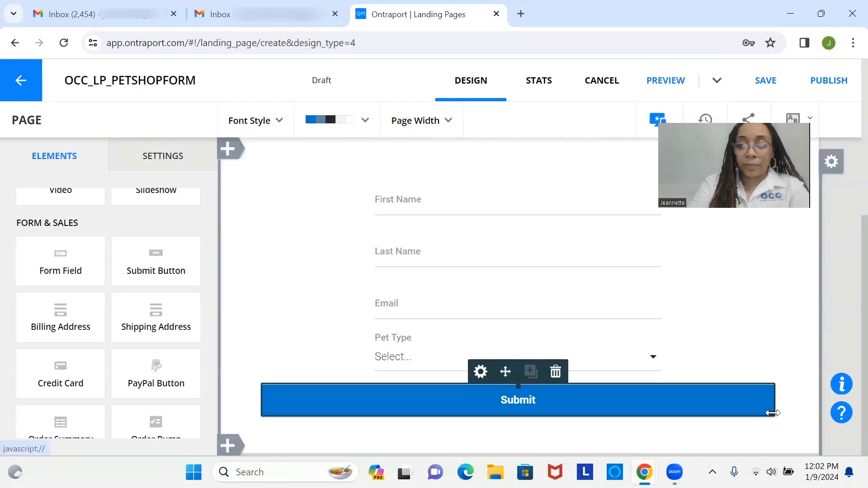
left_click_drag(773, 413, 541, 400)
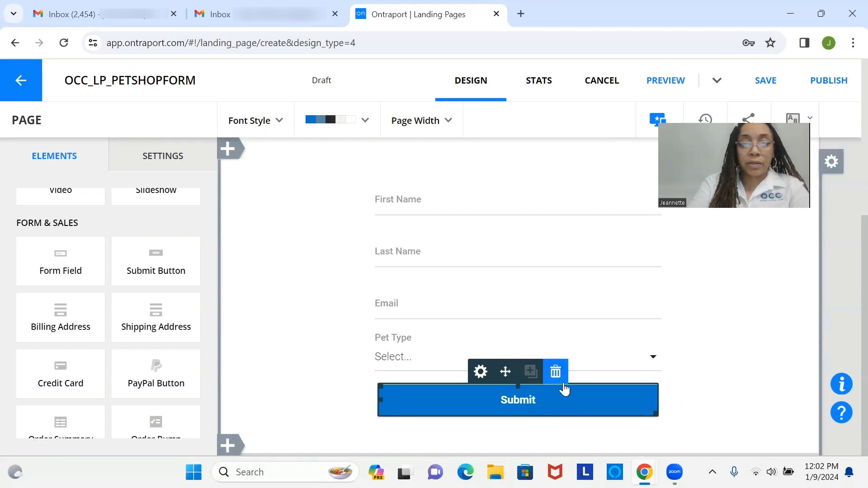
Save the landing page
left_click(765, 97)
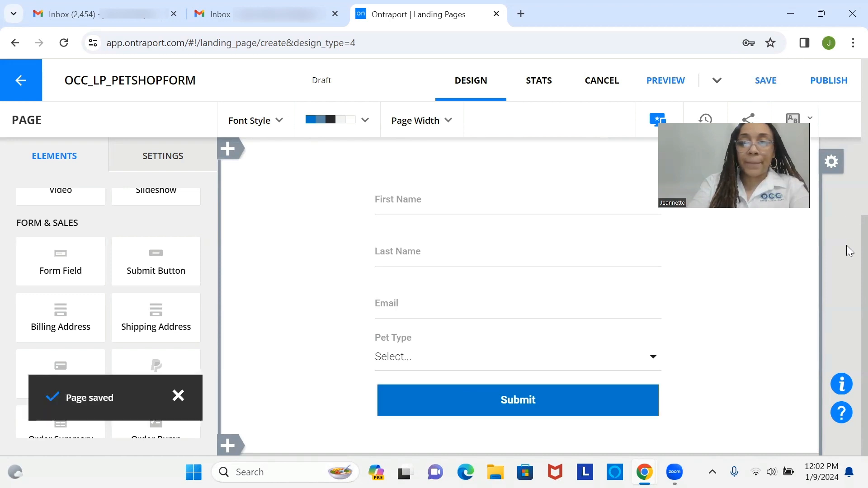
scroll(849, 259, "up", 4)
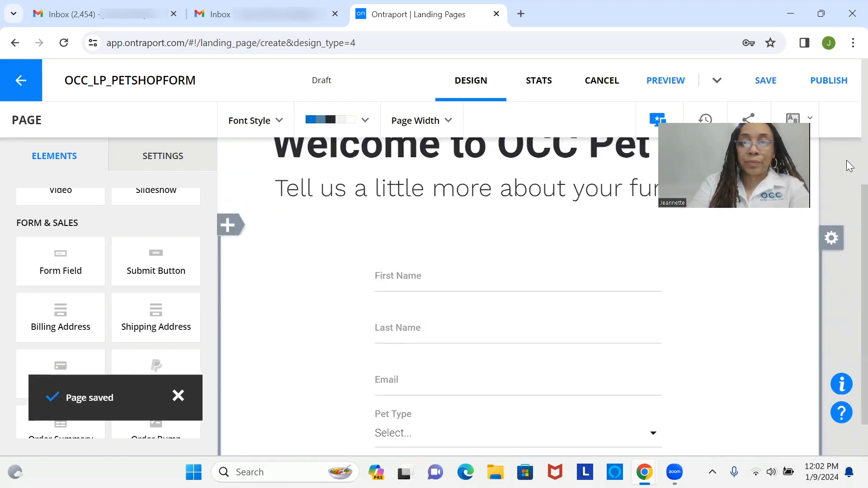
scroll(848, 127, "up", 2)
scroll(847, 190, "down", 4)
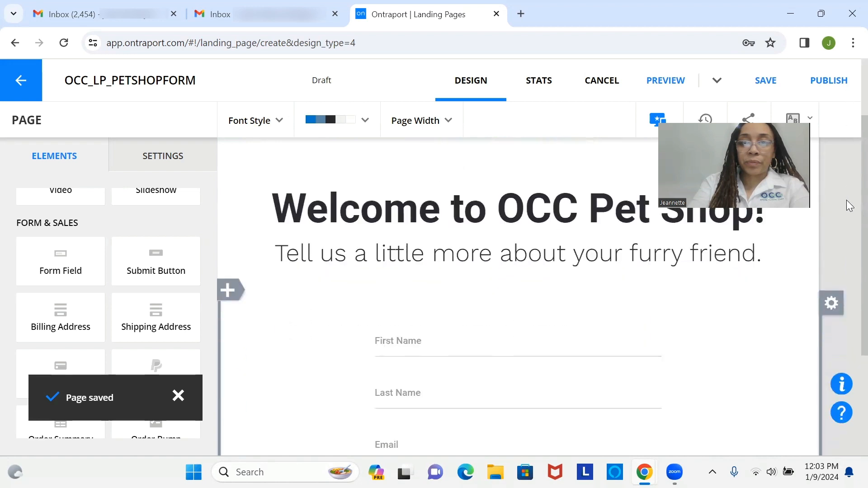
left_click(782, 79)
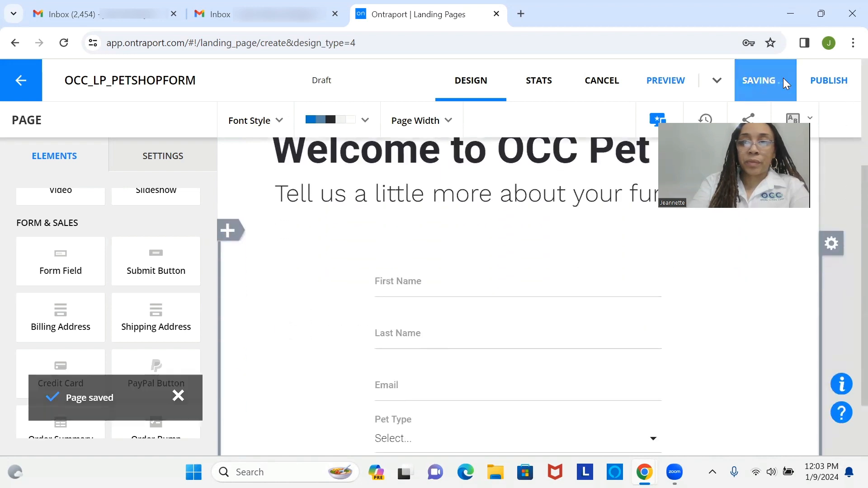
Preview the pet shop page in a new tab, scroll through it, then close the preview
left_click(660, 100)
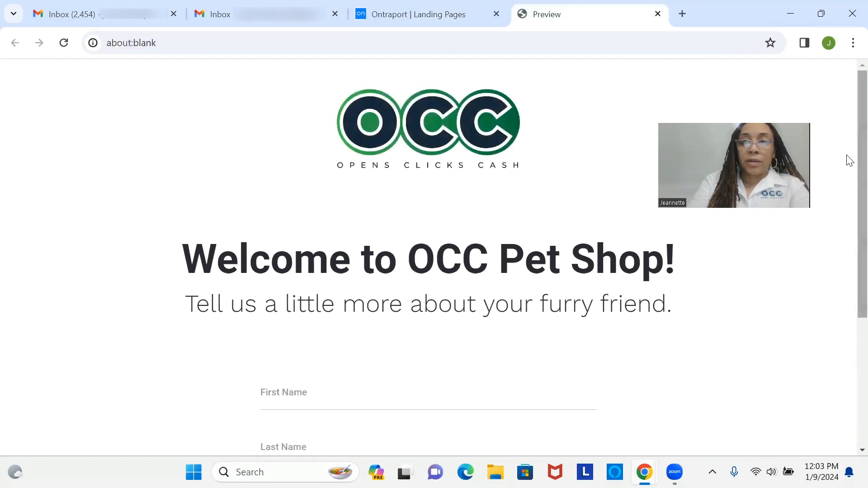
left_click_drag(859, 154, 849, 122)
left_click_drag(849, 166, 844, 74)
scroll(847, 184, "down", 5)
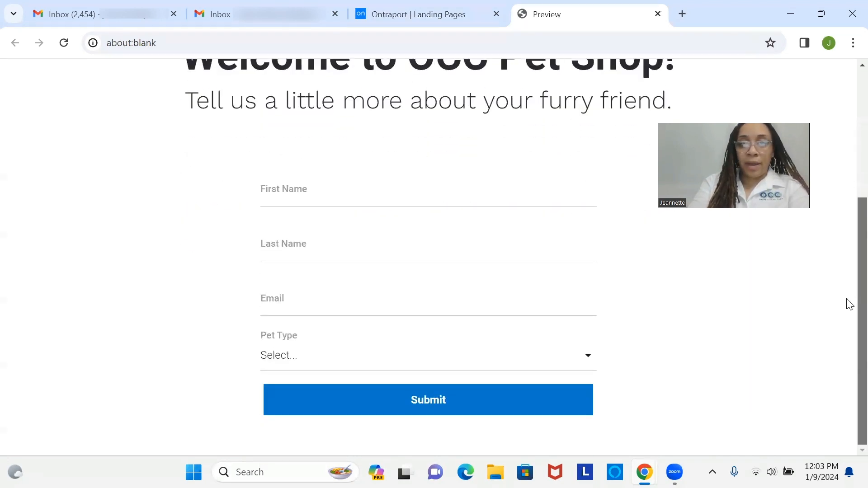
scroll(850, 332, "up", 5)
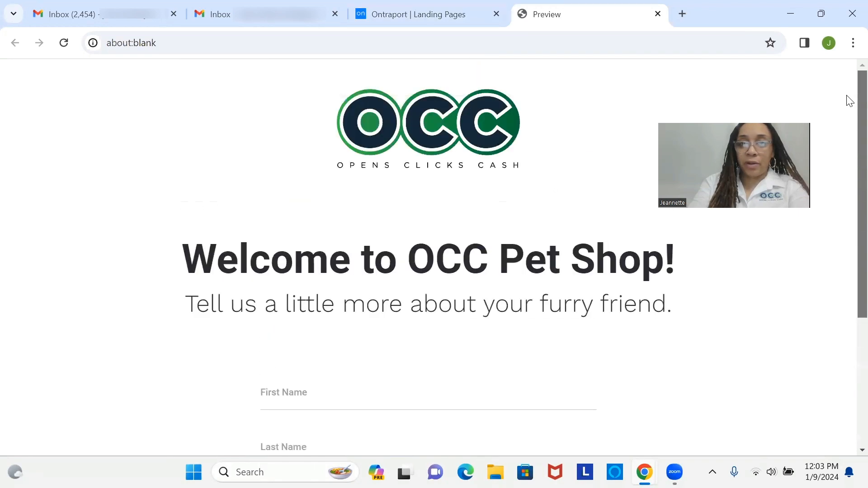
scroll(847, 281, "down", 4)
scroll(847, 250, "up", 3)
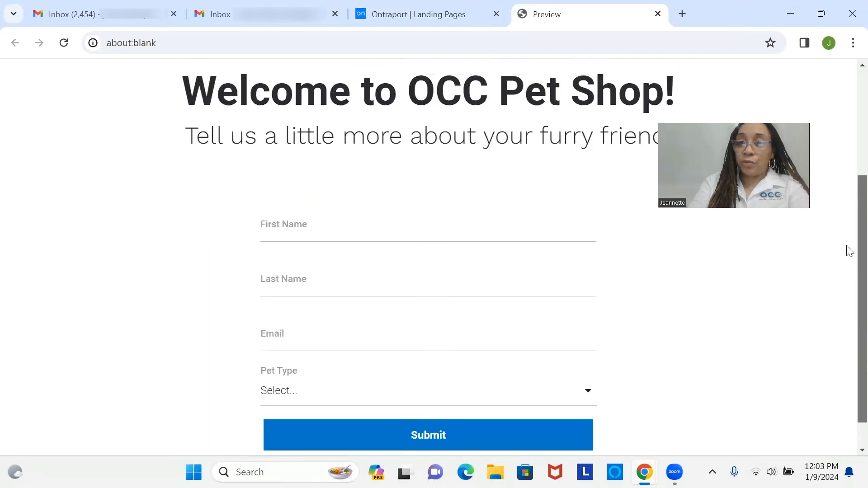
scroll(850, 171, "up", 2)
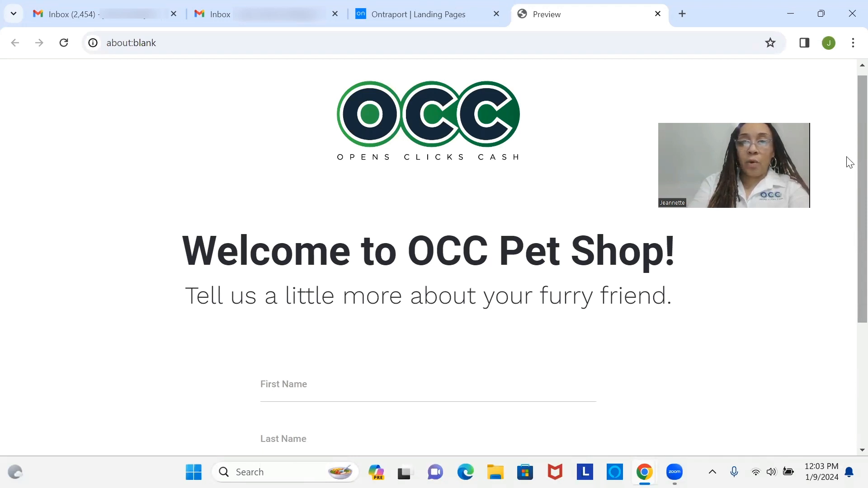
scroll(850, 163, "down", 4)
scroll(849, 241, "up", 4)
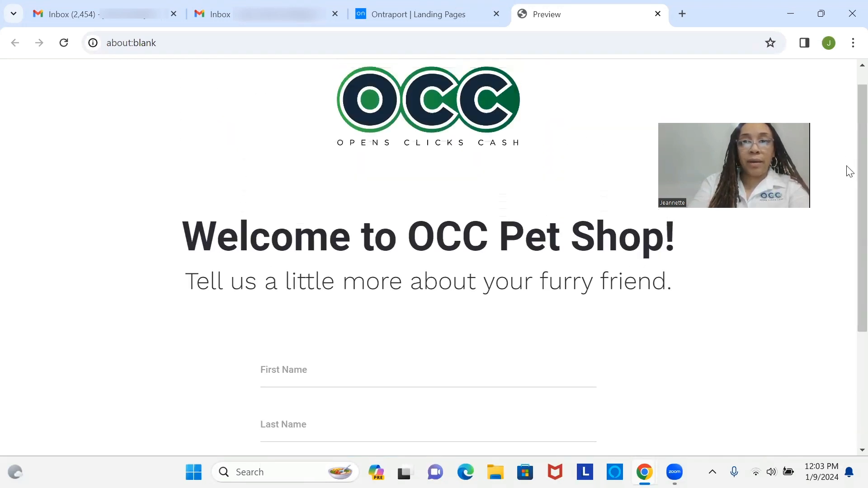
left_click(658, 14)
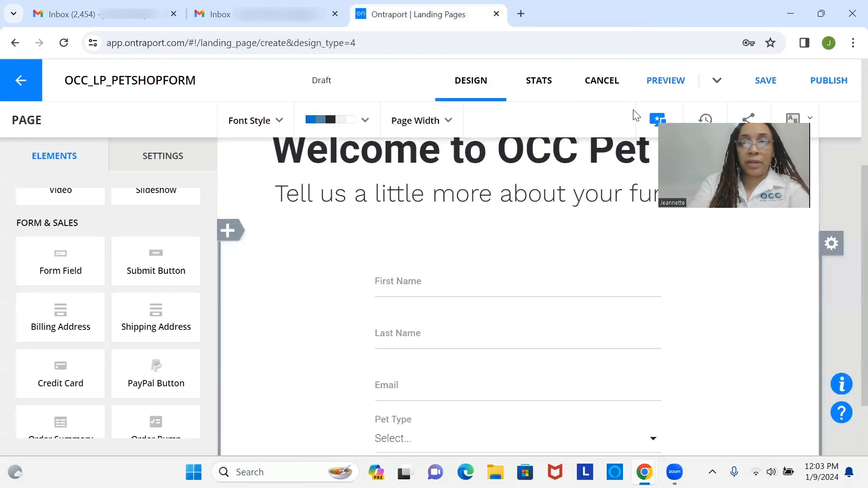
Publish the page with subdomain occpetshop on .mytemporarydomain.com
left_click(835, 82)
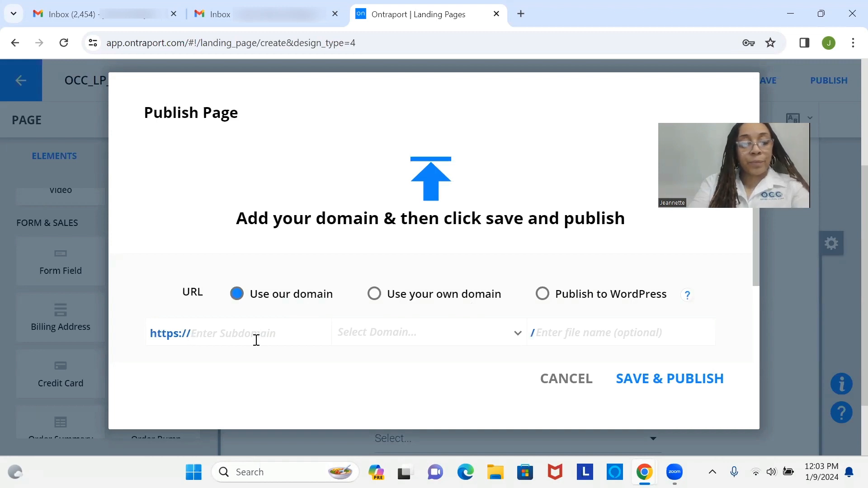
type("oc")
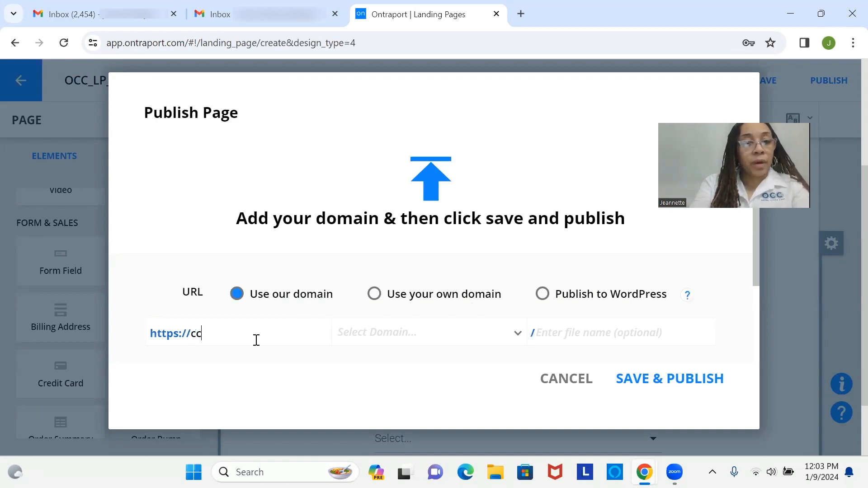
key("BackSpace")
key("BackSpace")
type("occpetshop")
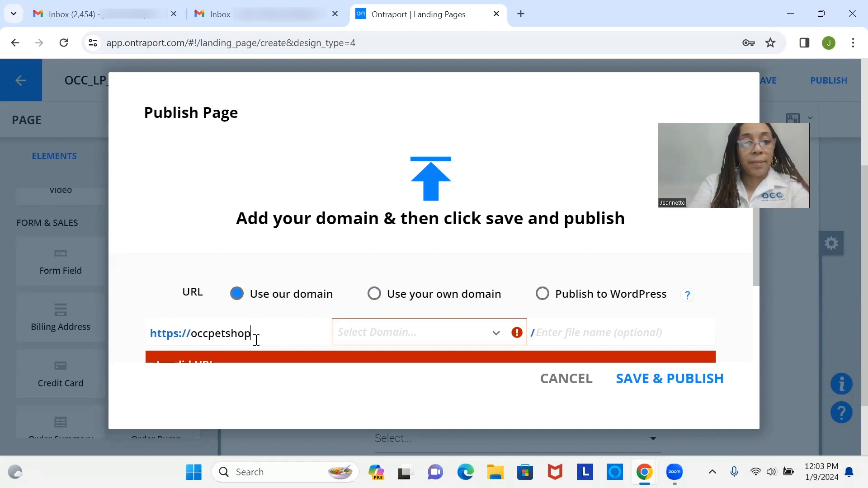
left_click(396, 341)
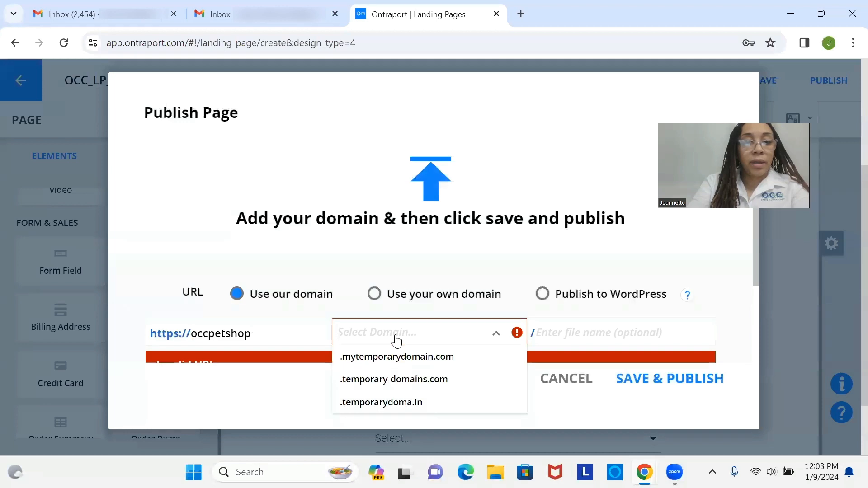
left_click(400, 360)
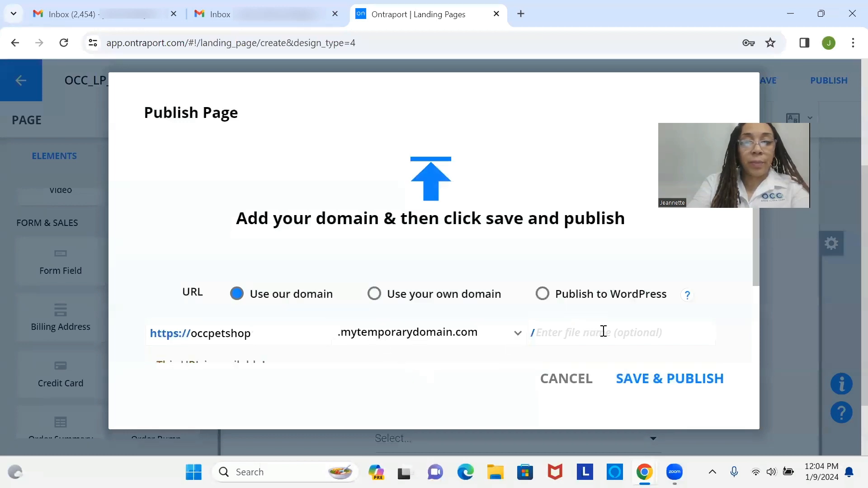
left_click(642, 384)
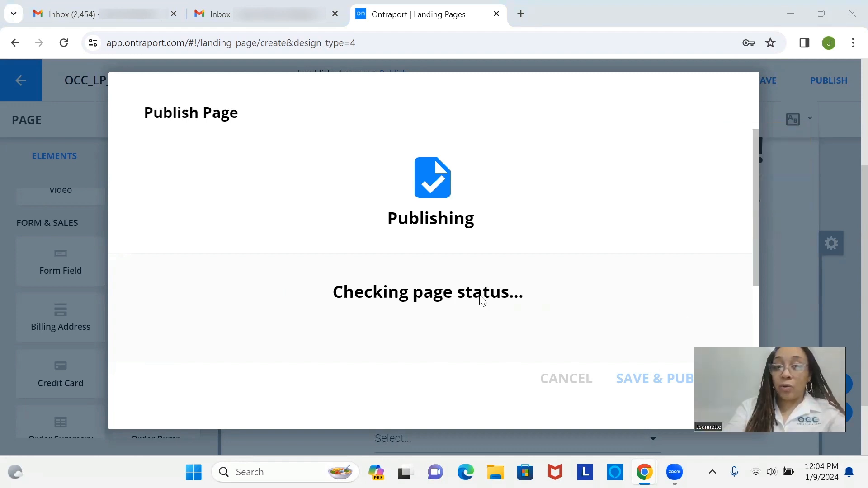
Open occpetshop.mytemporarydomain.com in a new tab and scroll over its logo, headings and form
left_click(331, 297)
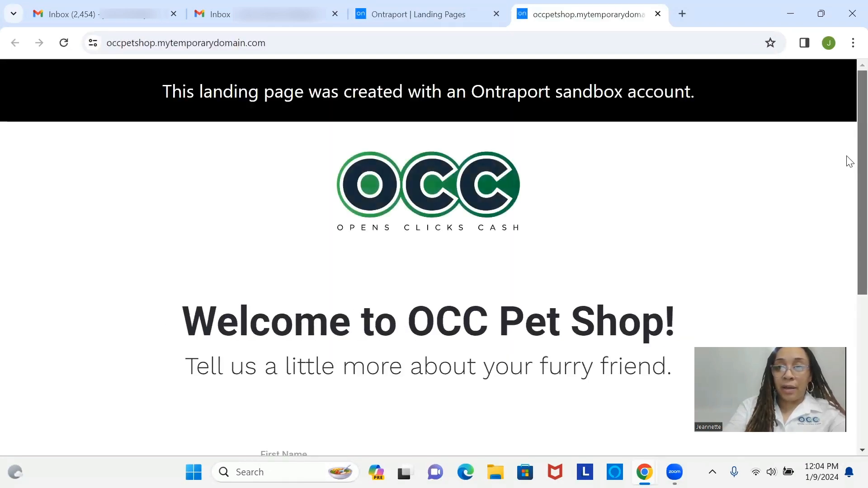
scroll(848, 204, "down", 5)
scroll(847, 217, "up", 5)
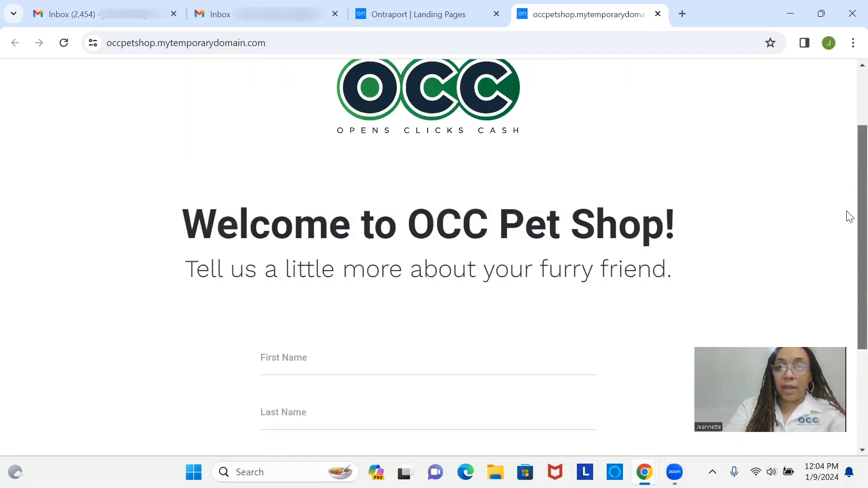
scroll(848, 290, "down", 5)
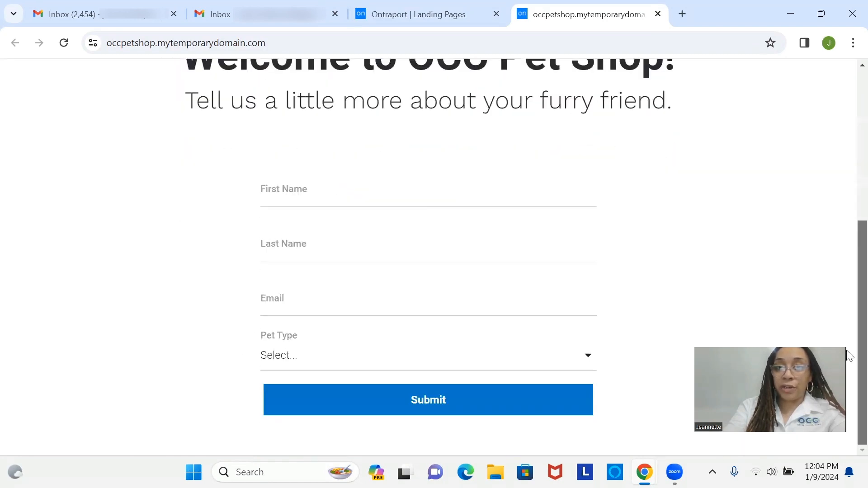
scroll(849, 357, "up", 6)
scroll(848, 203, "down", 5)
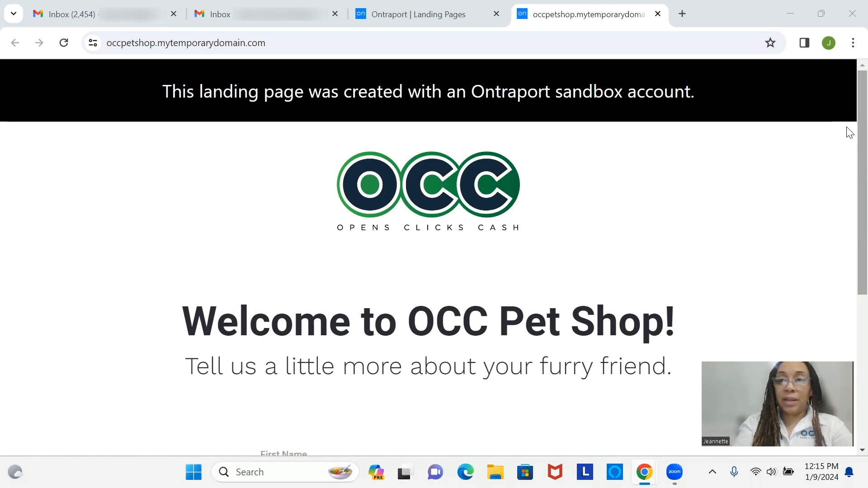
scroll(847, 172, "down", 4)
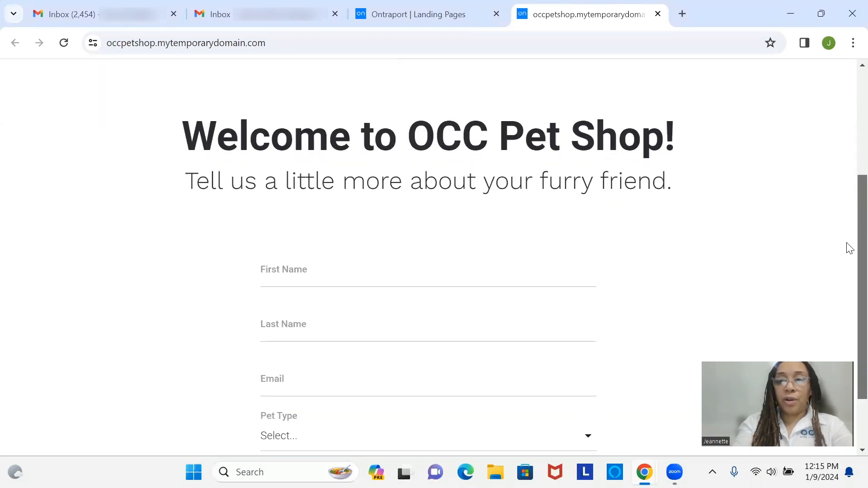
scroll(849, 262, "down", 2)
scroll(847, 181, "up", 5)
scroll(848, 203, "down", 2)
scroll(848, 256, "down", 4)
scroll(849, 223, "up", 2)
scroll(849, 284, "down", 2)
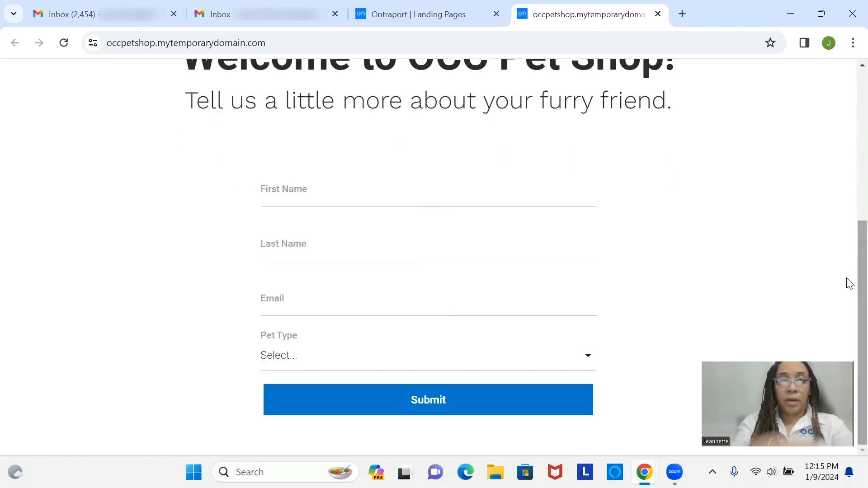
Enter a test first name and last name in the form
left_click(466, 191)
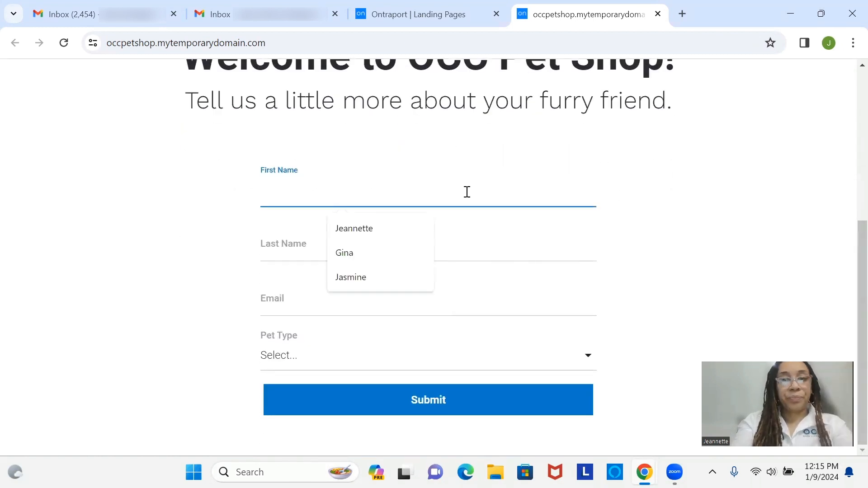
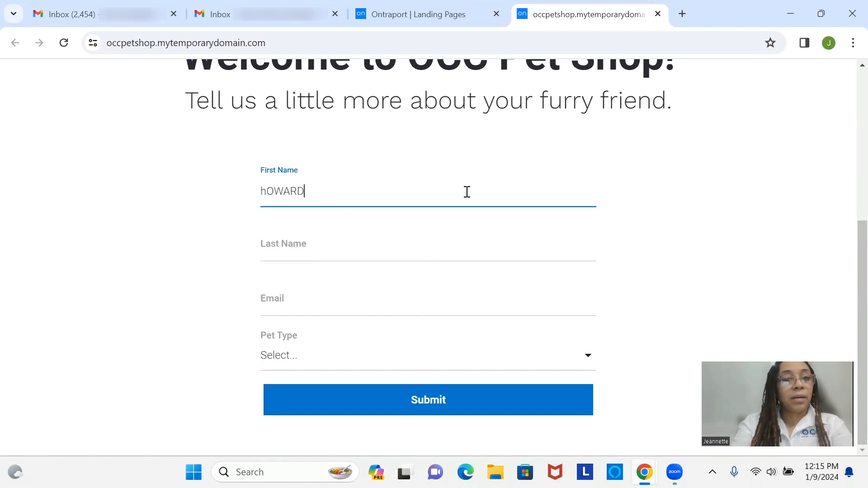
key("ctrl+BackSpace")
key("Caps_Lock")
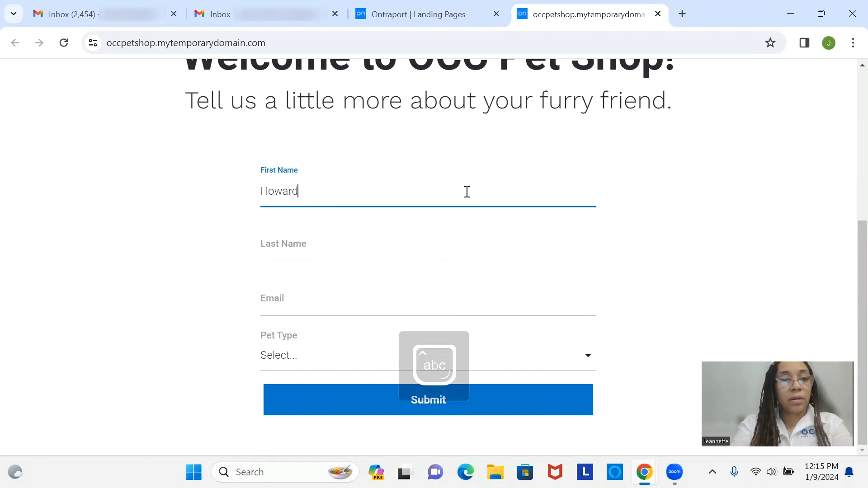
left_click(474, 247)
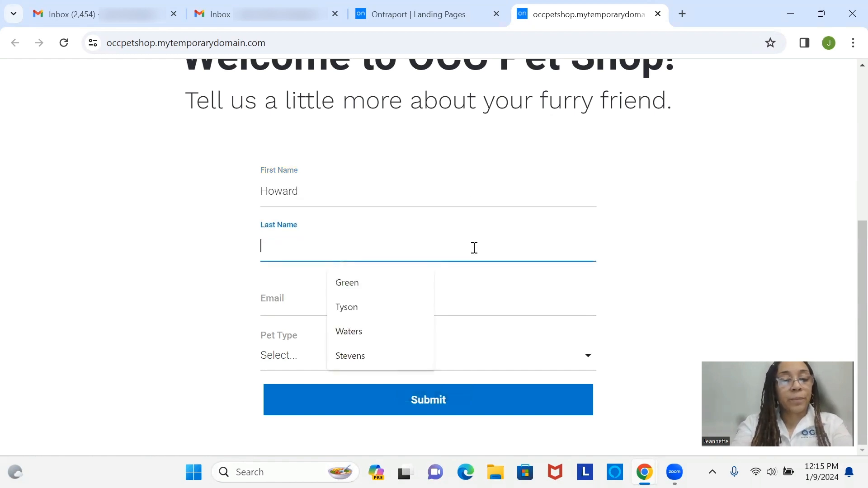
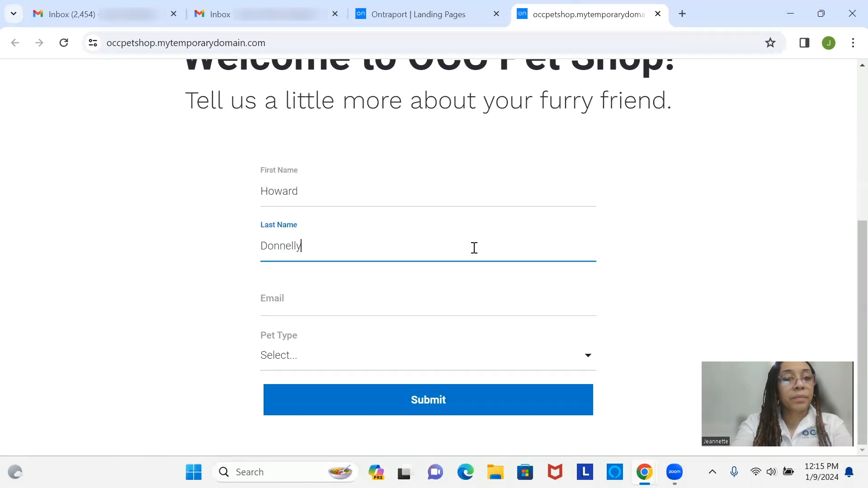
Fill the email from a saved autofill suggestion and pick Dog as the Pet Type
left_click(446, 307)
type("occ")
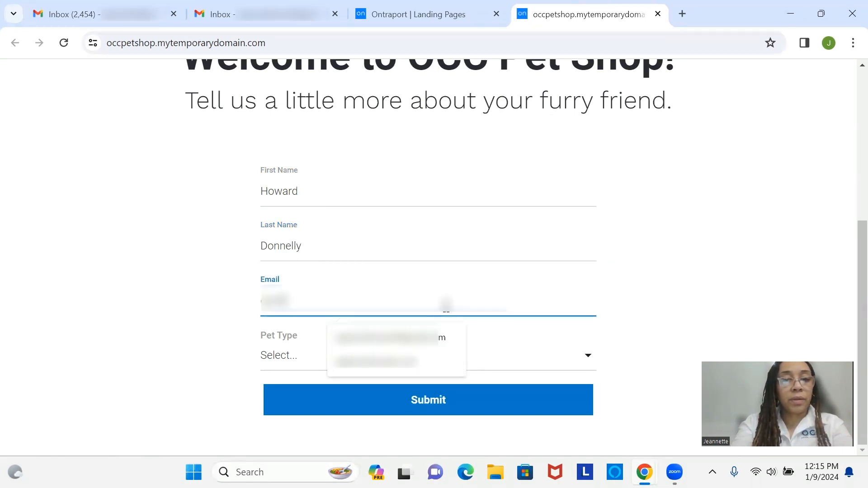
left_click(445, 336)
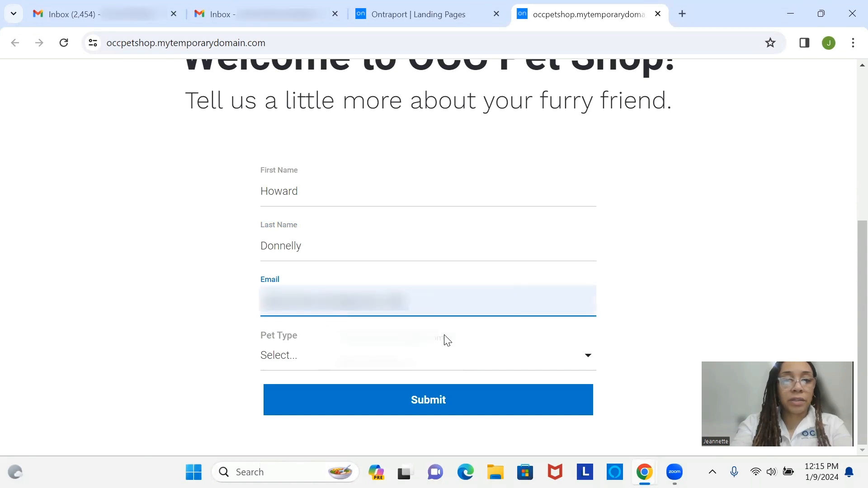
left_click(440, 362)
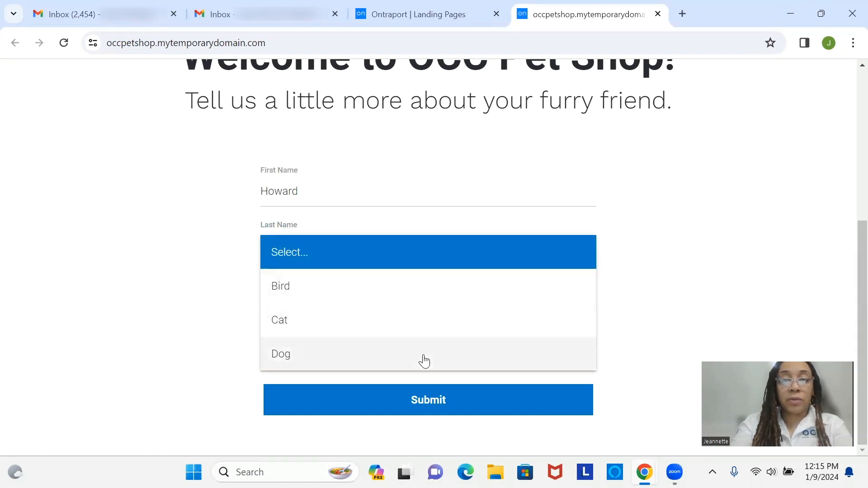
left_click(424, 354)
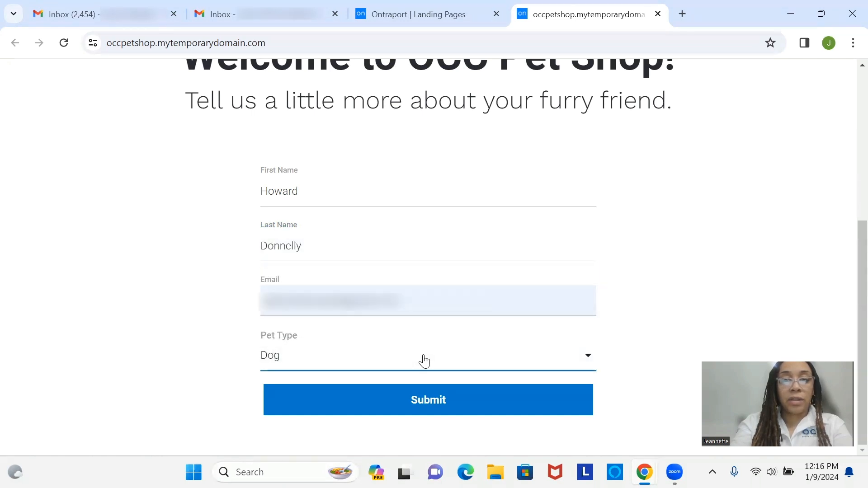
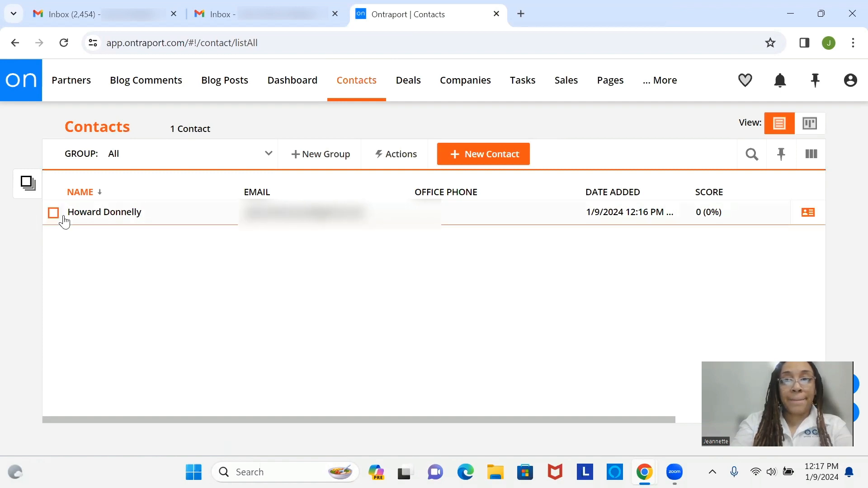
Open the test contact's record and scroll through its fields to Pet Type Dog
left_click(107, 216)
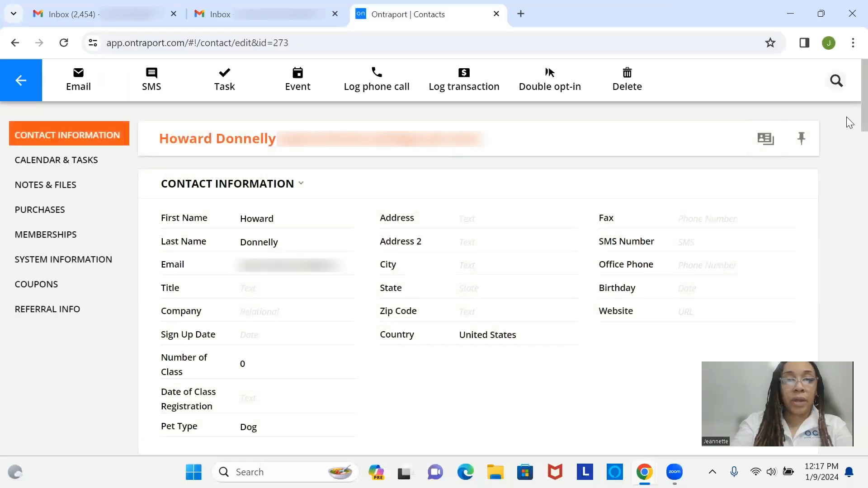
scroll(795, 135, "down", 2)
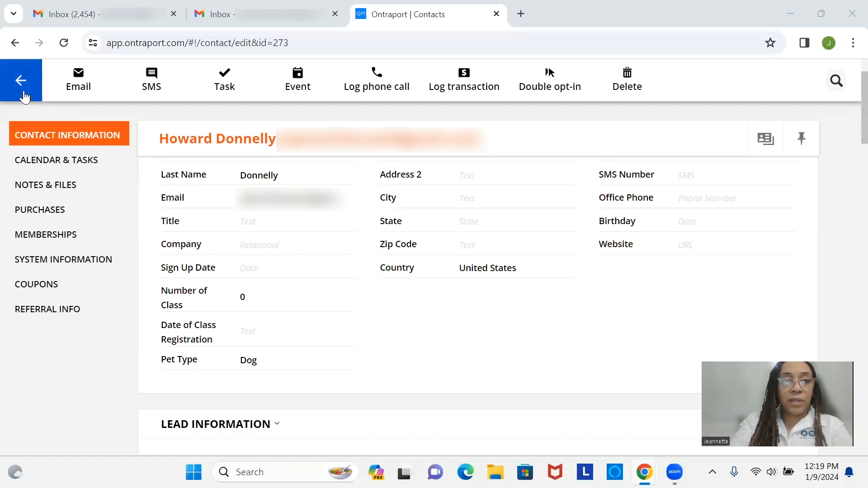
Go back to the contacts list and open Contact Settings to reach the Tags page
left_click(25, 96)
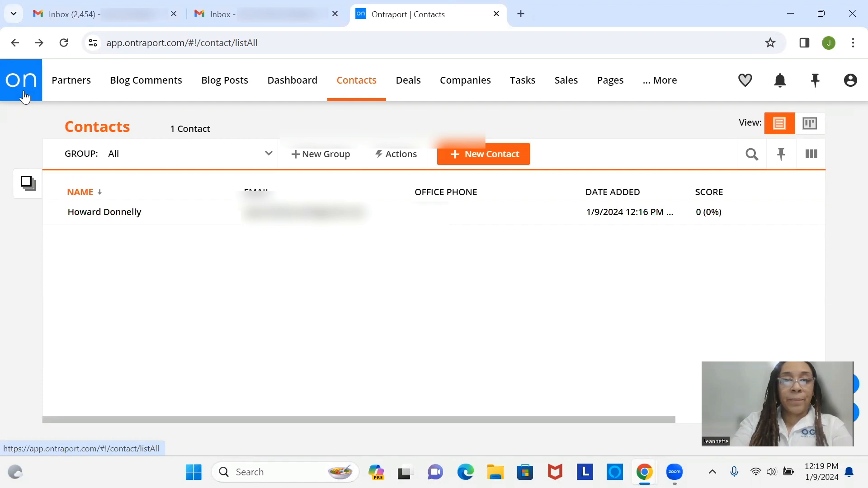
mouse_move(376, 94)
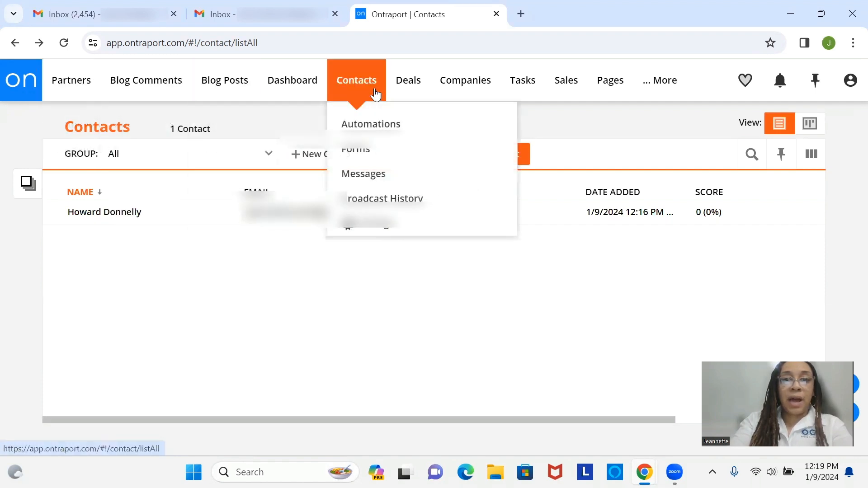
left_click(390, 226)
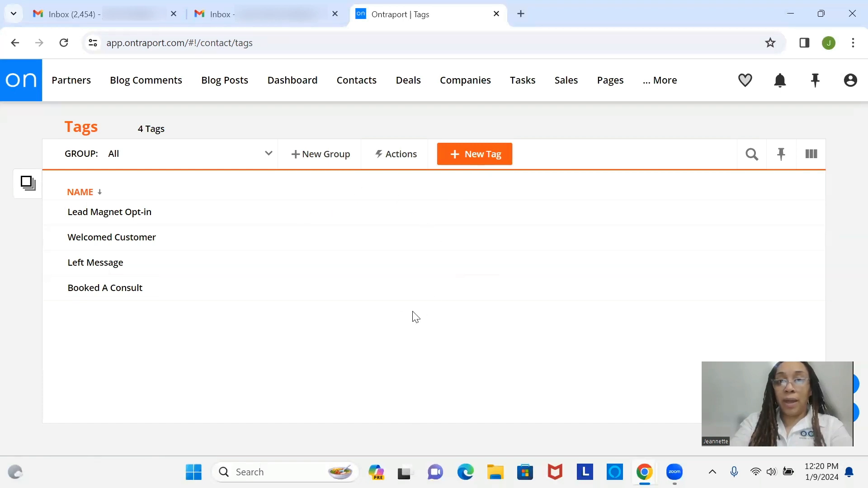
Create a new tag named Dog Owner
left_click(486, 164)
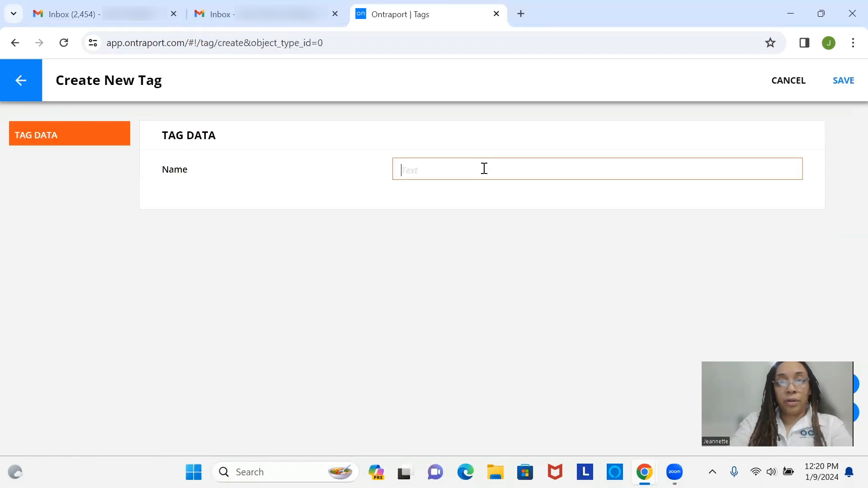
type("Dog ")
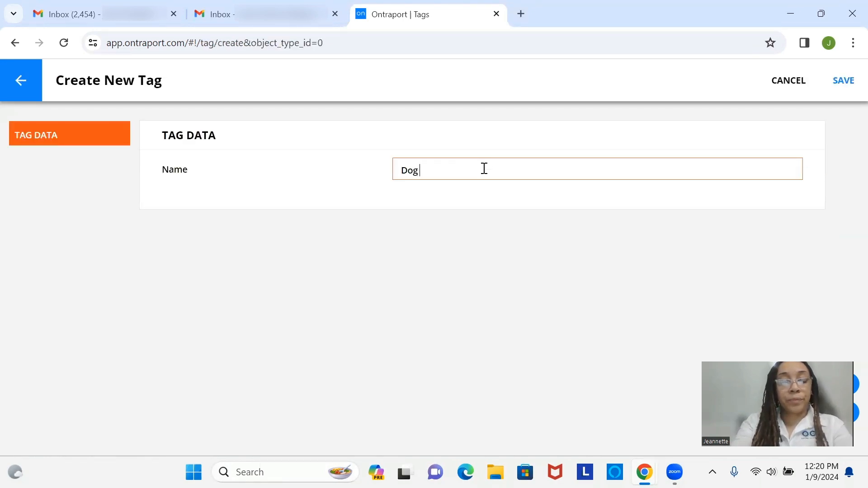
type("Owner")
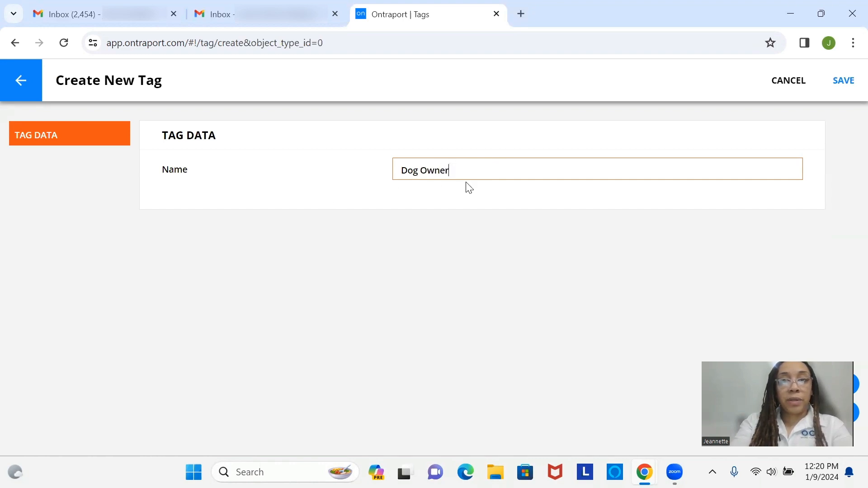
left_click(845, 88)
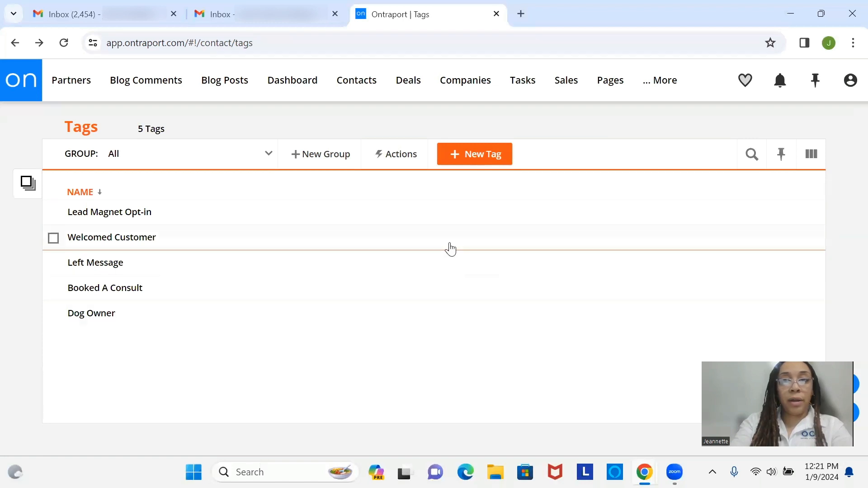
Create a second tag named Leash Purchase, fixing the mistyped letter
left_click(490, 164)
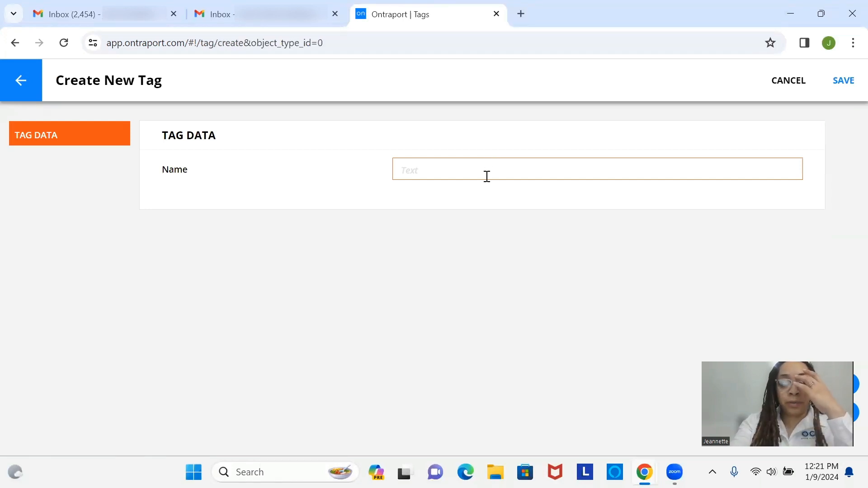
type("Leash")
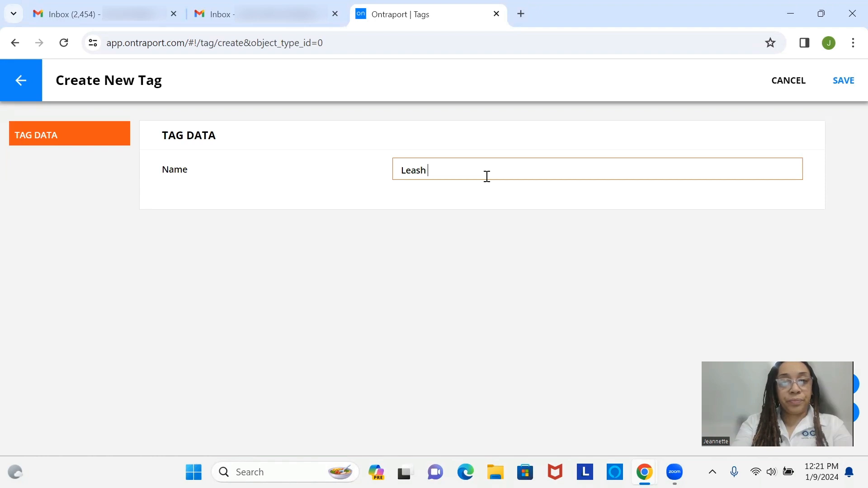
type(" R")
key("BackSpace")
key("BackSpace")
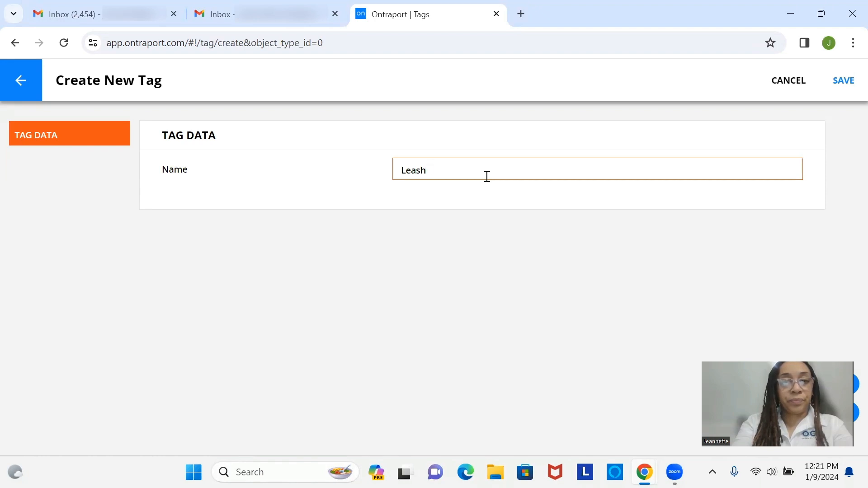
type("Purchase")
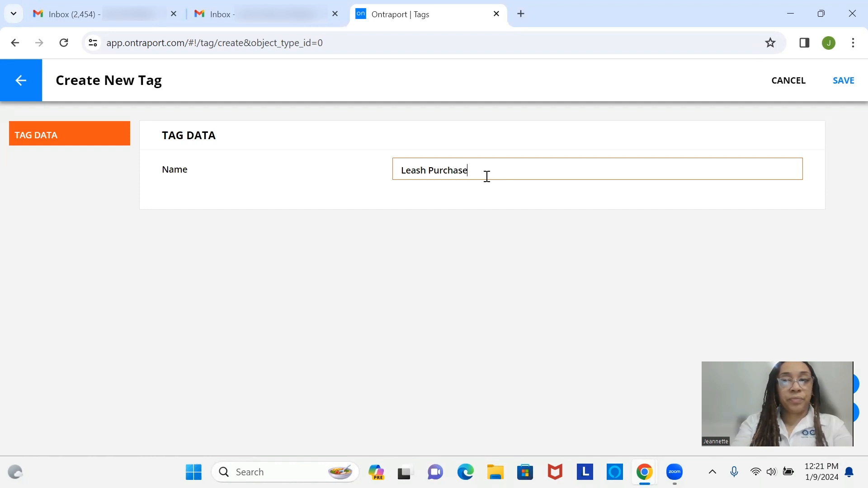
left_click(845, 86)
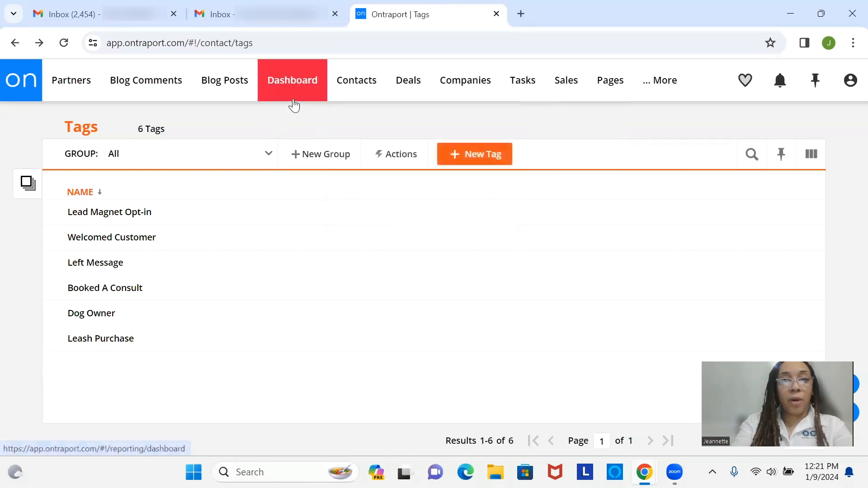
Navigate from the contacts list to the Automations page via the Contacts menu
left_click(368, 94)
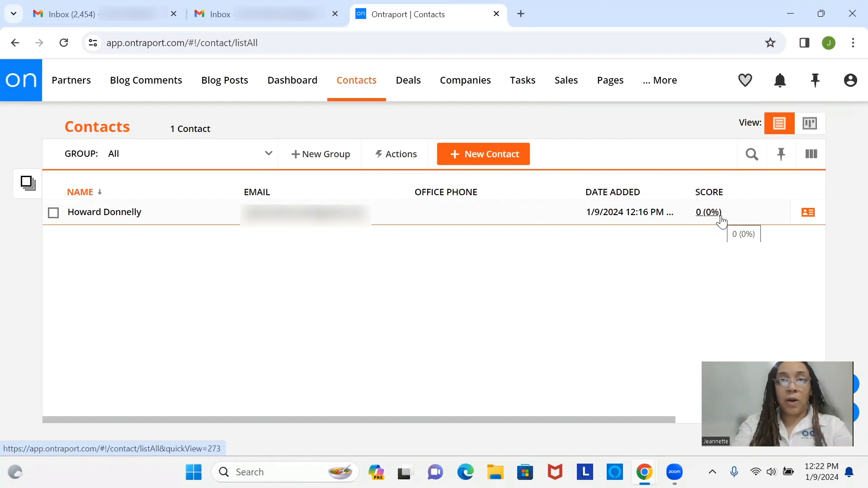
mouse_move(371, 85)
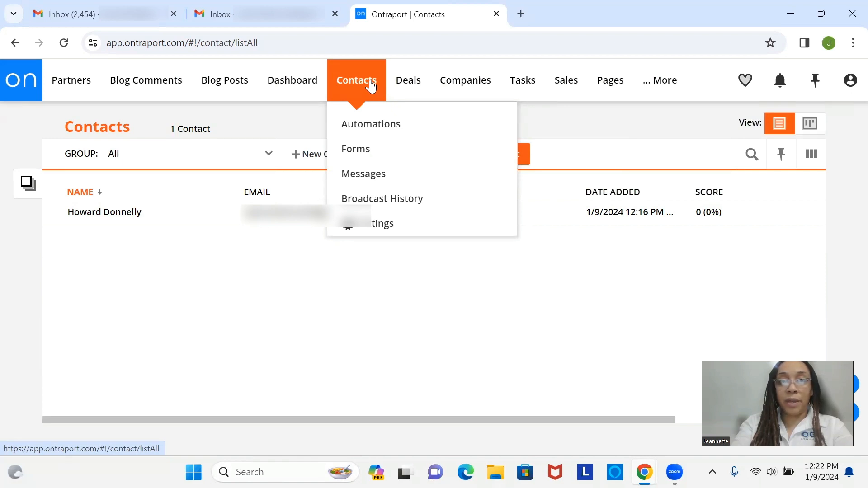
left_click(373, 131)
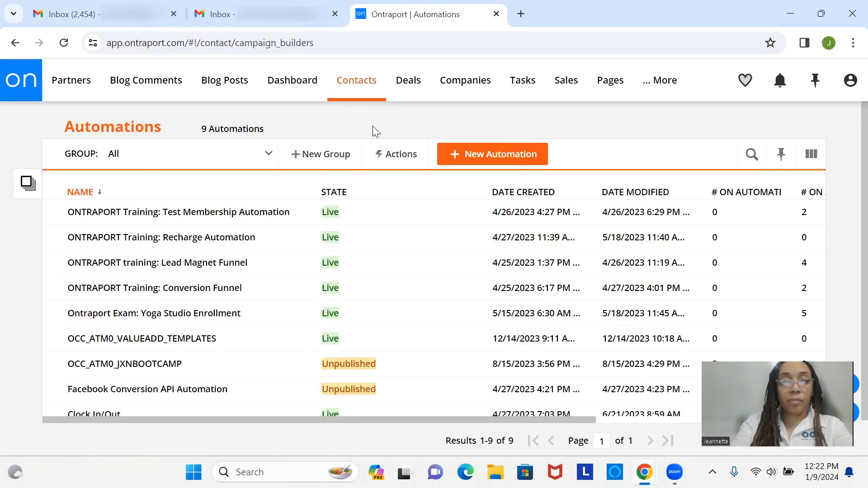
Start a new automation, browse the templates and pick the Start from scratch card
left_click(474, 157)
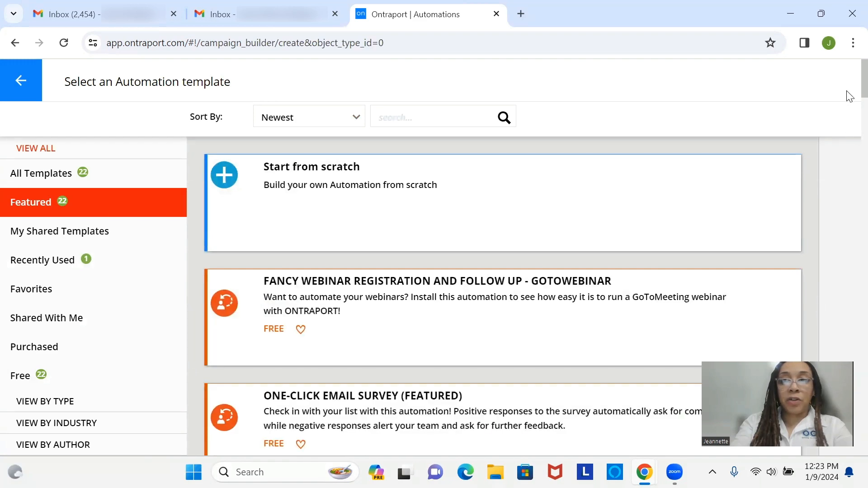
scroll(848, 113, "down", 15)
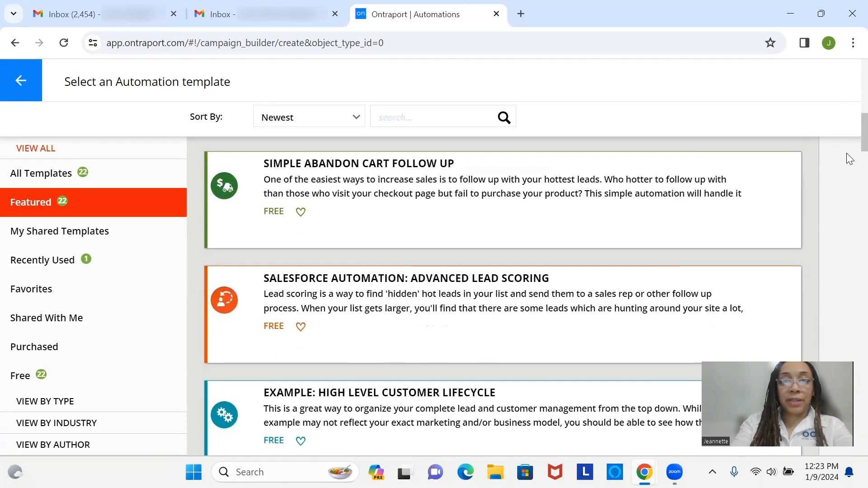
left_click_drag(849, 163, 847, 83)
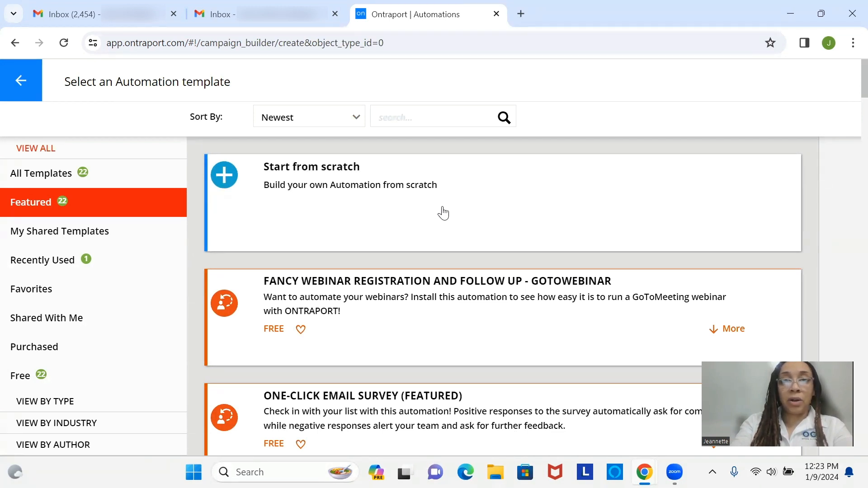
left_click(443, 213)
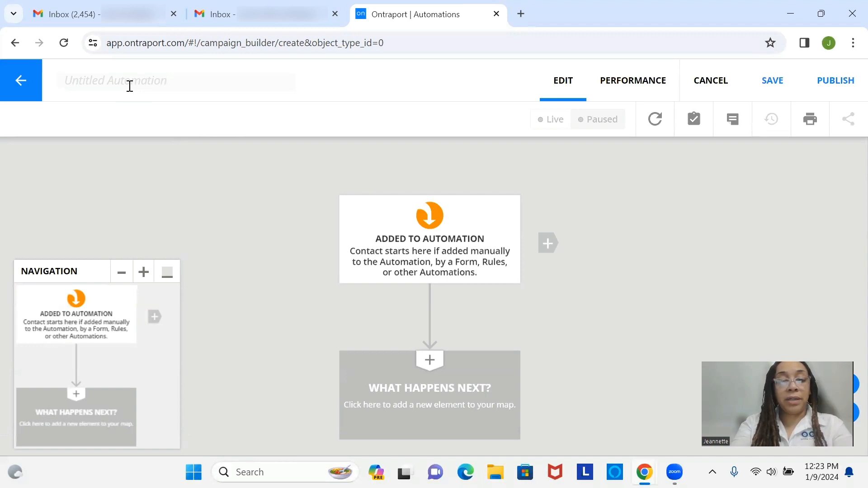
Title the automation OCC_ATM_PETSHOPFORM, inserting ATM_ and correcting FORM to capitals
type("OCC")
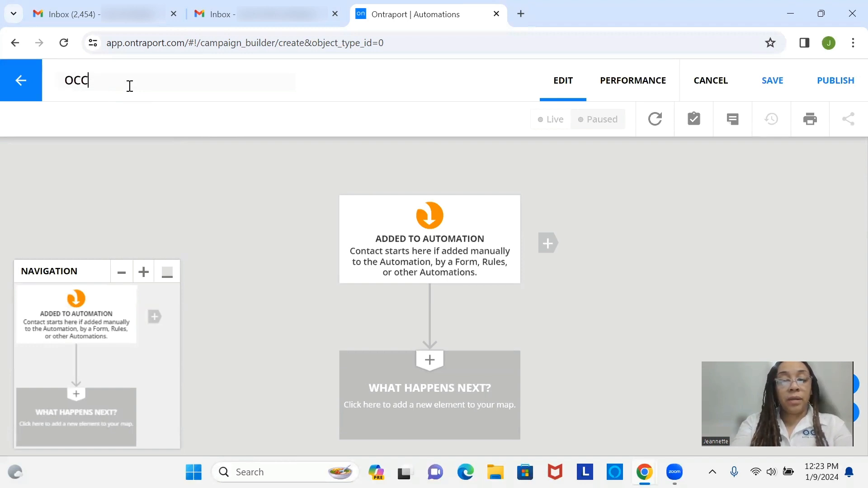
type("_PETS")
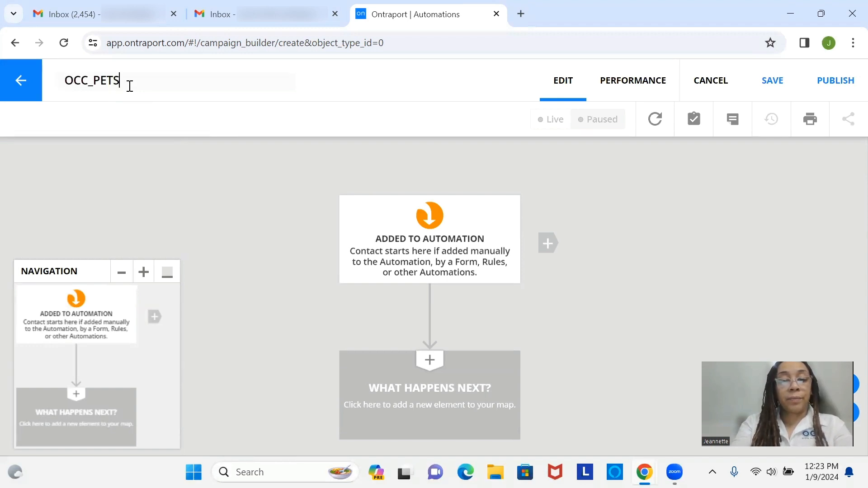
type("HOP")
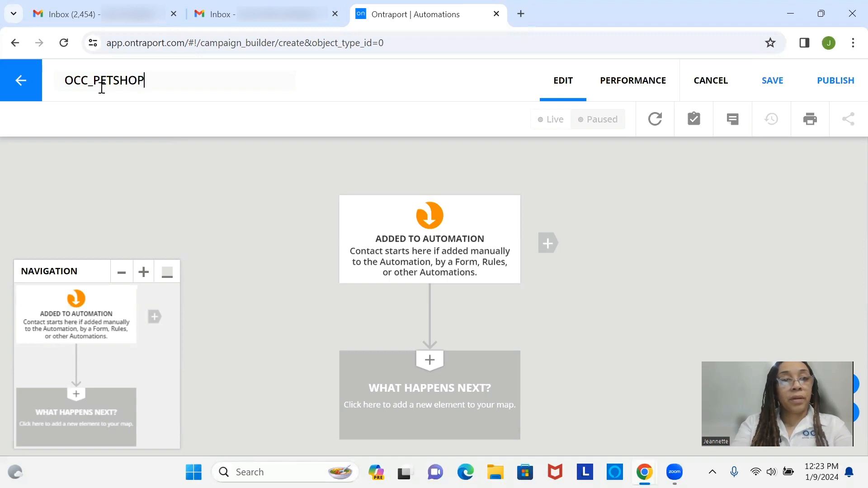
left_click(95, 85)
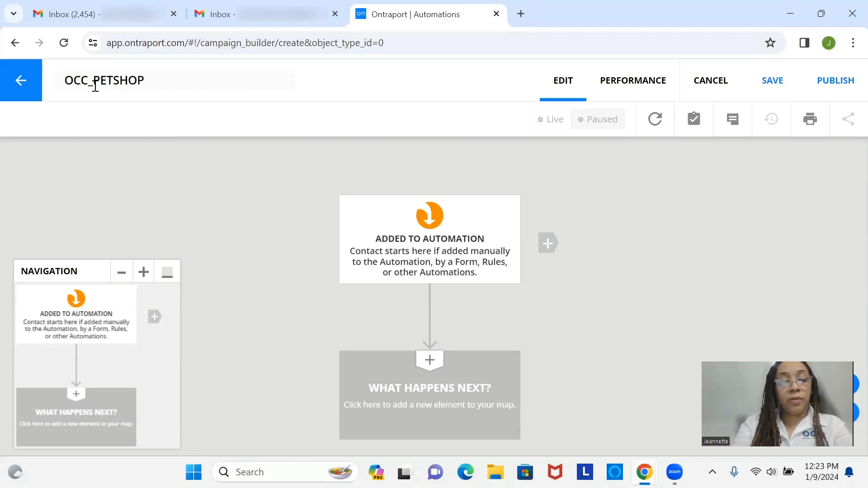
type("ATM")
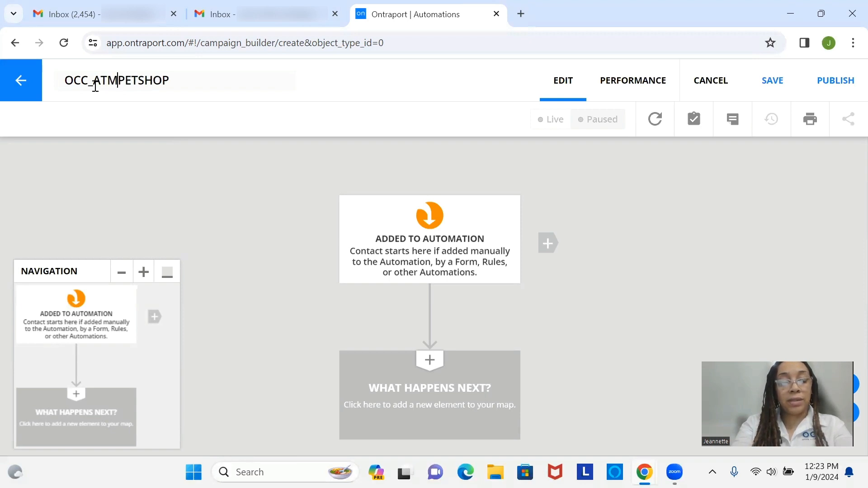
type("_")
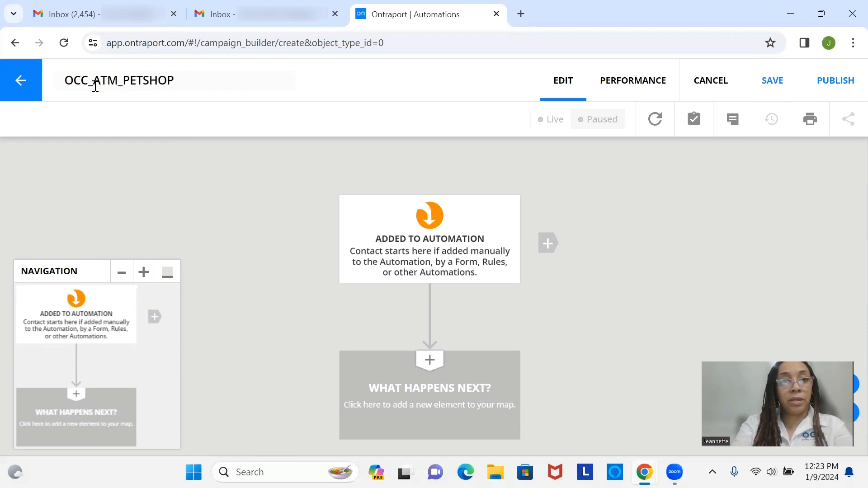
left_click(193, 80)
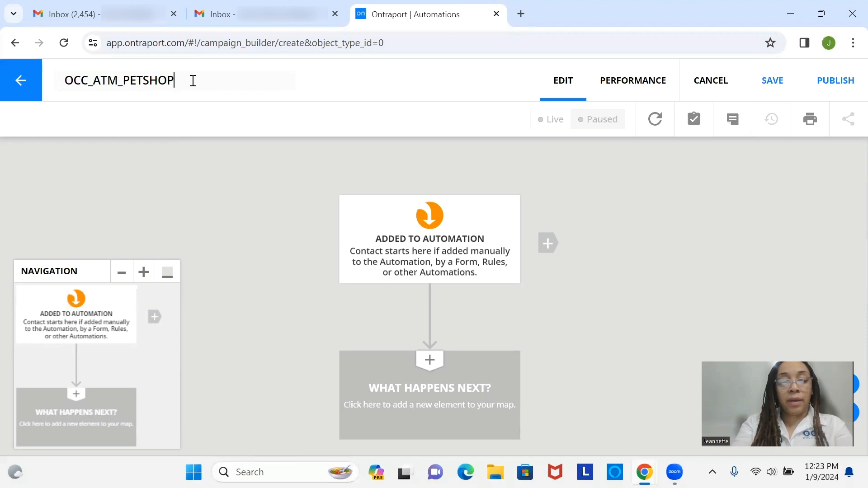
type("Form")
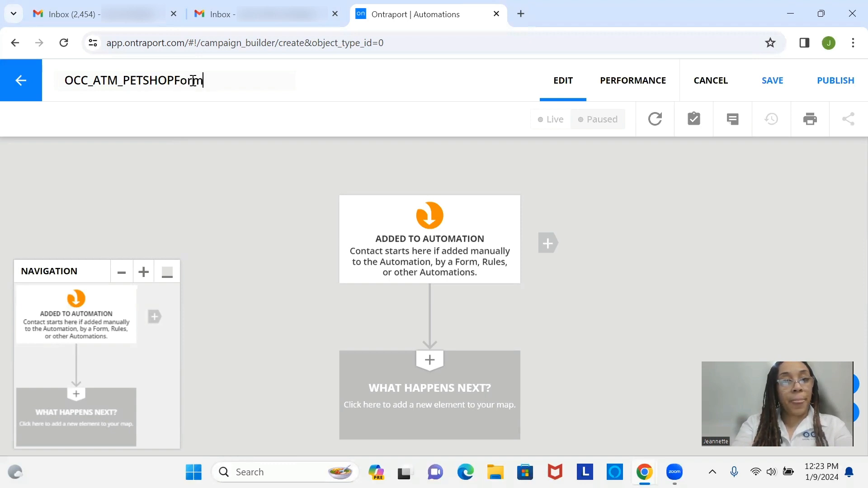
key("BackSpace")
key("BackSpace")
key("BackSpace")
type("ORM")
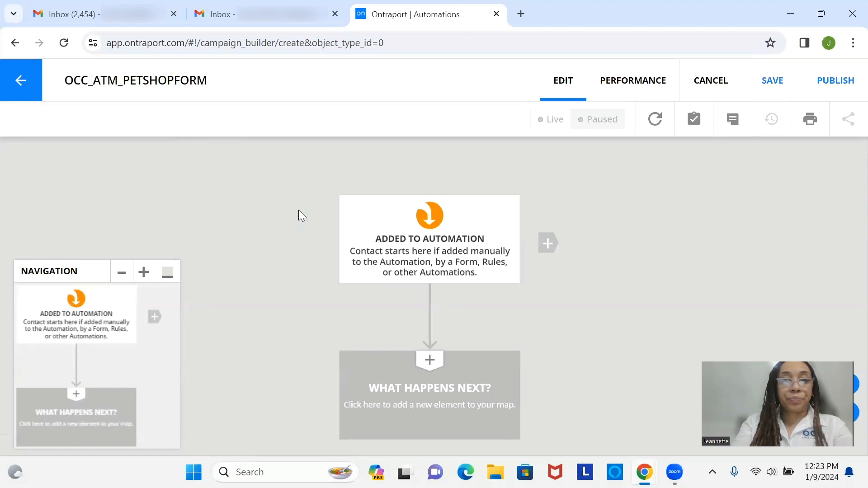
Collapse the Navigation overview panel and reposition the automation map up and left
left_click_drag(397, 246, 294, 263)
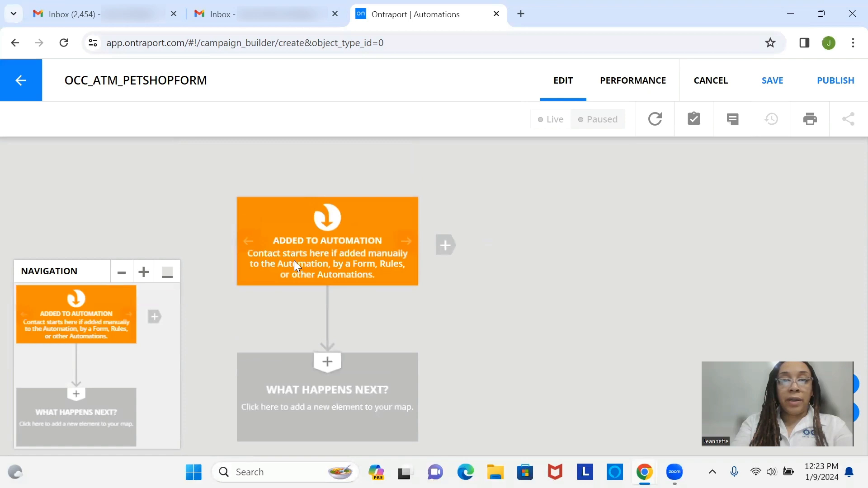
left_click(167, 273)
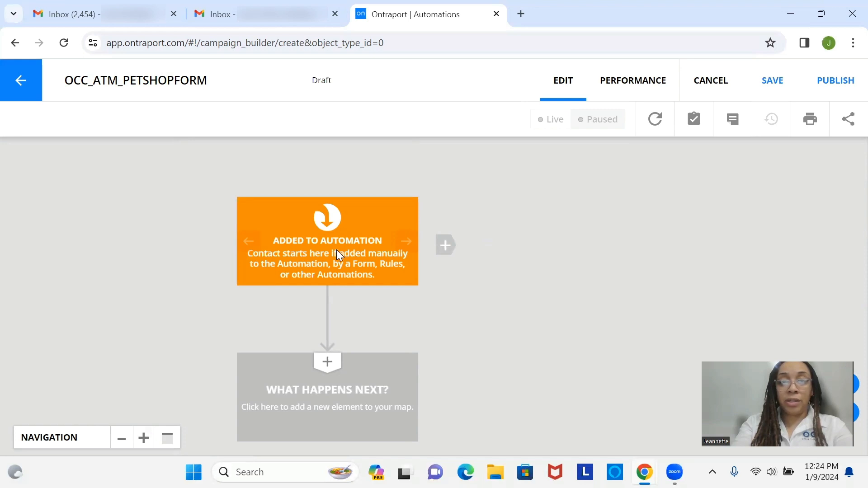
left_click_drag(337, 243, 326, 208)
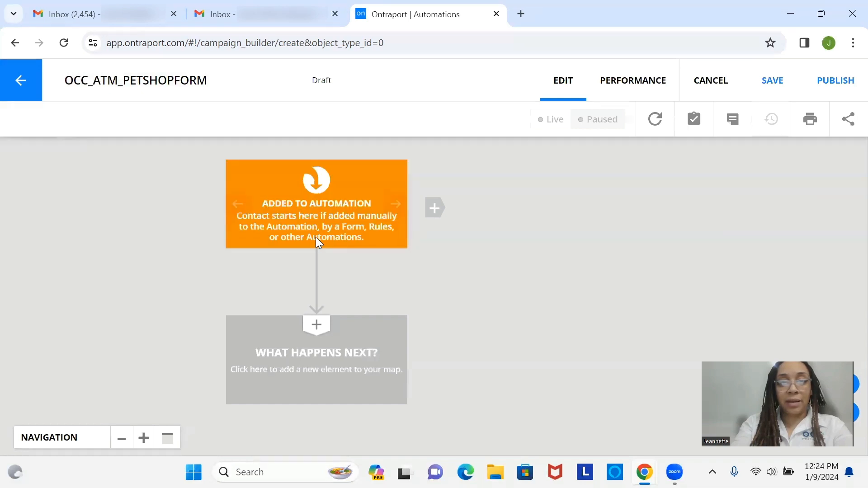
Fill the empty 'What happens next?' slot after the start with an End element
left_click(315, 382)
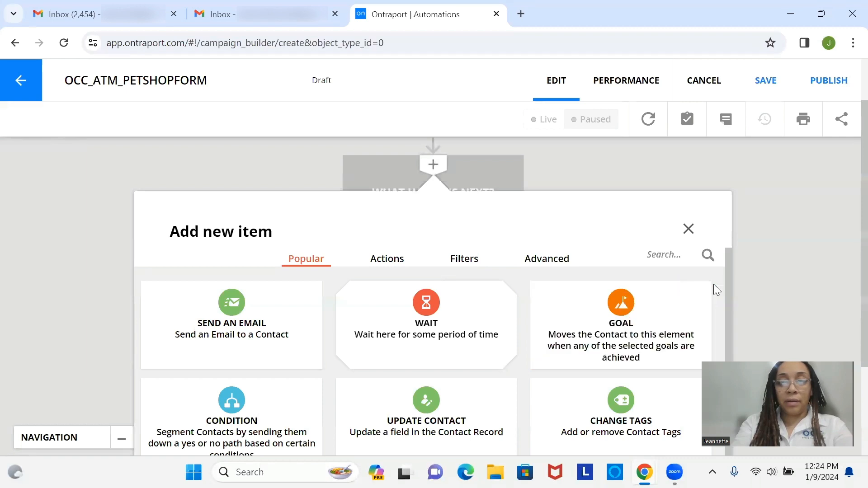
scroll(732, 285, "down", 1)
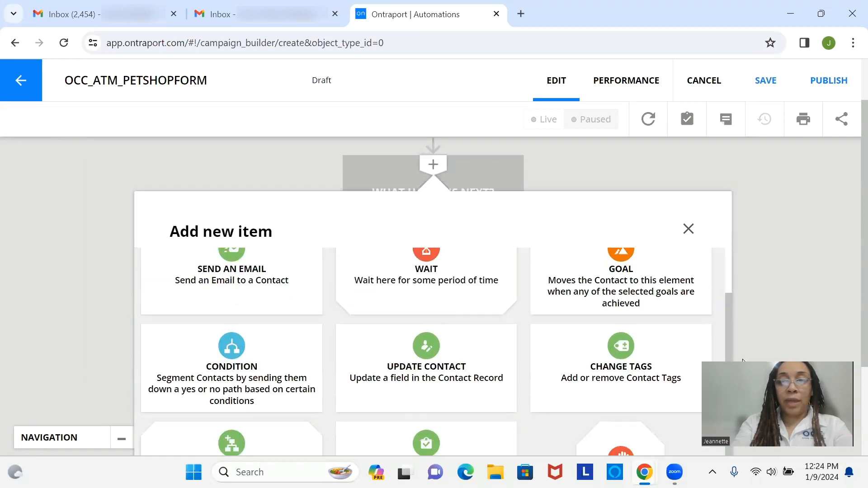
left_click(635, 436)
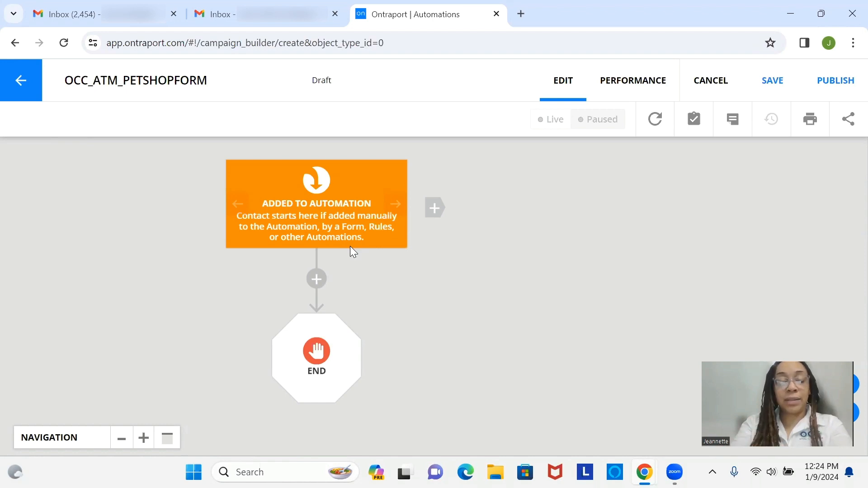
Add a 'Contact submits a Form' trigger beside the start element
left_click(432, 215)
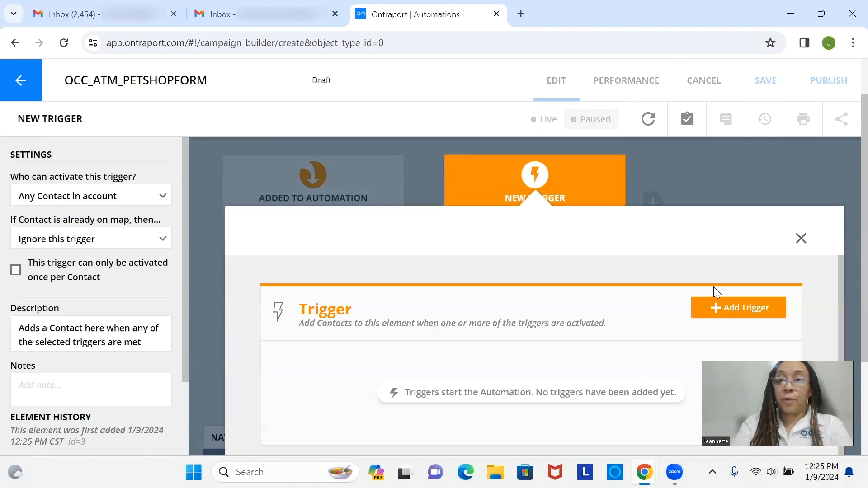
left_click(757, 317)
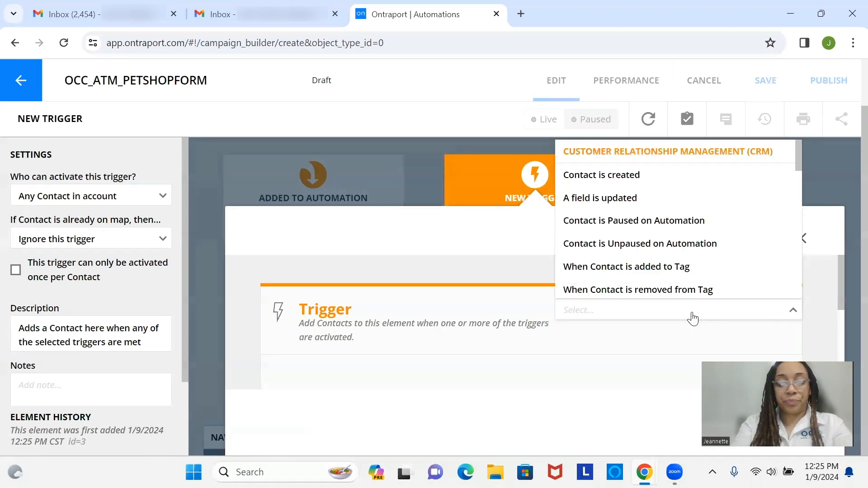
type("form")
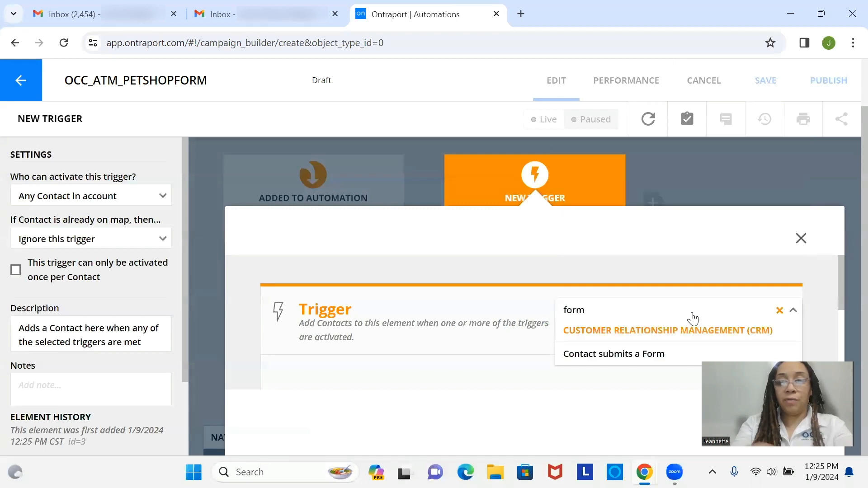
left_click(668, 355)
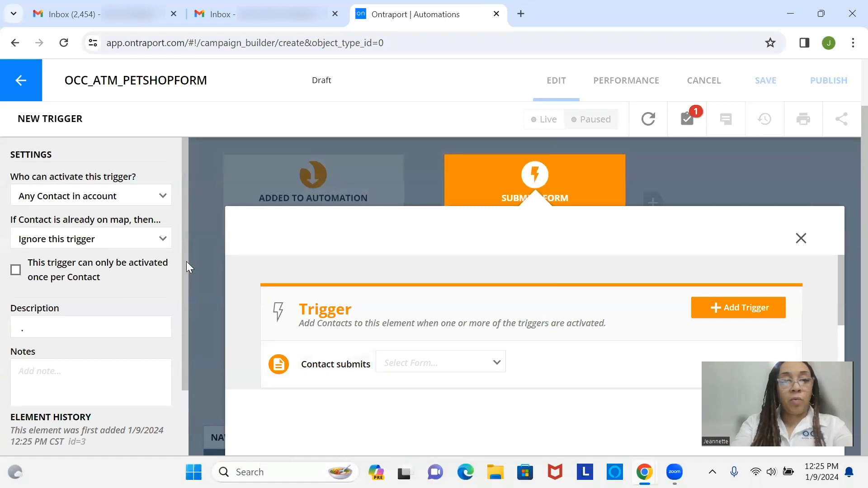
mouse_move(186, 262)
left_mouse_down()
mouse_move(190, 277)
mouse_move(189, 257)
left_mouse_up()
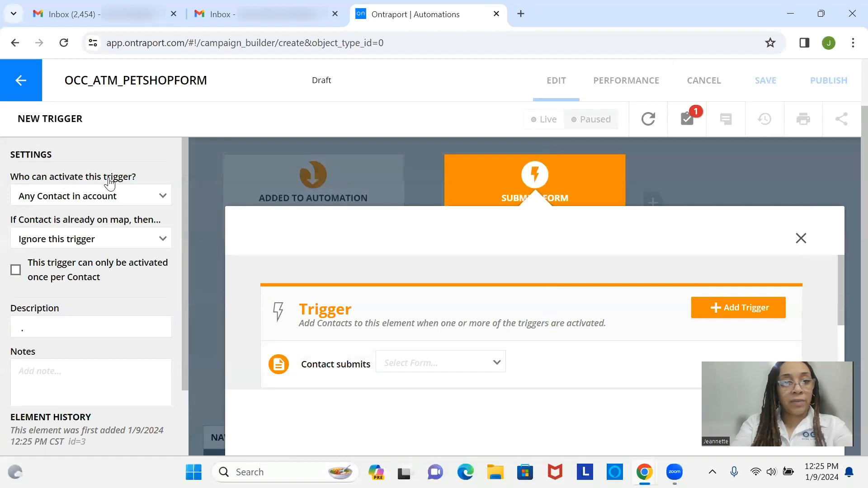
Keep 'Any Contact in account' as activator and set already-on-map contacts to 'Move here when triggered'
left_click(138, 200)
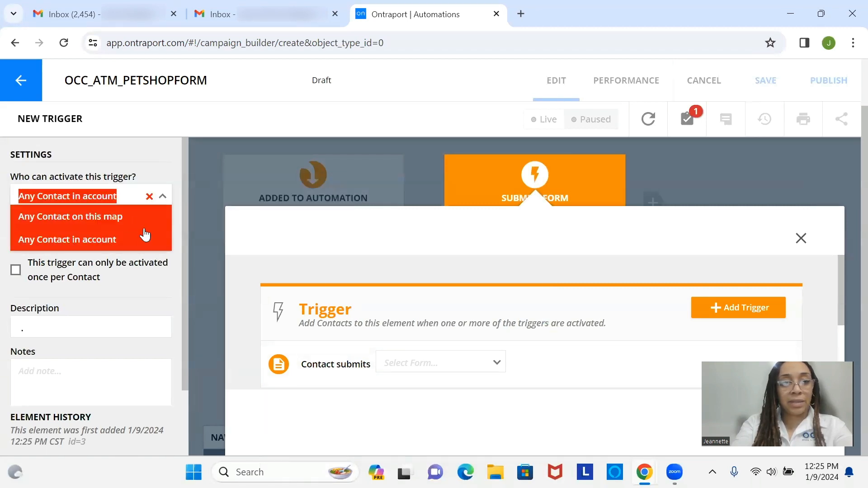
left_click(117, 199)
left_click(152, 157)
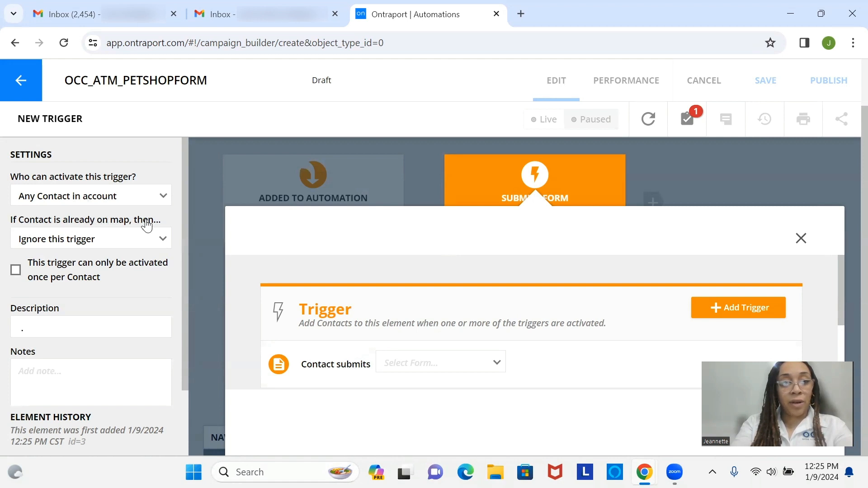
left_click(153, 236)
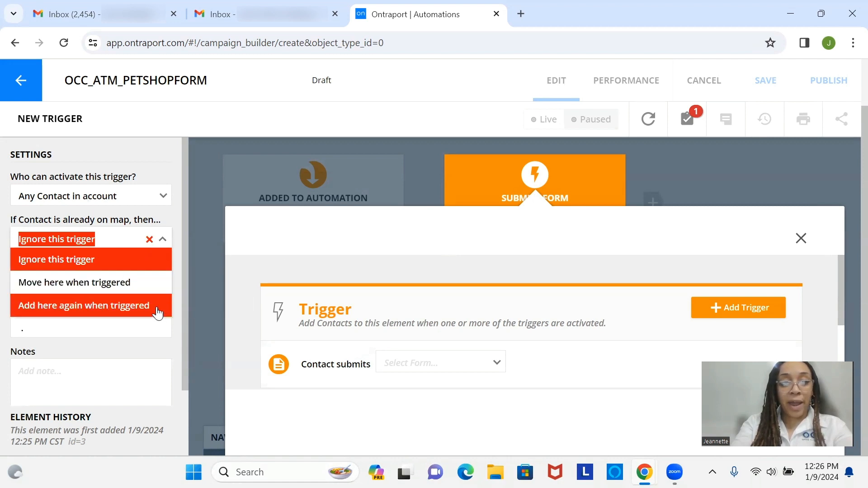
left_click(154, 268)
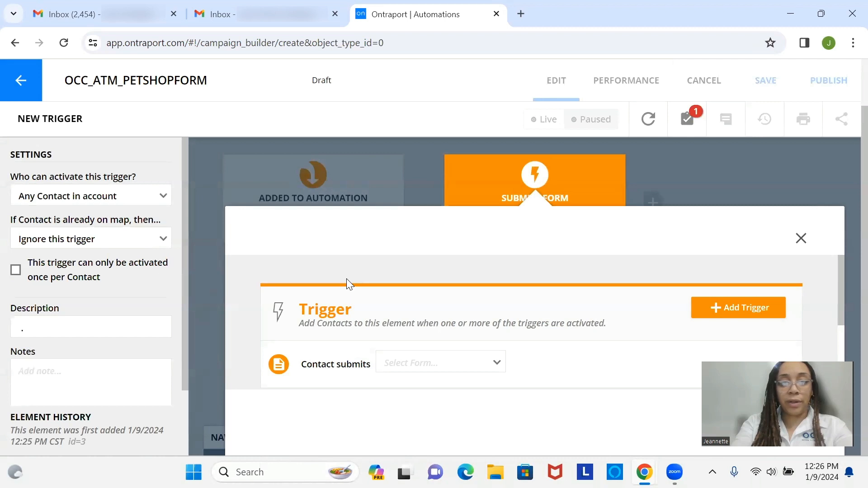
left_click(123, 245)
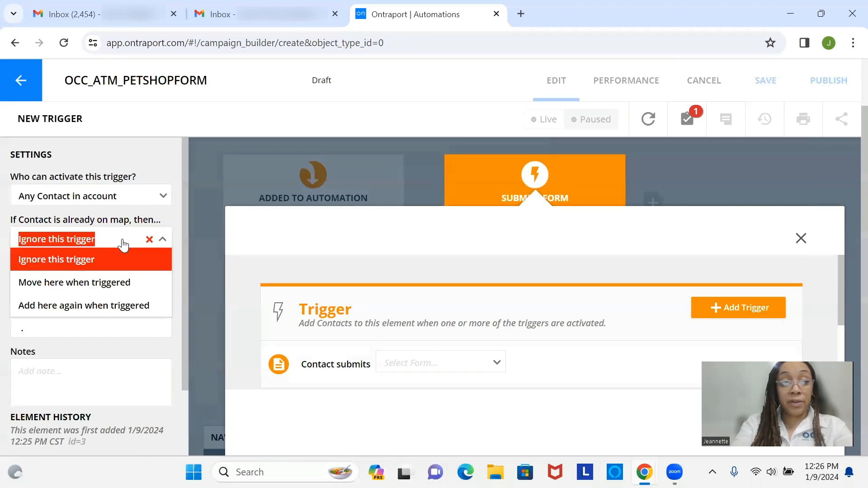
left_click(138, 283)
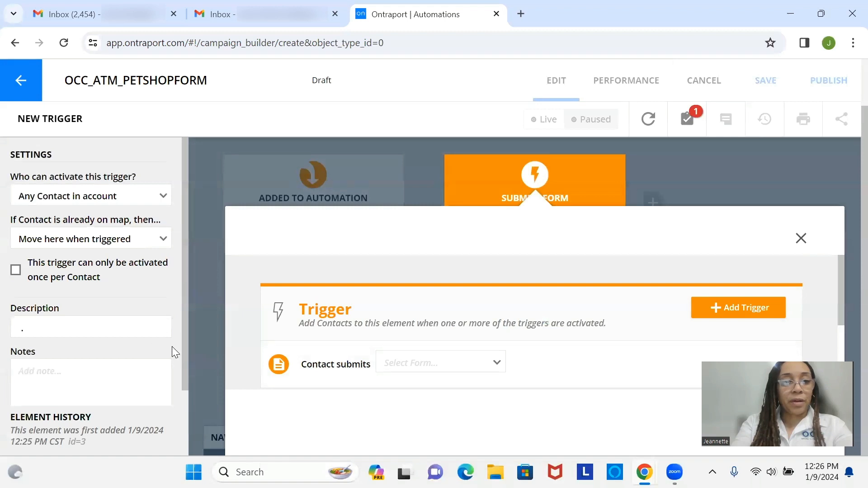
Pick OCC_LP_PETSHOPFORM >> Block Name as the trigger's watched form, then scroll to Conditions
left_click(452, 363)
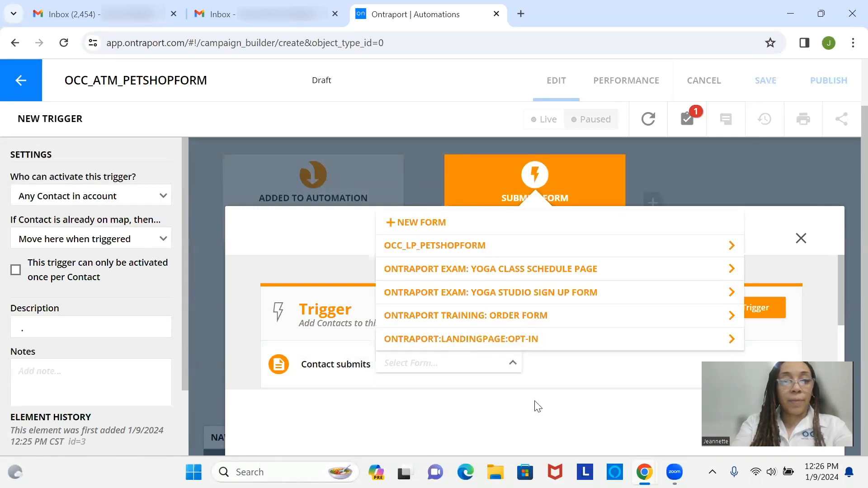
left_click(517, 402)
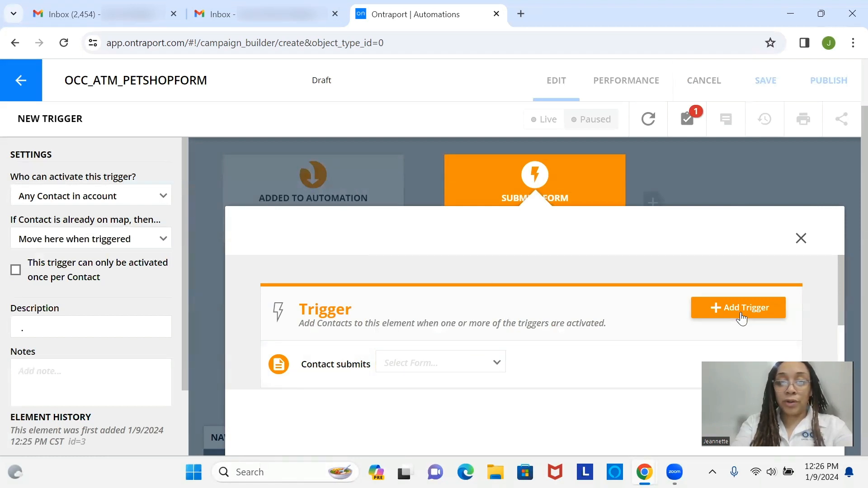
left_click(501, 366)
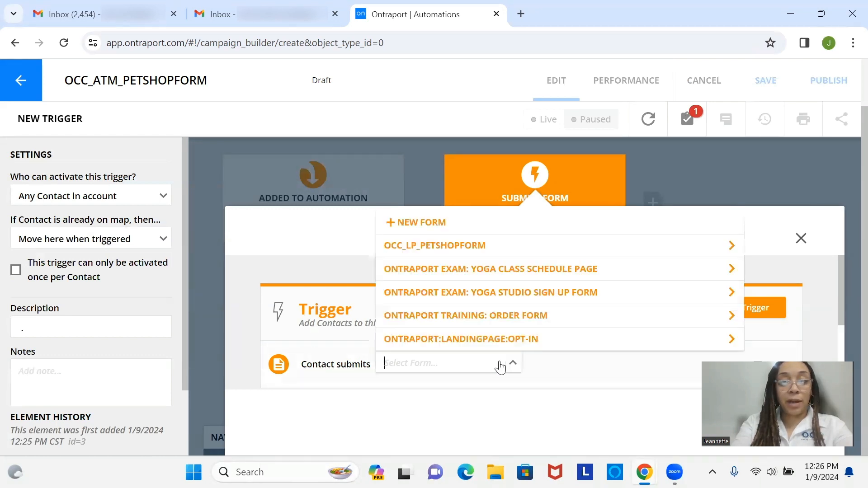
left_click(485, 245)
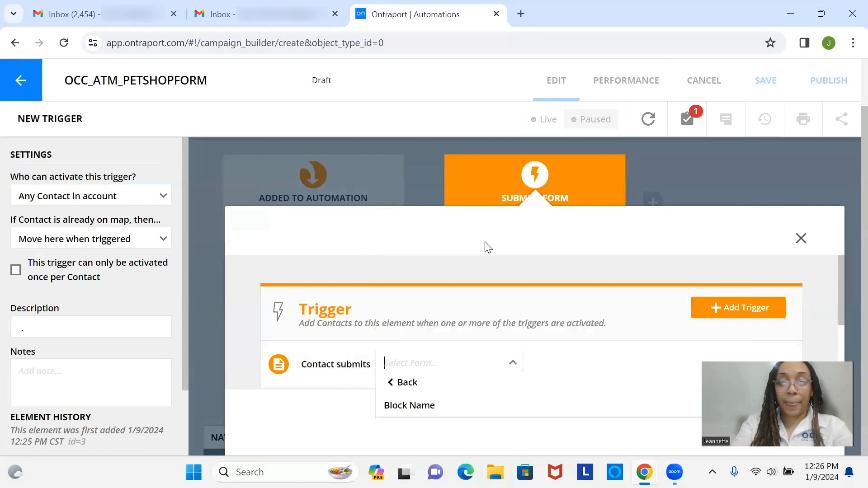
left_click(491, 405)
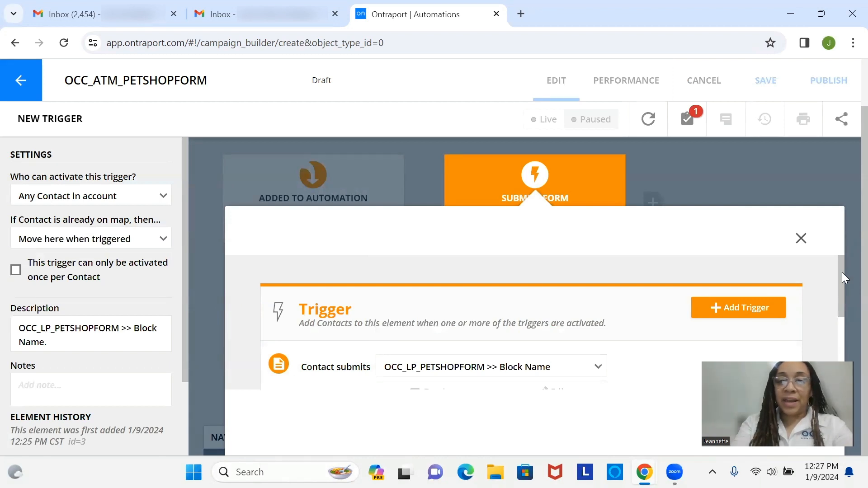
left_click_drag(842, 273, 846, 362)
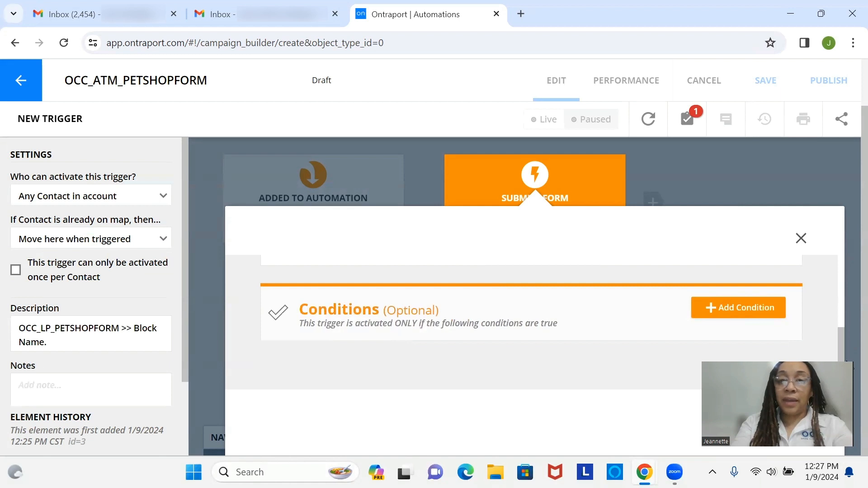
Add a field-value condition requiring Pet Type Equal To Dog and confirm the trigger
left_click(725, 317)
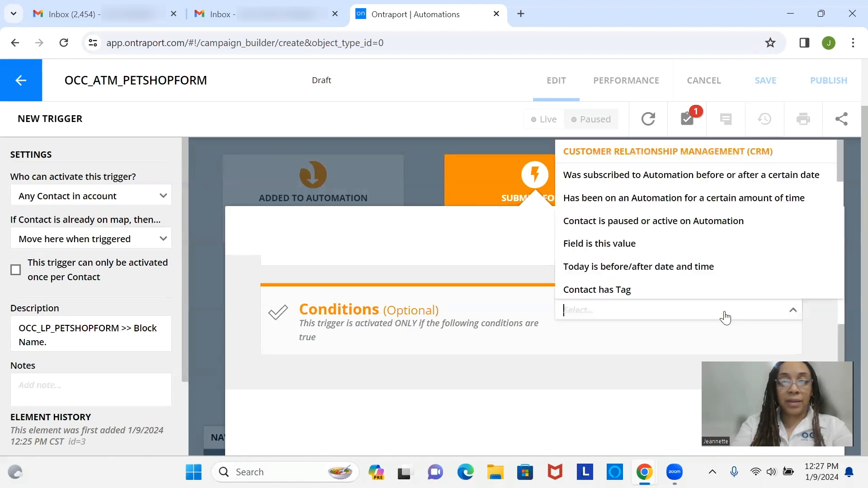
left_click(663, 244)
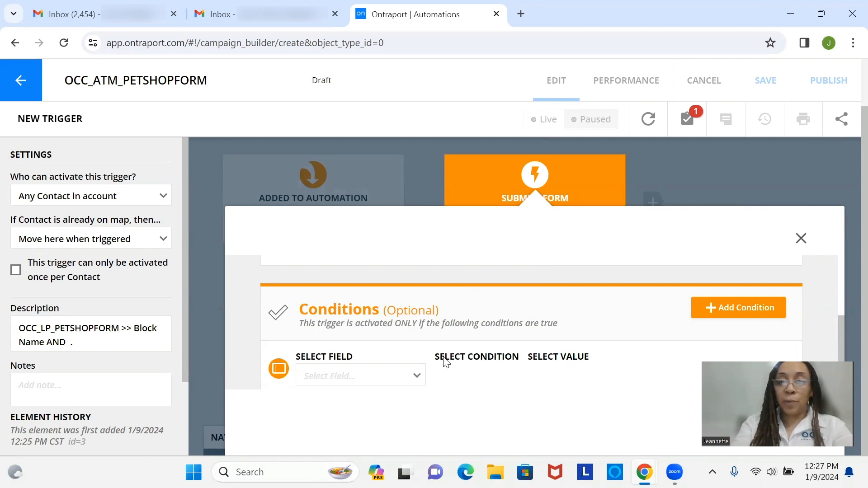
left_click(425, 381)
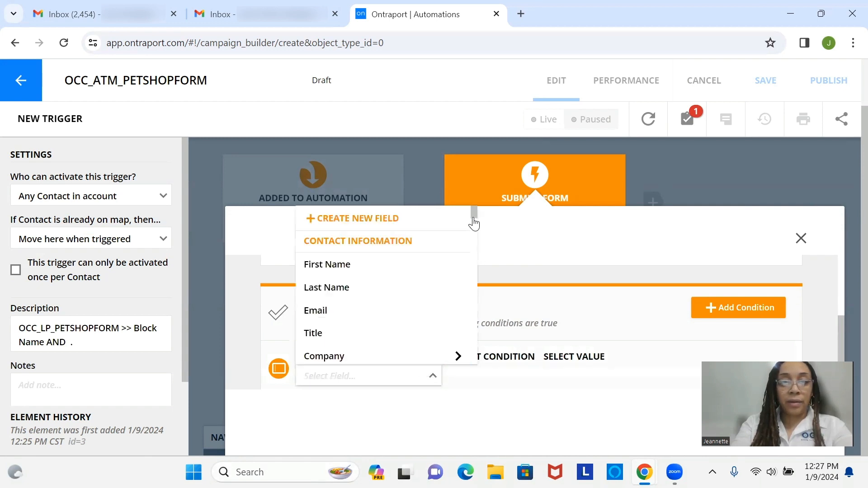
left_click_drag(474, 228, 478, 237)
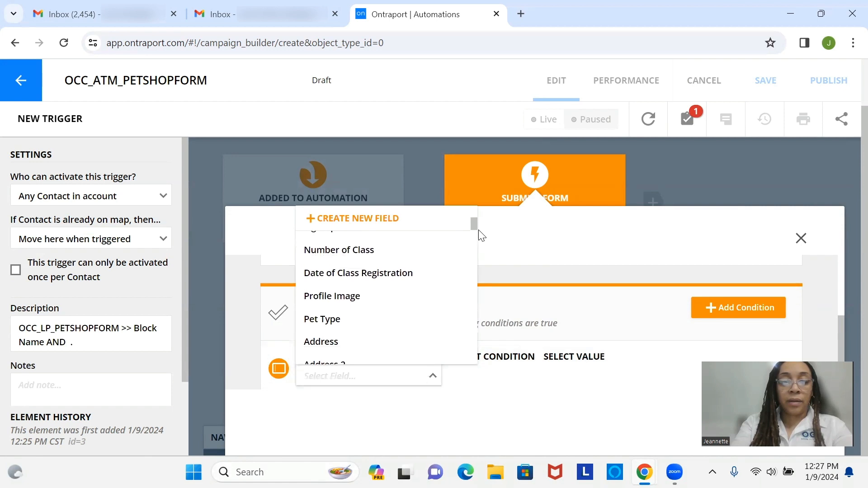
left_click(435, 322)
left_click(493, 384)
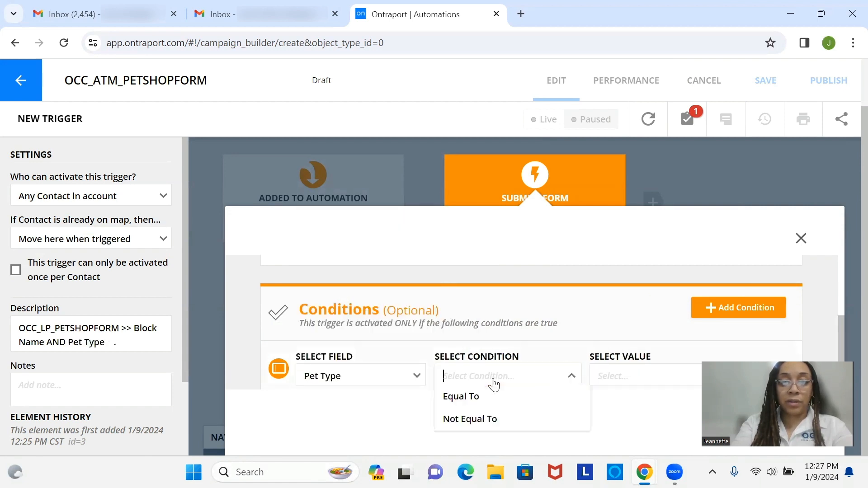
left_click(496, 397)
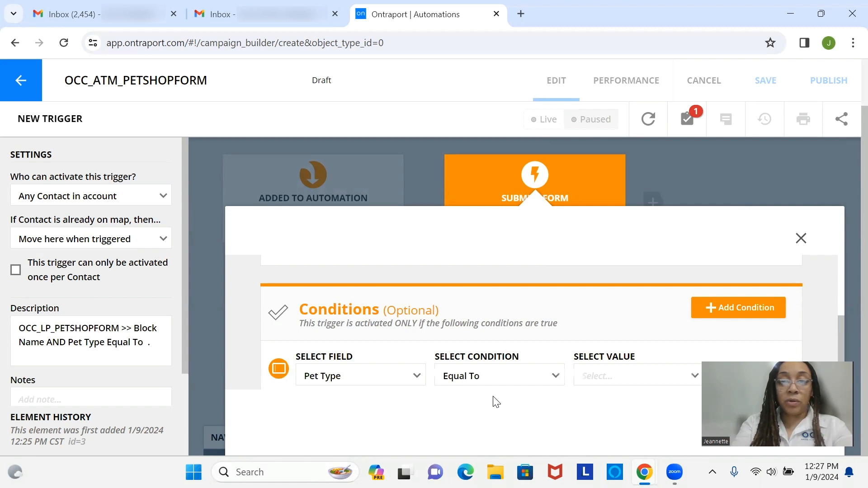
left_click(614, 374)
left_click(607, 442)
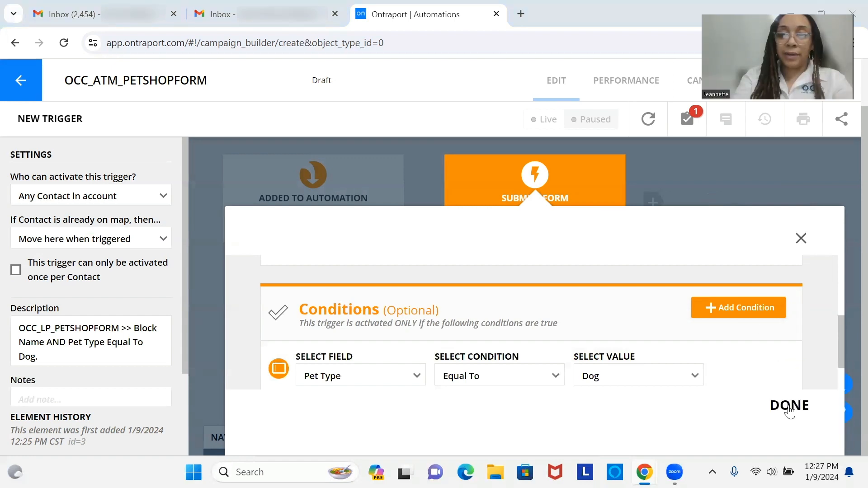
left_click(789, 407)
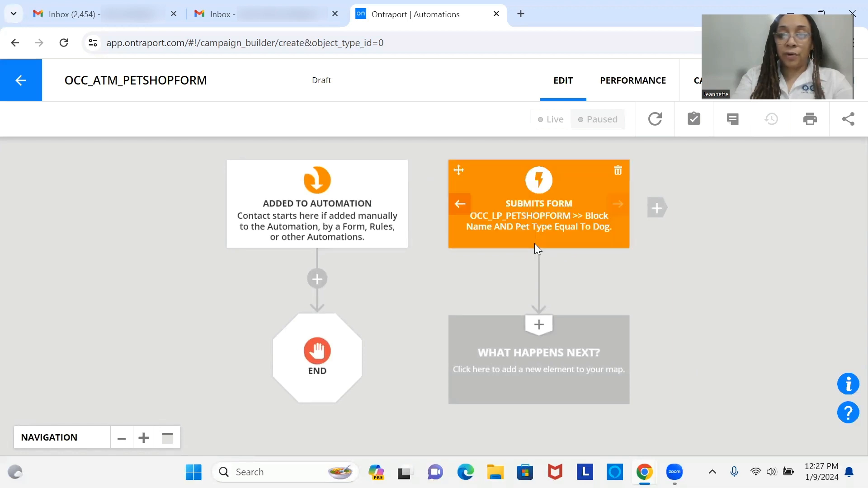
Add a Change Tags step after the trigger and start deleting the END step
left_click(522, 364)
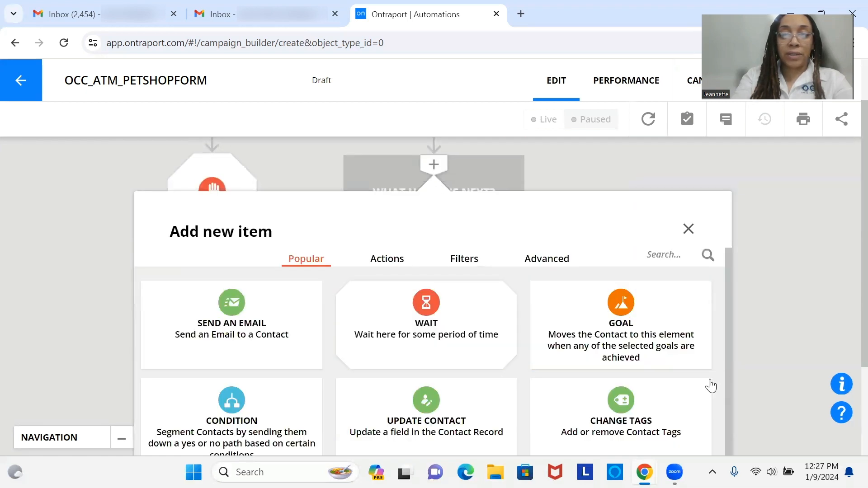
left_click(663, 421)
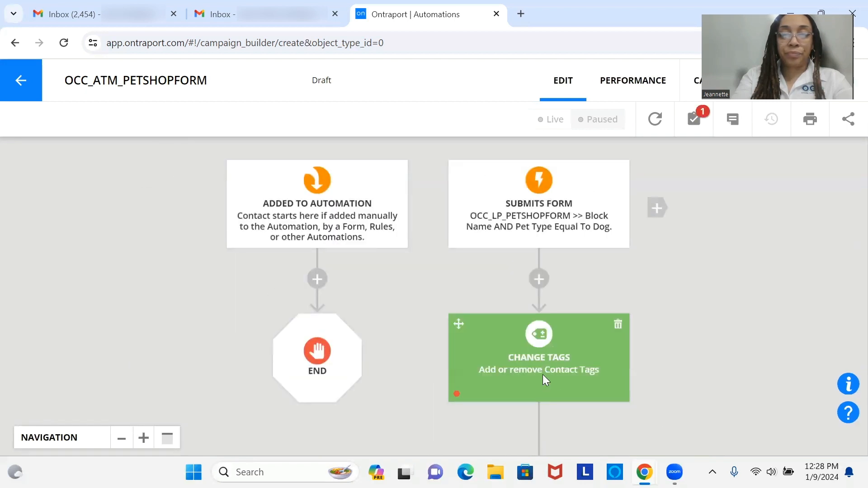
left_click_drag(543, 375, 531, 321)
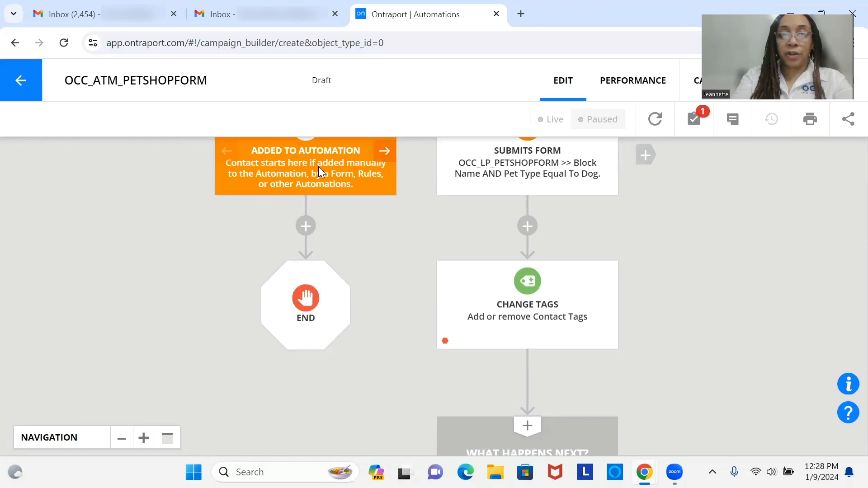
mouse_move(318, 167)
left_mouse_down()
mouse_move(350, 243)
mouse_move(330, 160)
left_mouse_up()
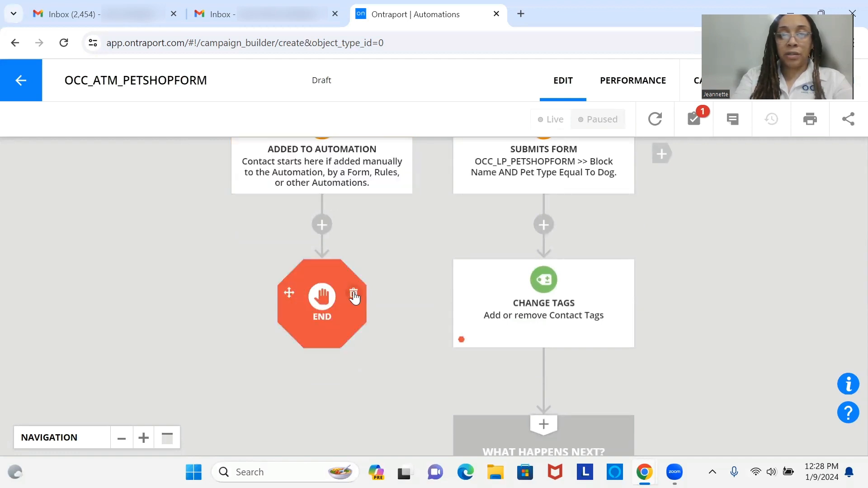
left_click(354, 293)
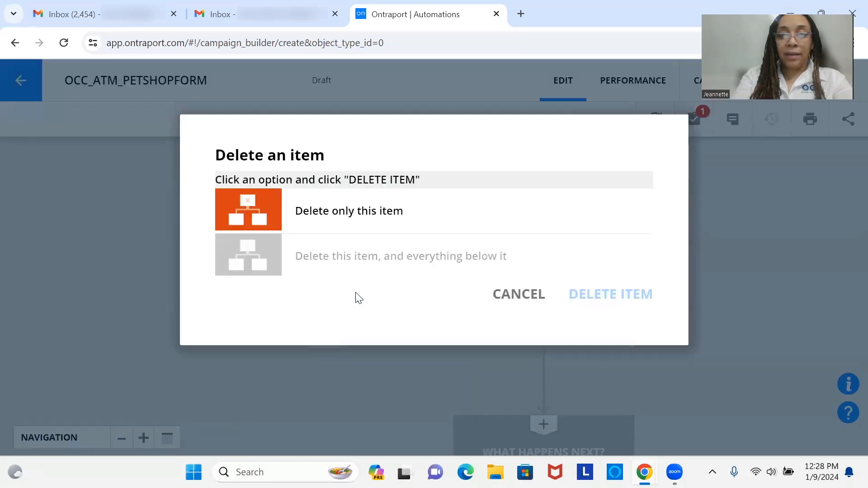
Delete only the END step and link a new Go To step into Change Tags
left_click(416, 227)
left_click(604, 298)
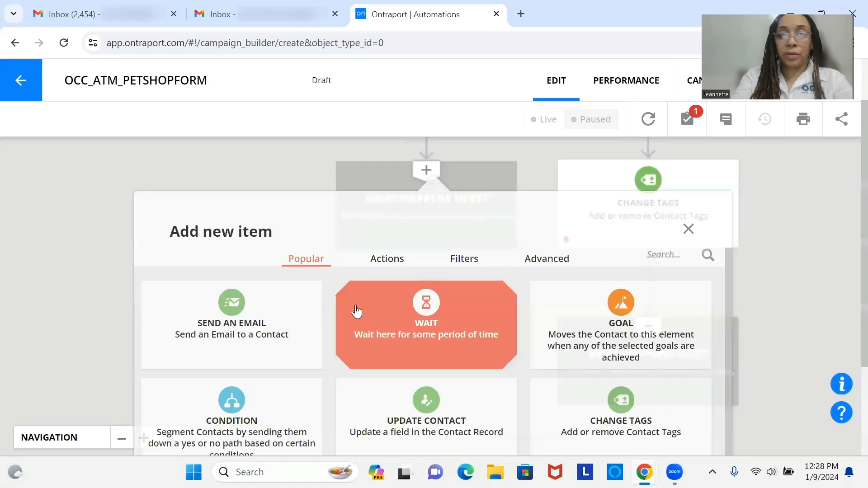
left_click(469, 261)
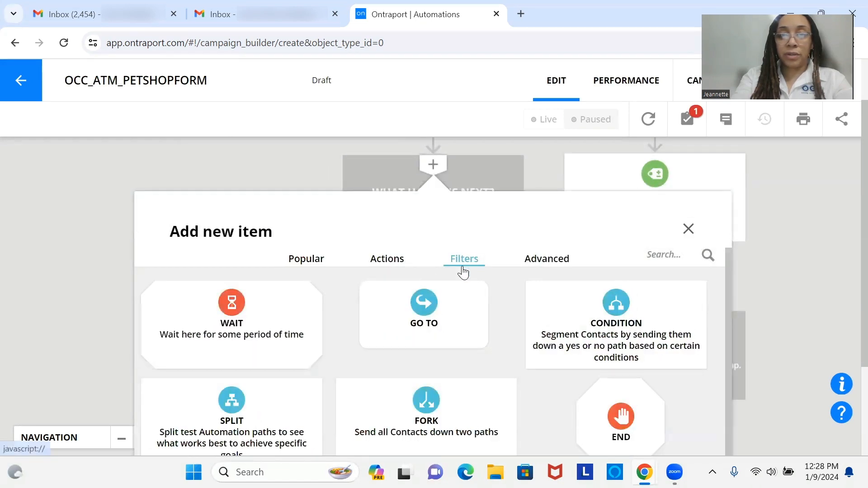
left_click(445, 304)
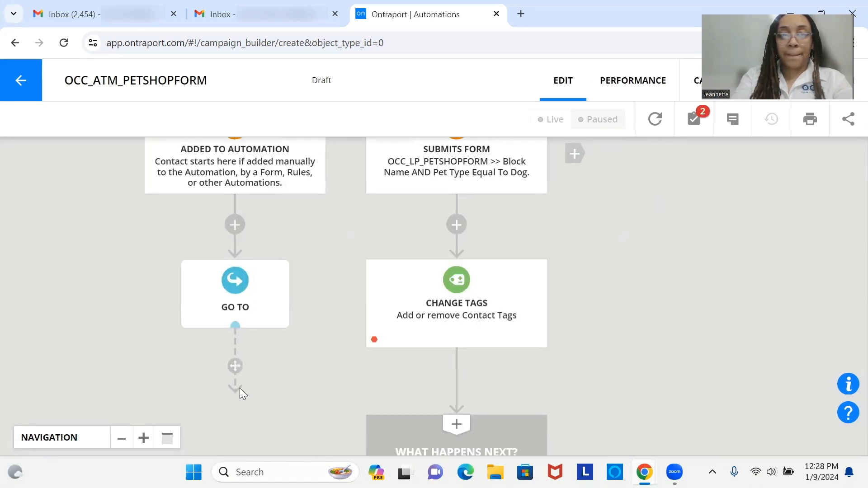
left_click_drag(235, 366, 401, 351)
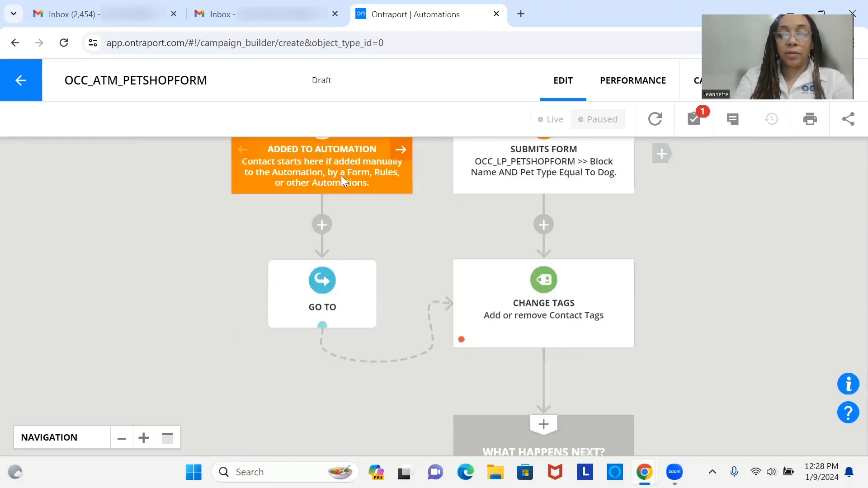
left_click_drag(341, 175, 310, 197)
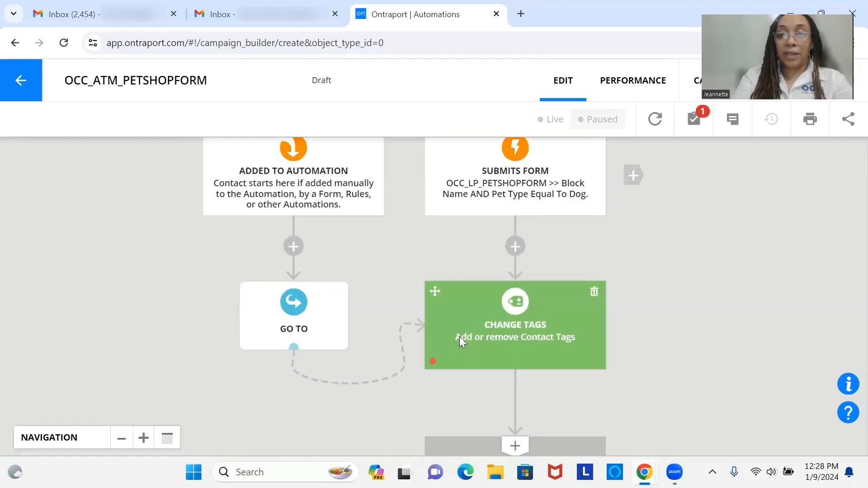
Configure the Change Tags step to add the Dog Owner tag and save it
left_click_drag(459, 329, 460, 277)
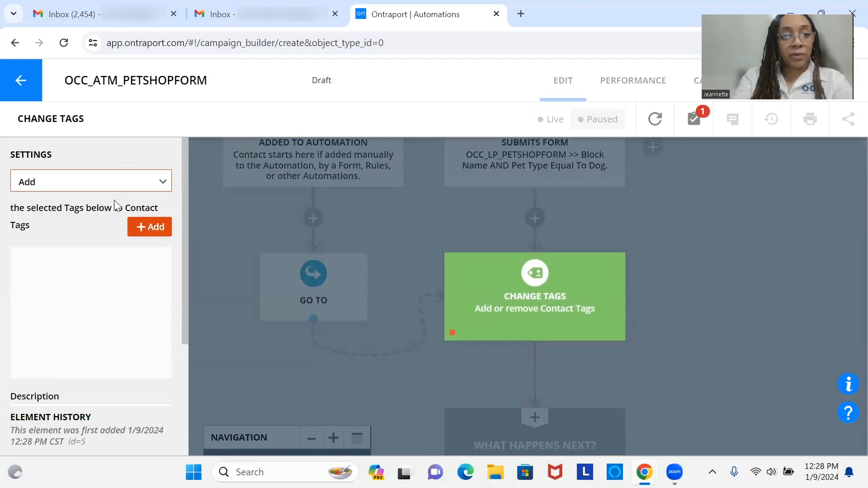
left_click(145, 235)
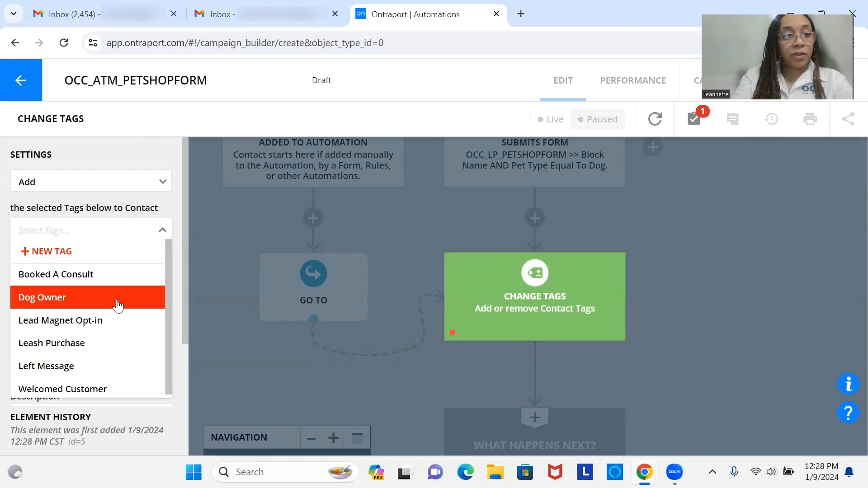
left_click(118, 307)
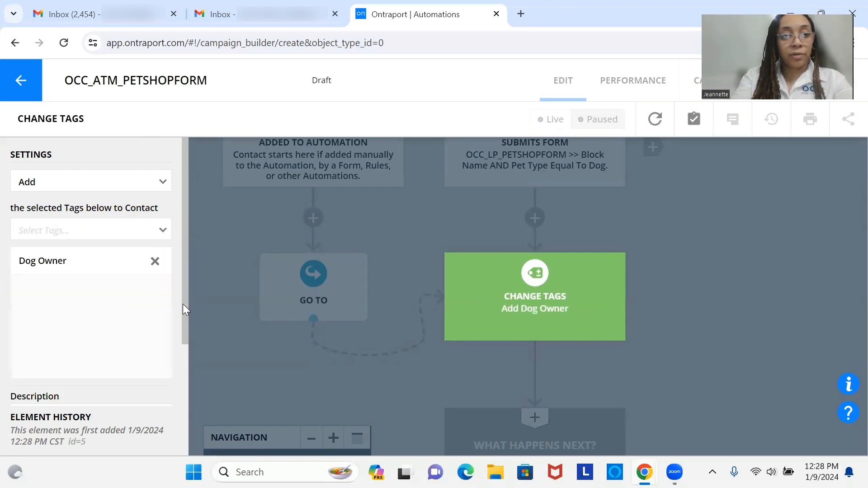
left_click_drag(186, 306, 182, 406)
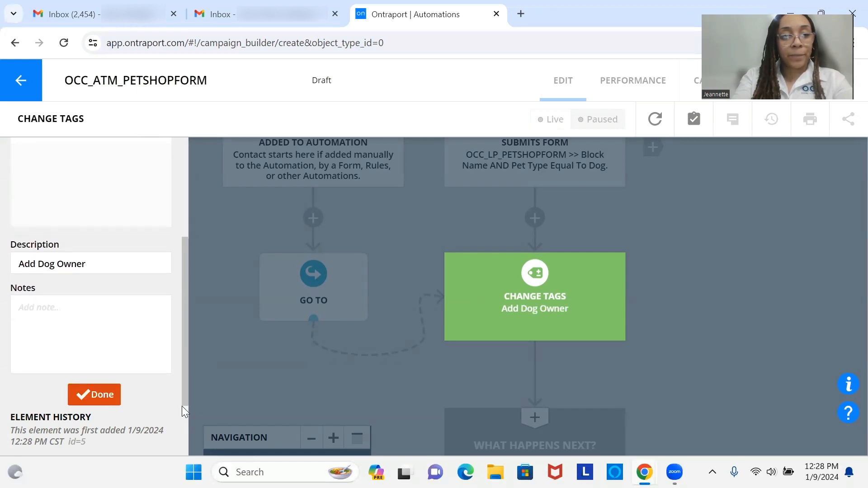
left_click(93, 392)
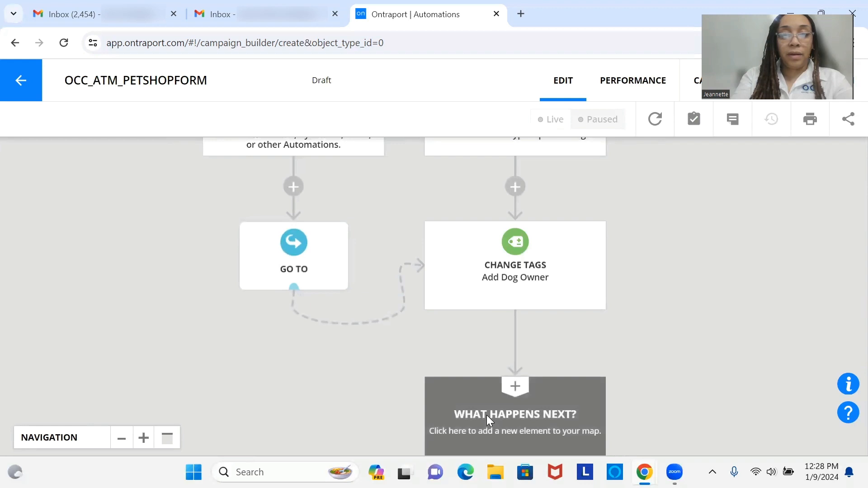
Add an End step after Change Tags that removes contacts from the automation
left_click_drag(486, 415, 462, 295)
left_click(462, 295)
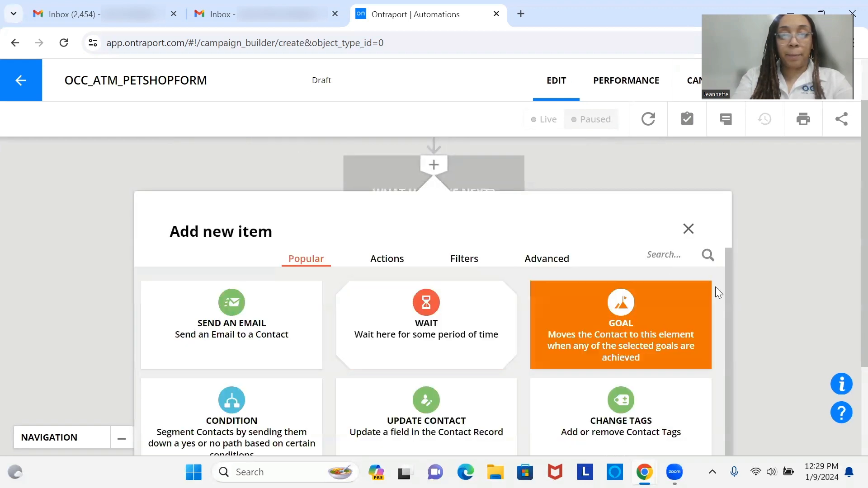
left_click_drag(731, 295, 729, 442)
left_click(628, 447)
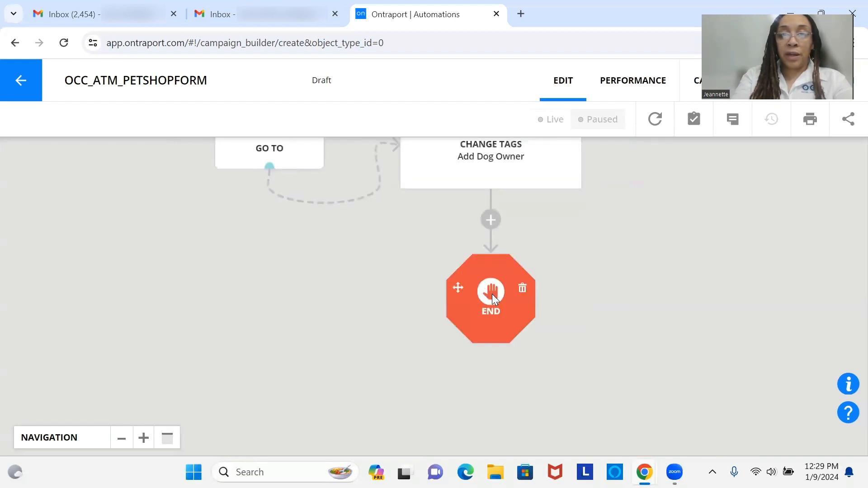
left_click(492, 294)
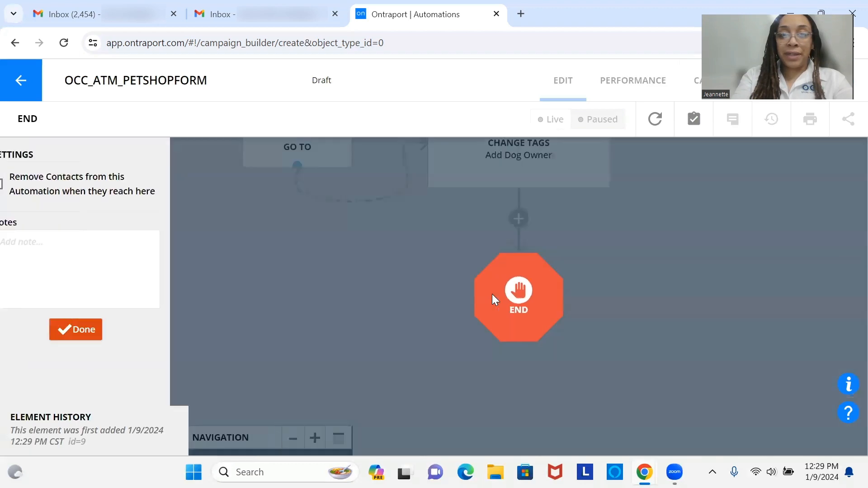
left_click(104, 196)
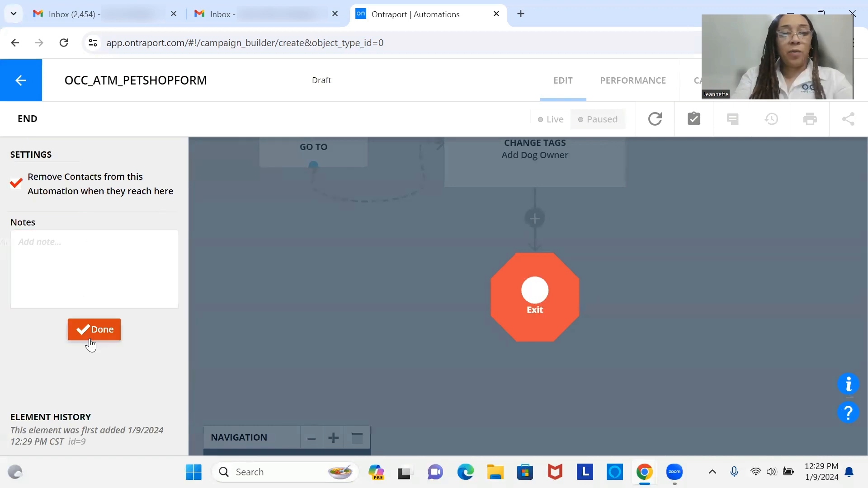
left_click(90, 337)
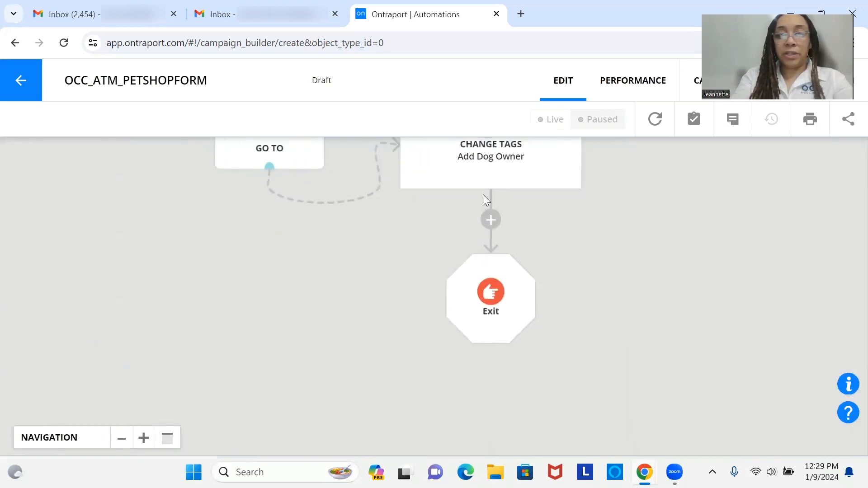
Copy the Dog trigger with all its following steps into a new column
left_click_drag(500, 164, 513, 362)
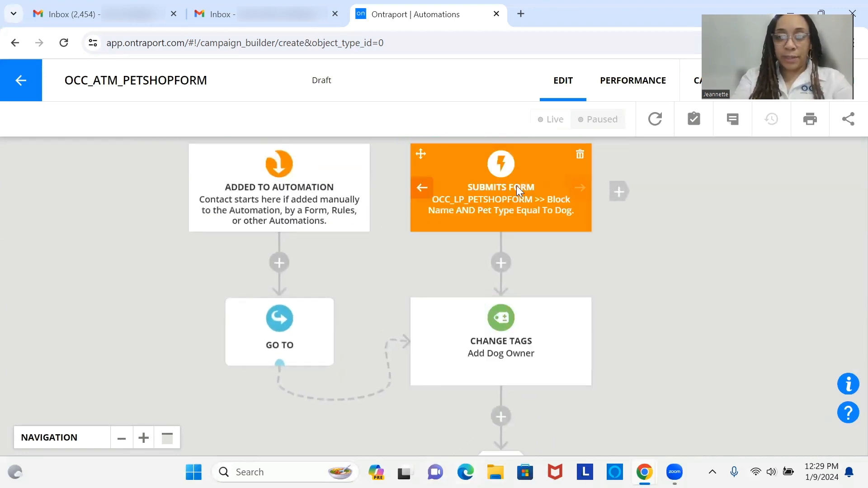
left_click_drag(512, 205, 503, 166)
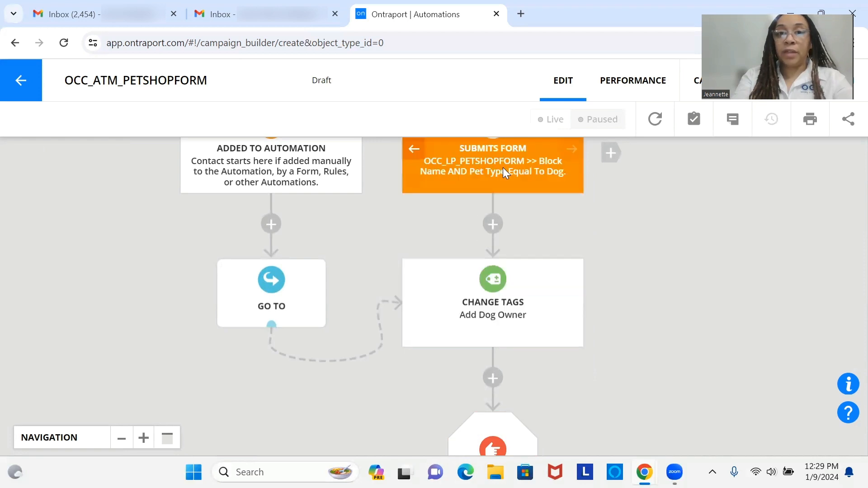
left_click_drag(496, 175, 434, 240)
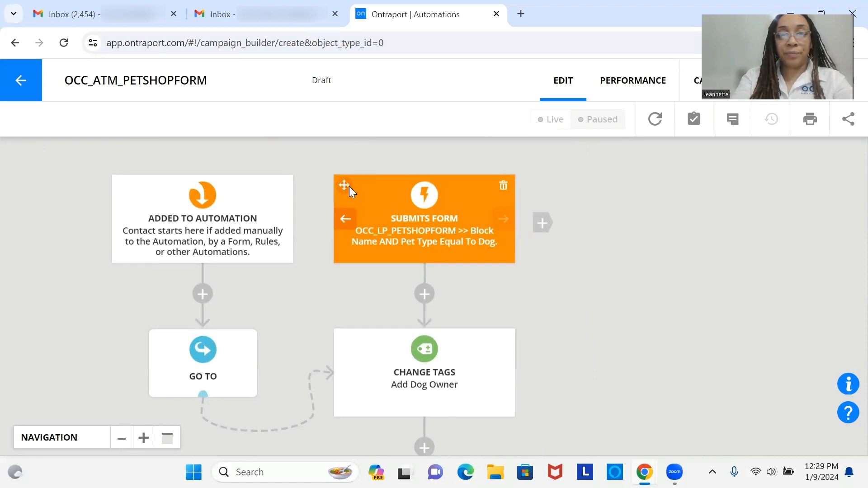
left_click_drag(349, 186, 548, 231)
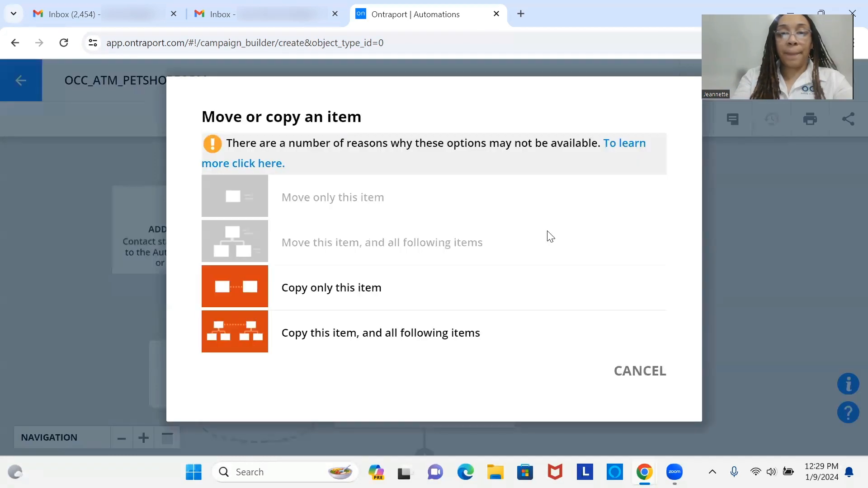
left_click(483, 335)
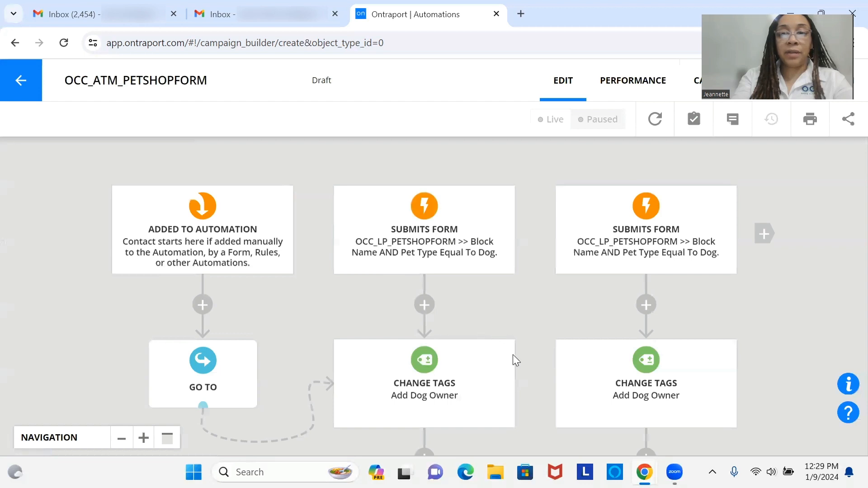
Change the copied trigger's Pet Type condition value to Bird and save it
left_click(682, 247)
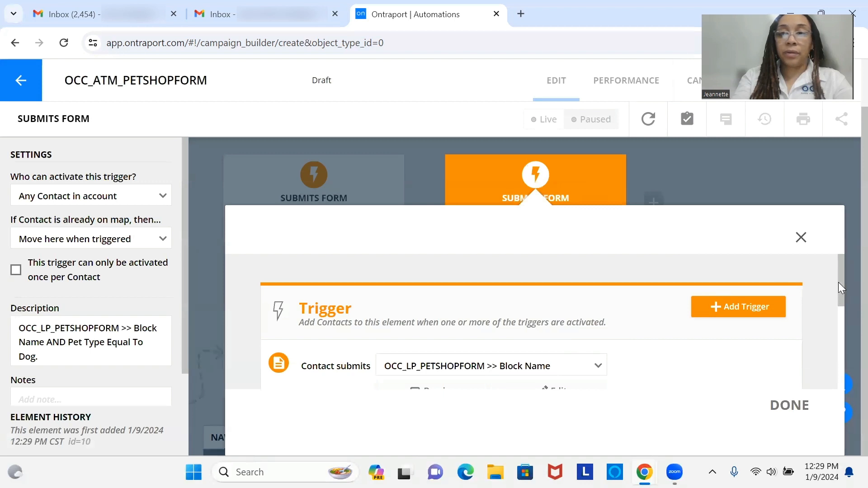
left_click_drag(839, 283, 847, 361)
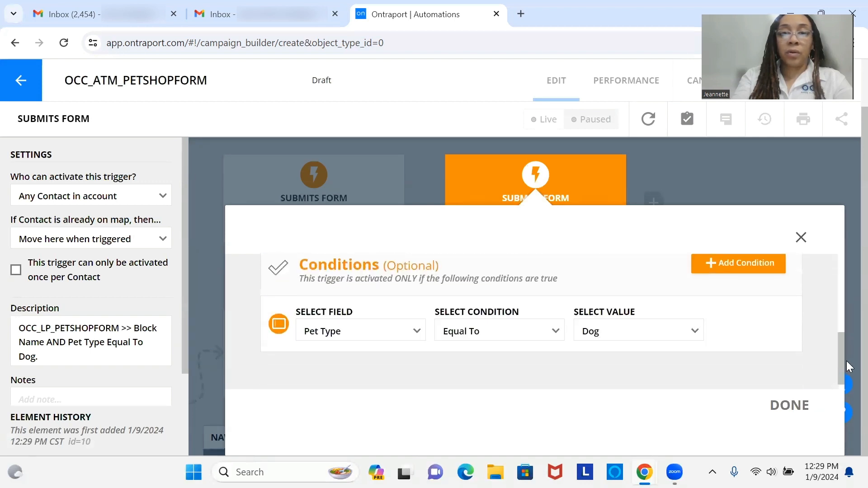
left_click(644, 334)
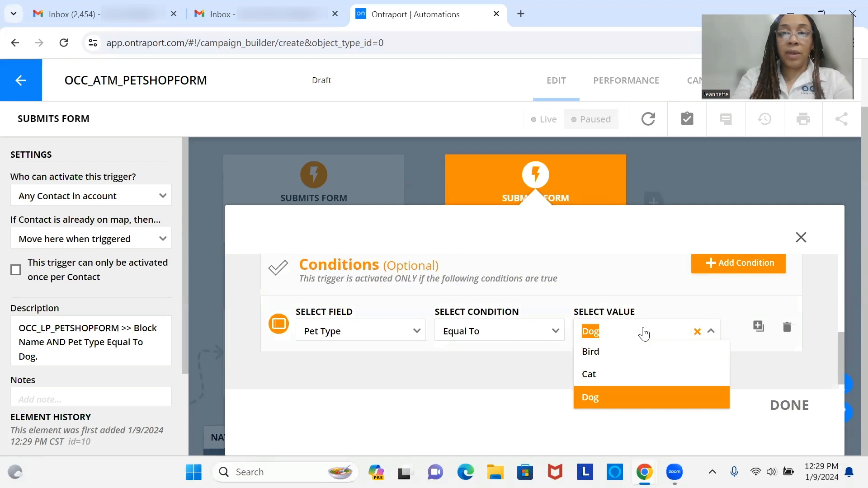
left_click(640, 358)
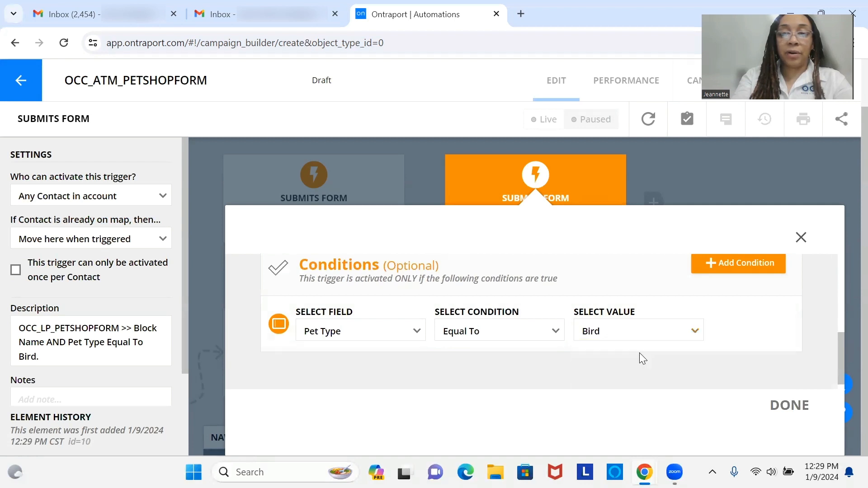
left_click(787, 407)
In the copied tag step, replace Dog Owner with a newly created Bird Owner tag
left_click_drag(657, 387, 654, 270)
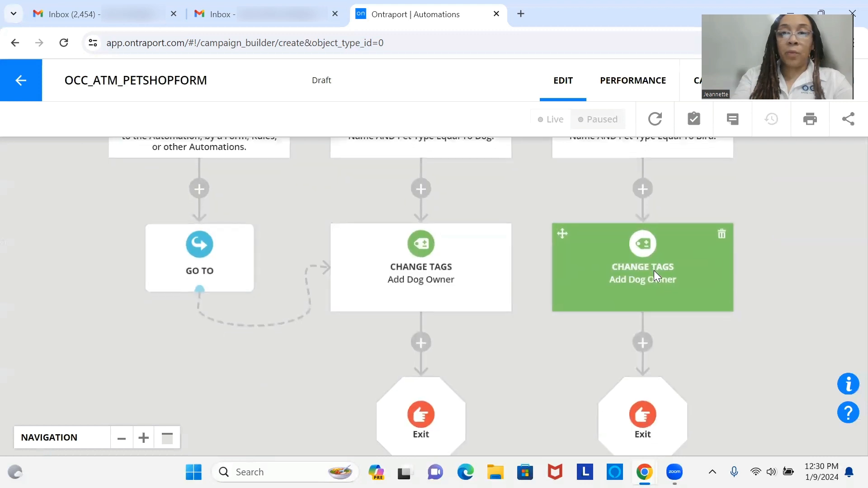
left_click(653, 271)
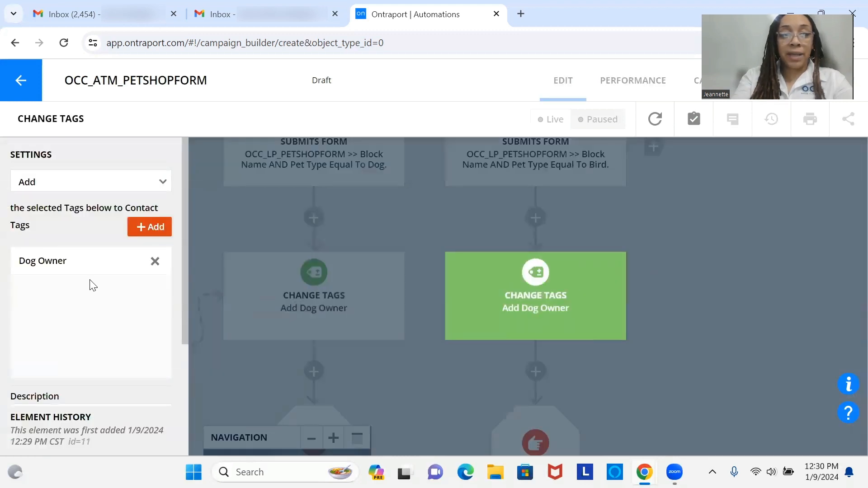
left_click(155, 262)
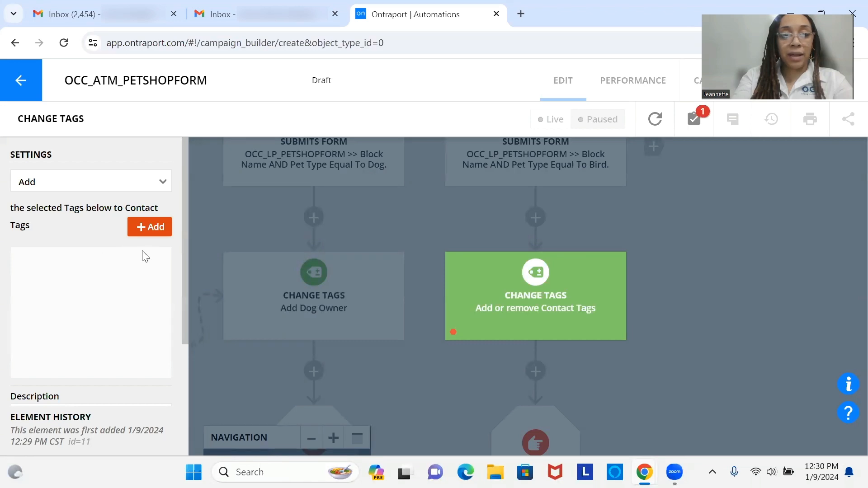
left_click(157, 233)
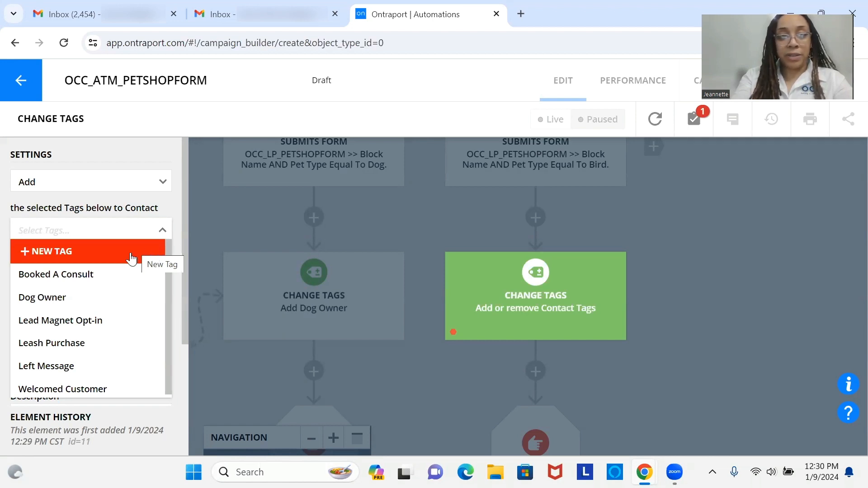
left_click(102, 261)
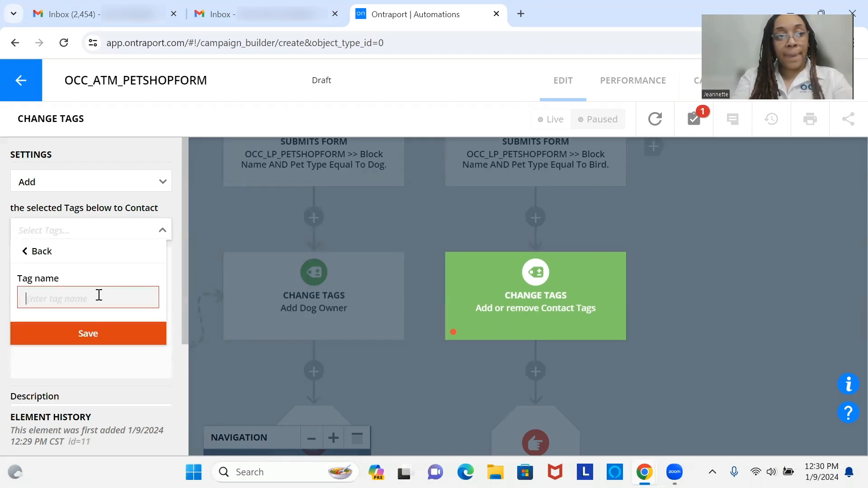
type("Bird Owner")
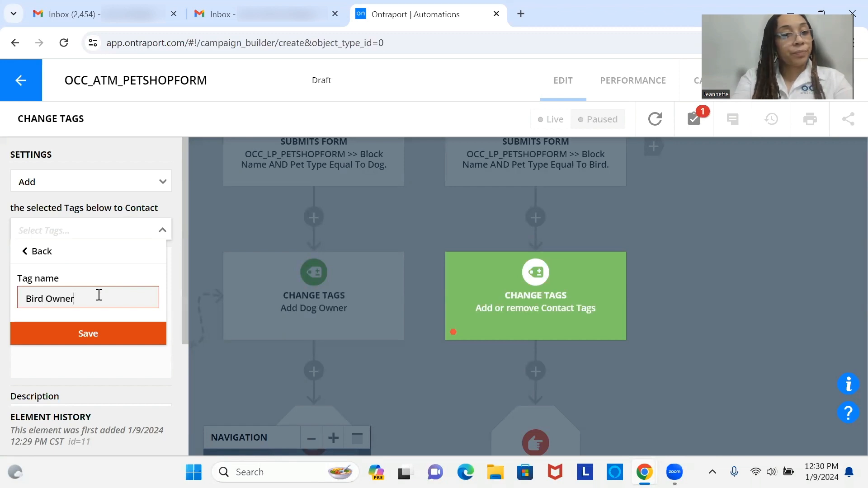
left_click(97, 343)
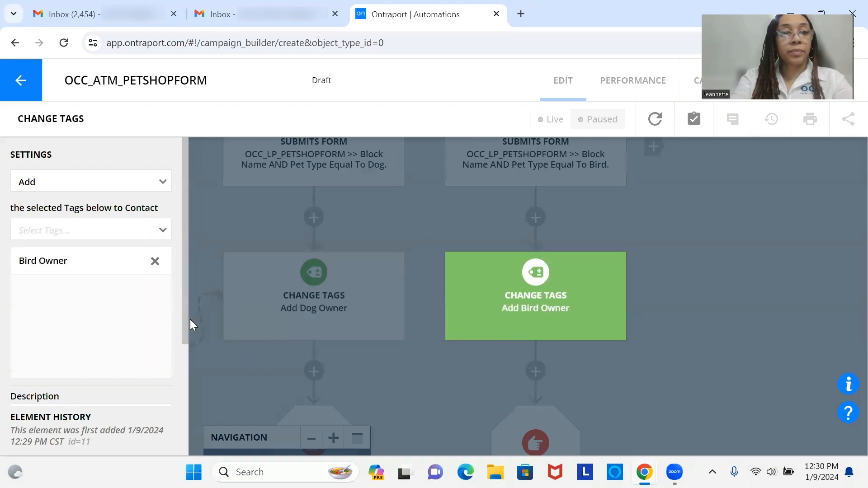
left_click_drag(184, 315, 189, 405)
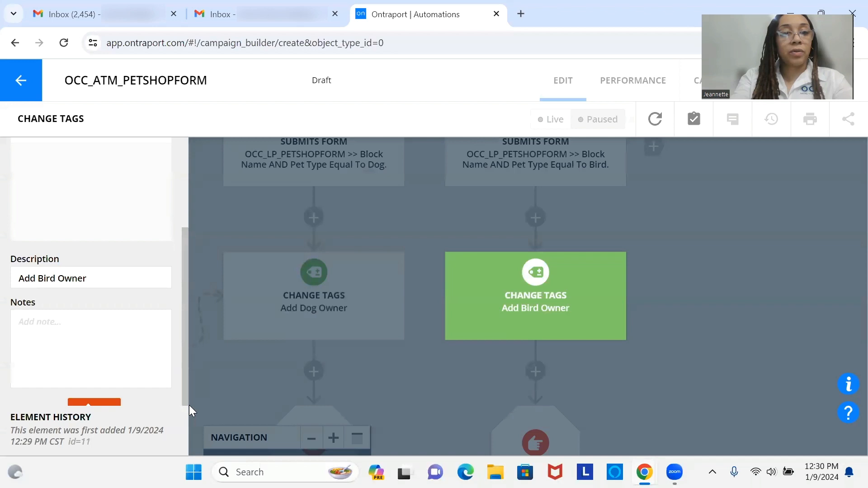
left_click(116, 401)
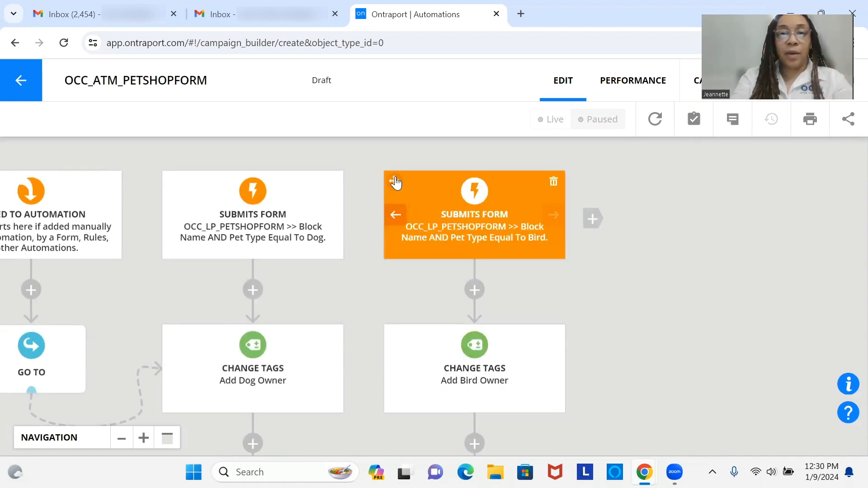
Copy the Bird trigger with all its following steps into a third column
left_click_drag(403, 182, 595, 224)
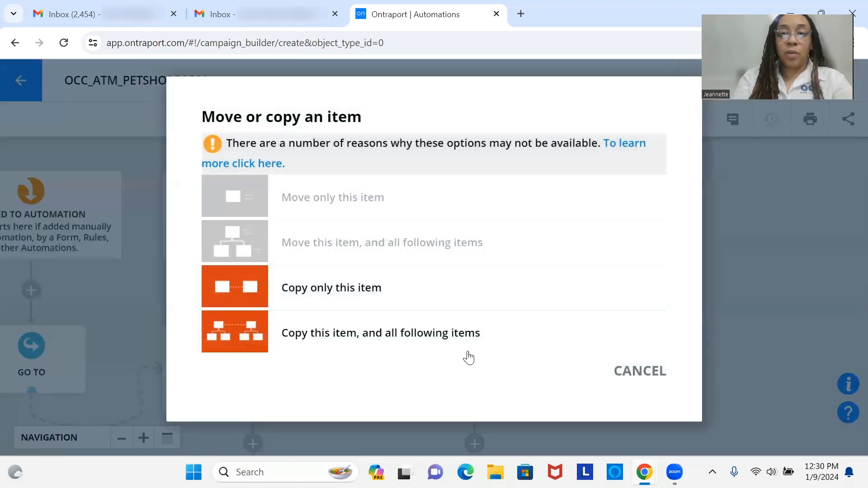
left_click(471, 354)
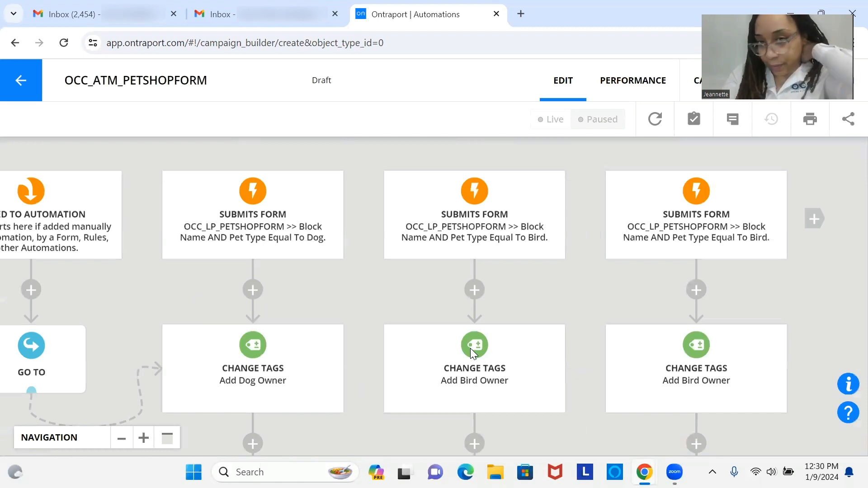
mouse_move(694, 224)
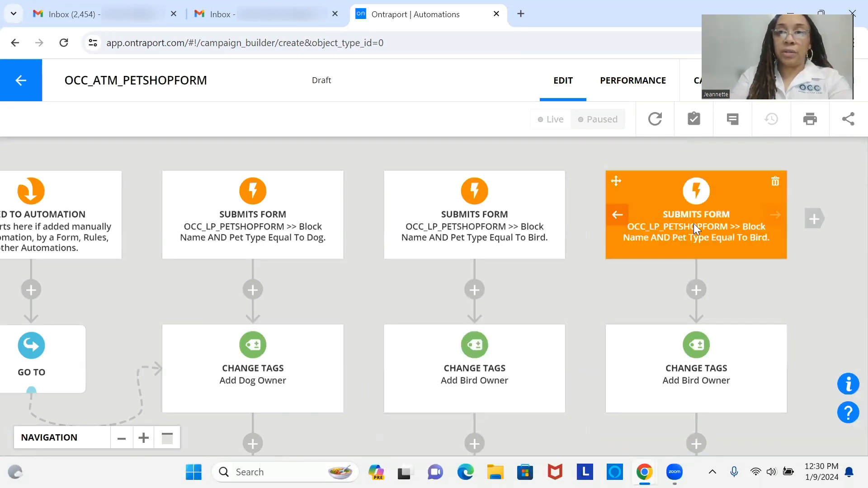
Change the third trigger's Pet Type condition value from Bird to Cat and save it
left_click(694, 224)
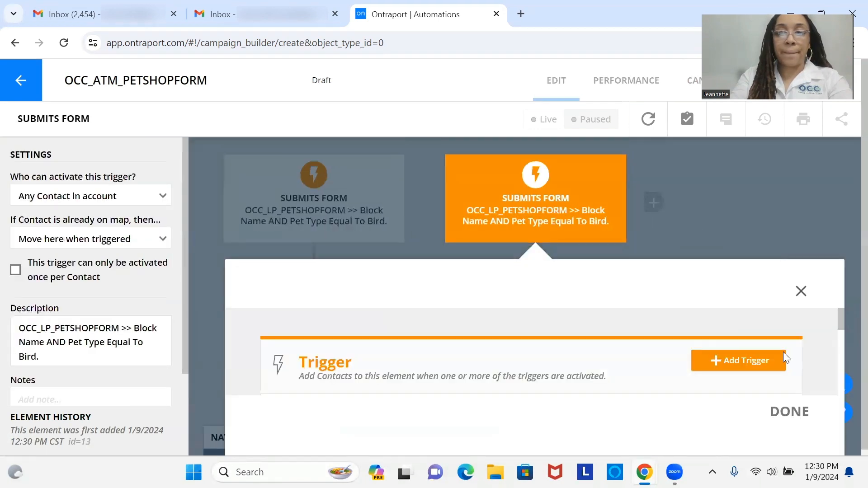
left_click_drag(843, 319, 838, 373)
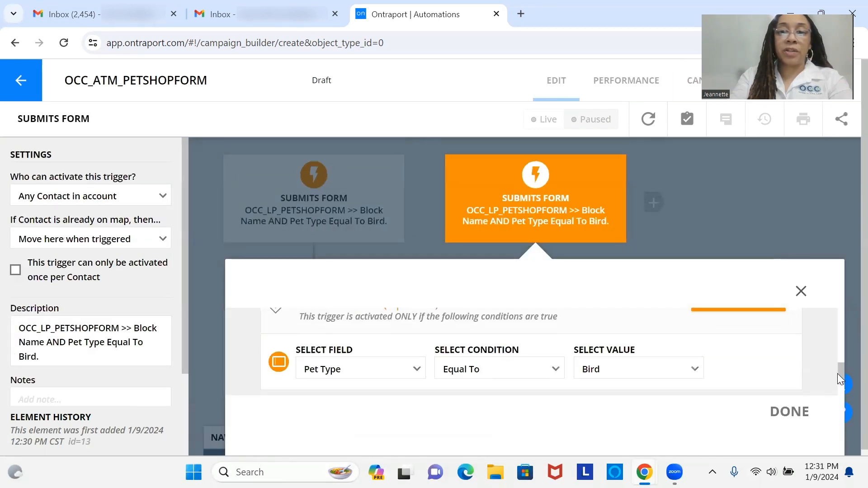
left_click(645, 375)
left_click(639, 411)
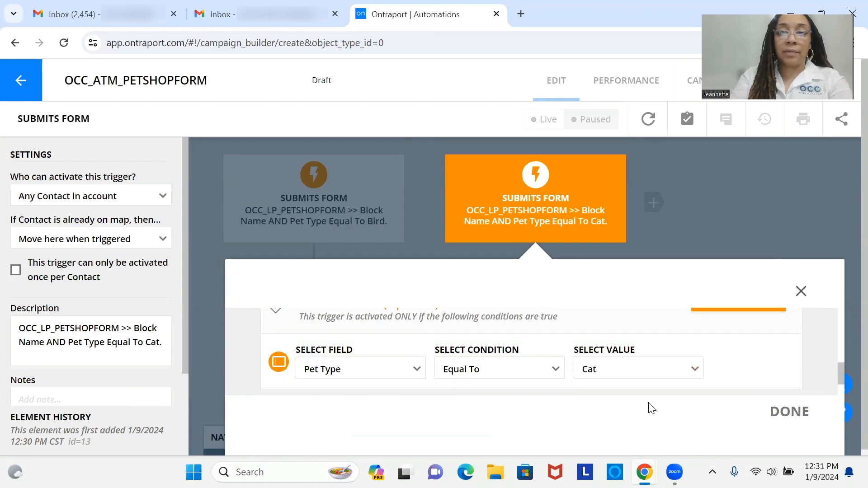
left_click(780, 413)
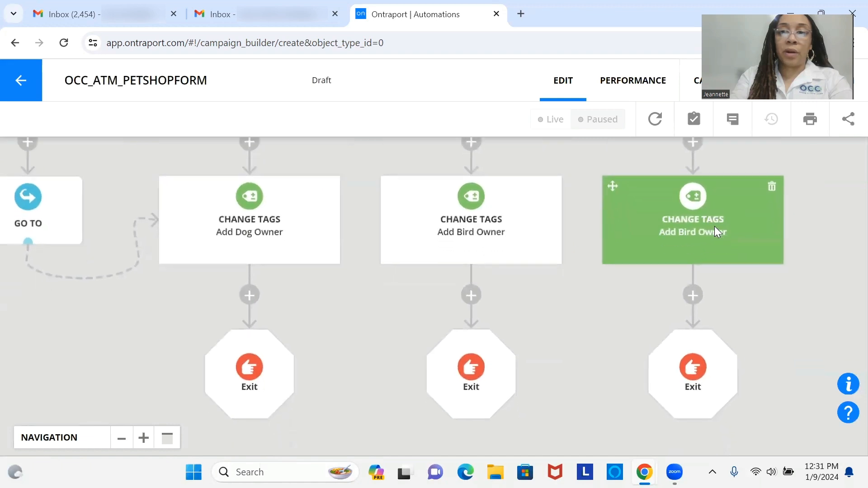
Replace the Cat branch's Bird Owner tag with a newly created 'Cat Owner' tag
left_click(714, 229)
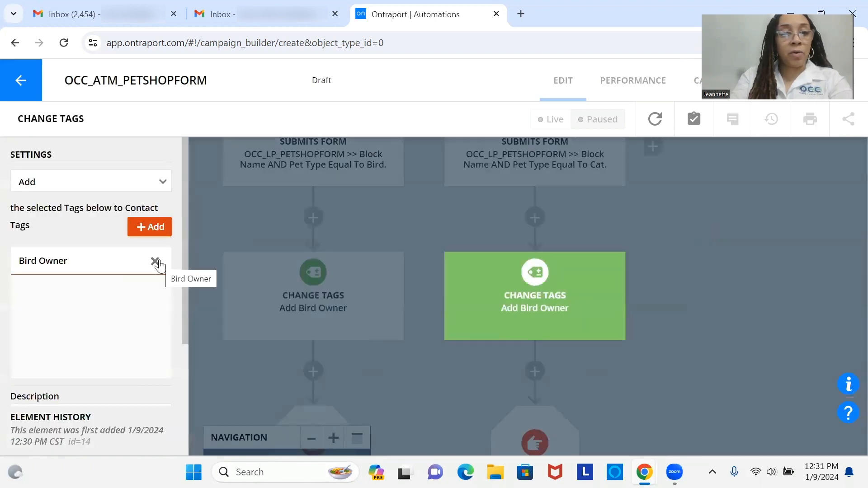
left_click(156, 262)
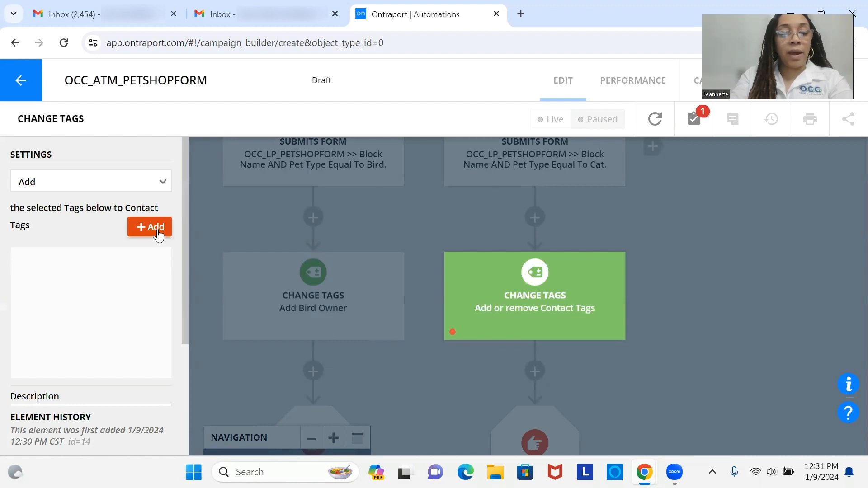
left_click(157, 233)
left_click(143, 251)
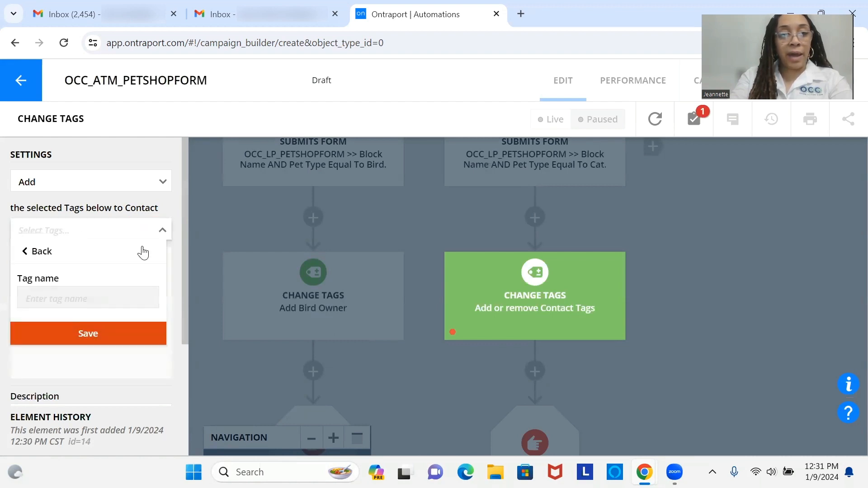
left_click(119, 299)
type("Ca")
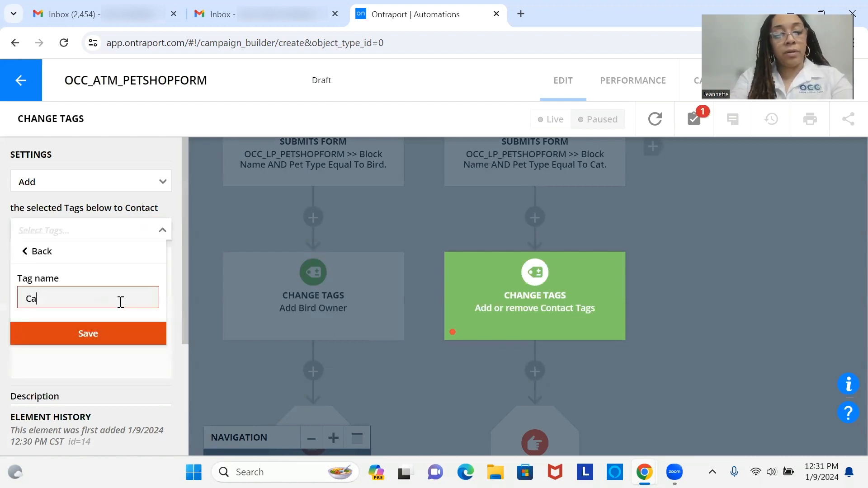
type("t Owner")
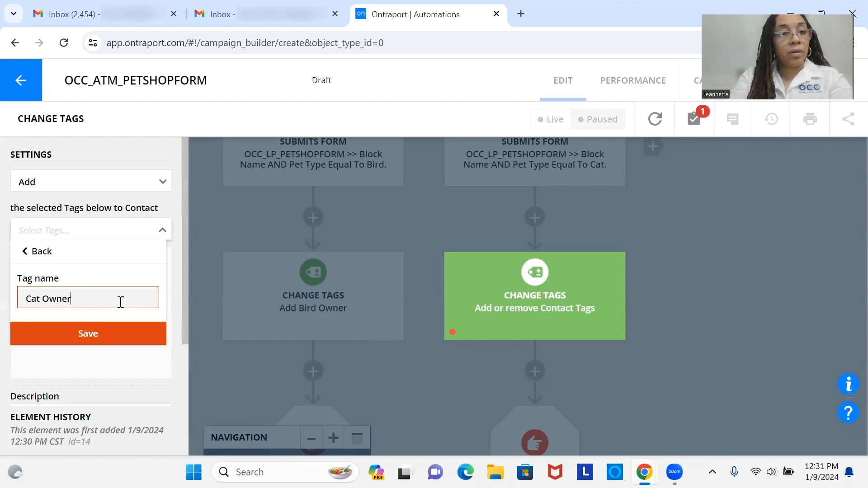
left_click(124, 328)
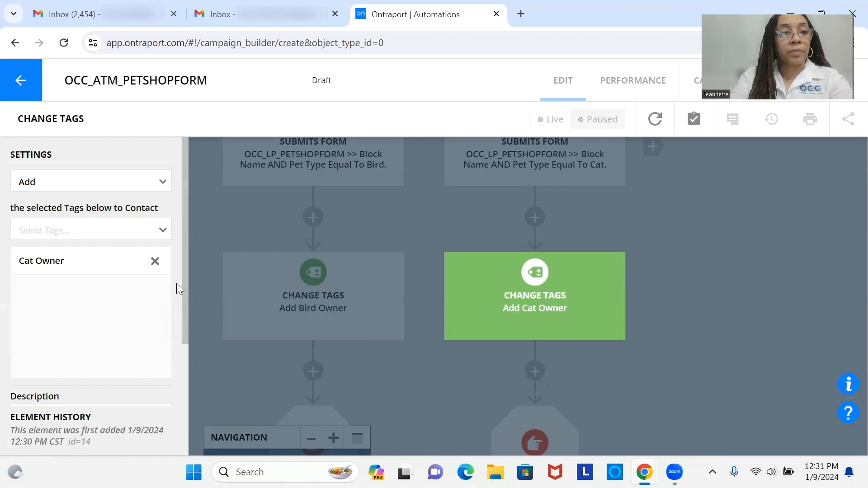
left_click_drag(185, 291, 175, 394)
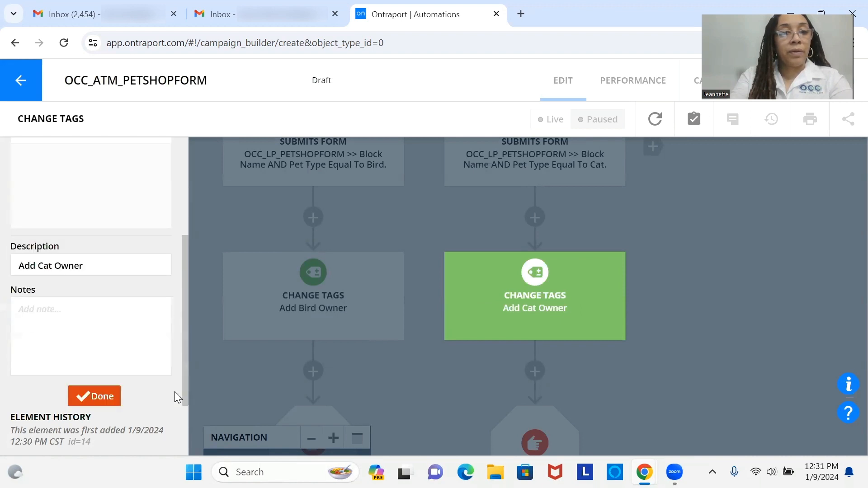
left_click(110, 391)
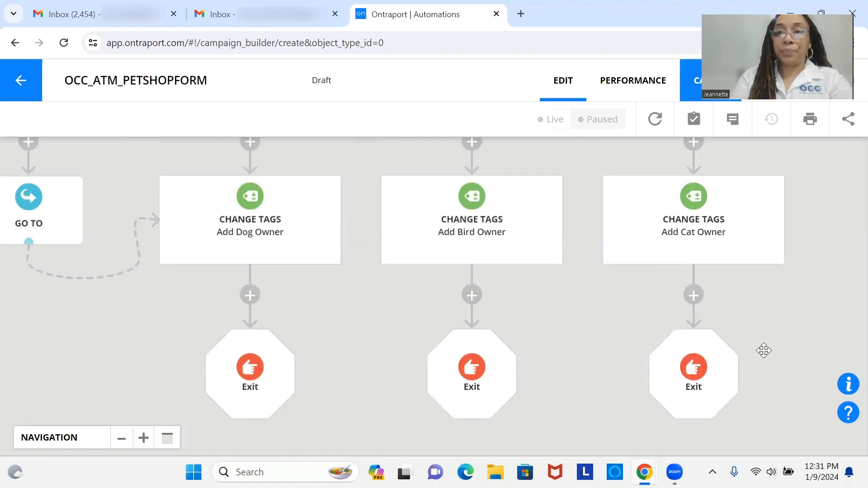
Zoom out and pan so the Dog, Bird and Cat branches fit together, collapsing the navigation panel
left_click(120, 440)
left_click(120, 440)
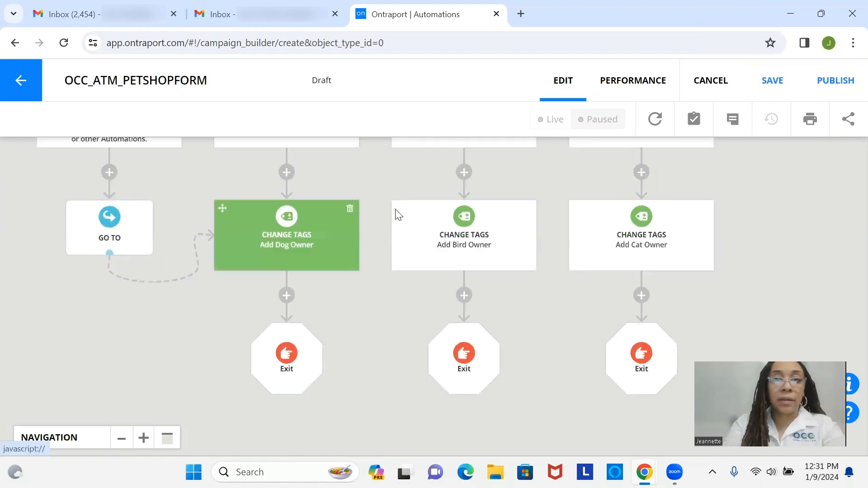
left_click_drag(388, 229, 393, 296)
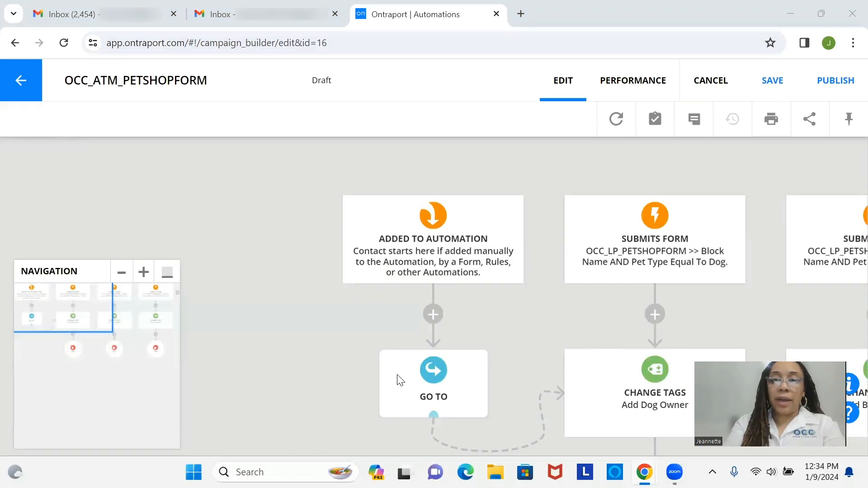
left_click(121, 273)
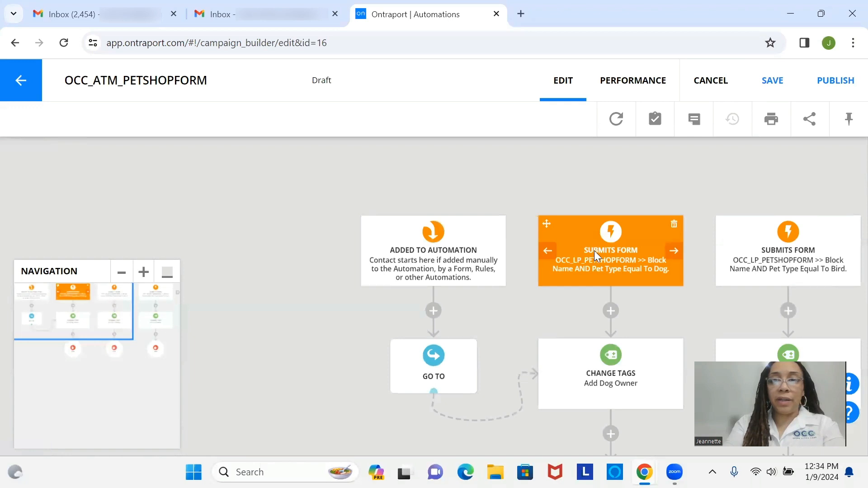
left_click_drag(521, 252, 184, 192)
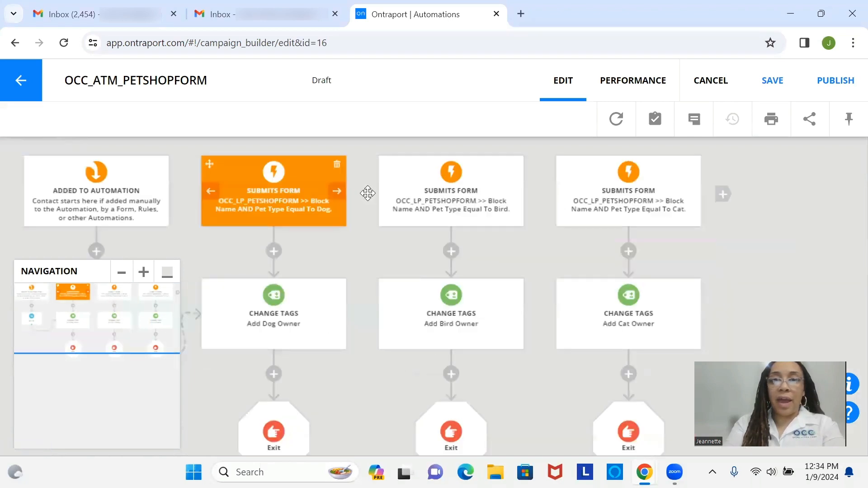
left_click_drag(368, 194, 334, 177)
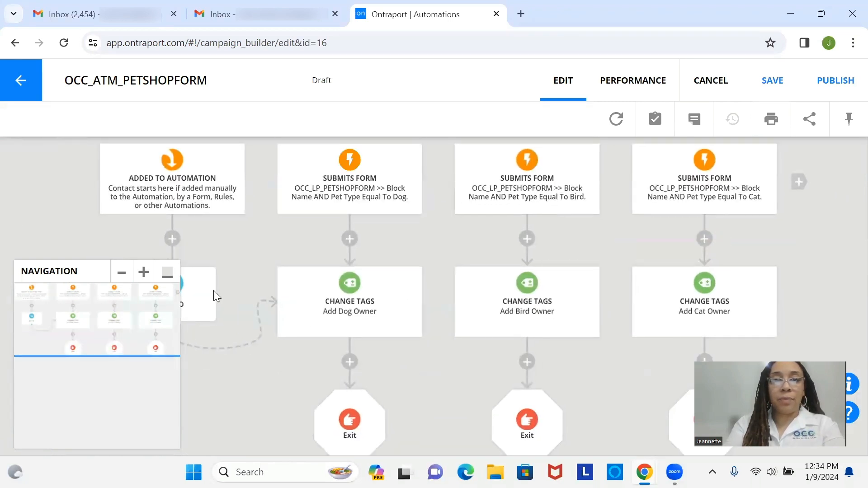
left_click(167, 274)
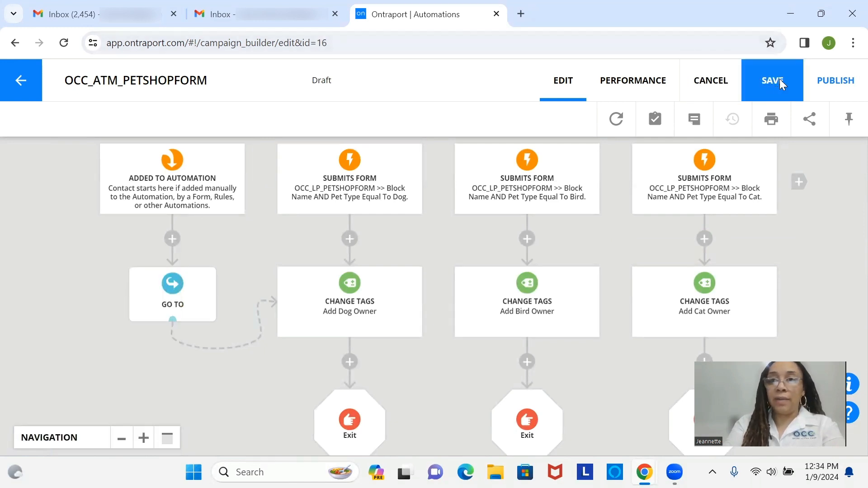
Save and publish OCC_ATM_PETSHOPFORM as v.1 and dismiss the confirmation
left_click(841, 86)
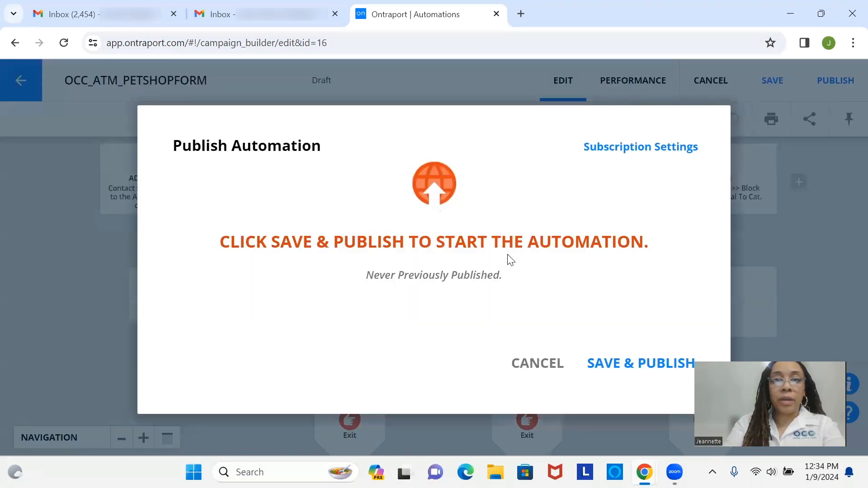
left_click(622, 364)
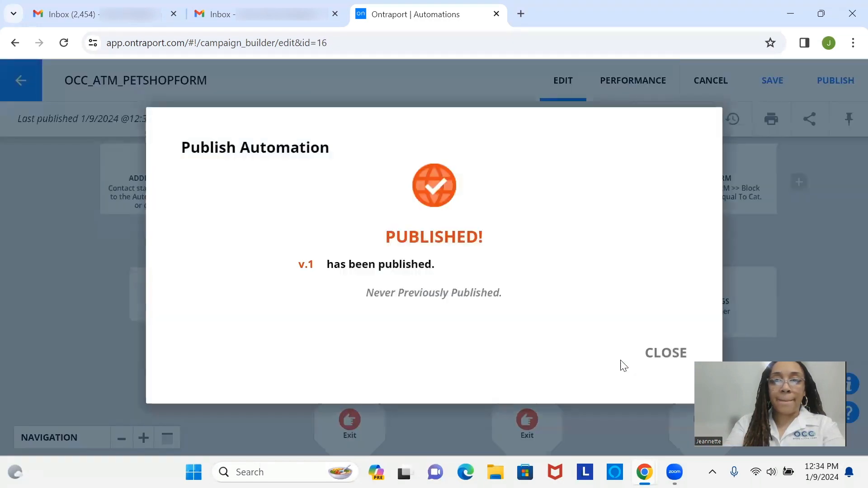
left_click(678, 357)
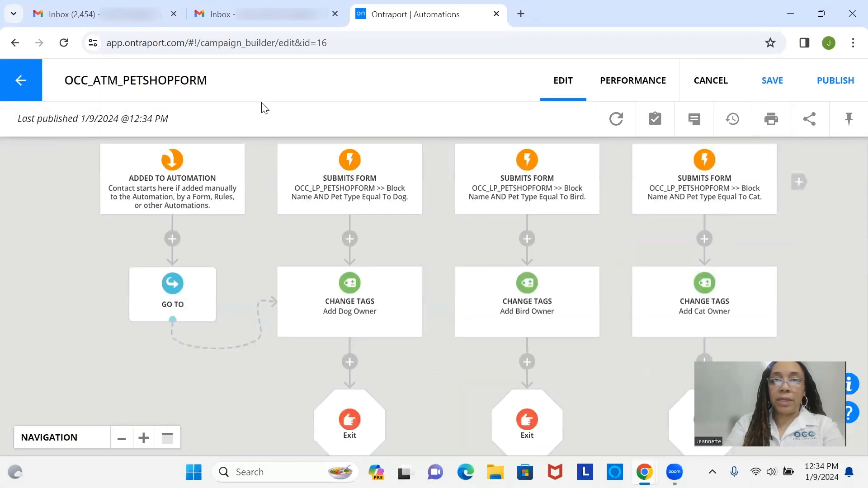
Leave the automation editor for the automations list, then go to the Contacts page
left_click(27, 86)
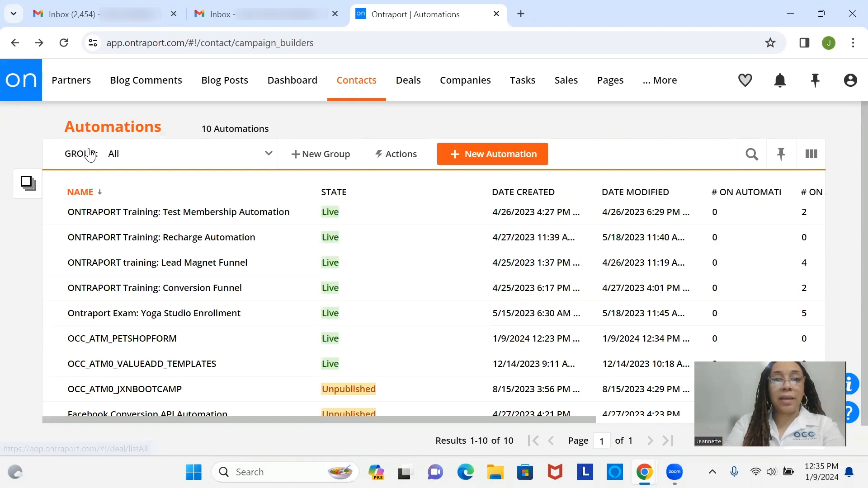
mouse_move(347, 99)
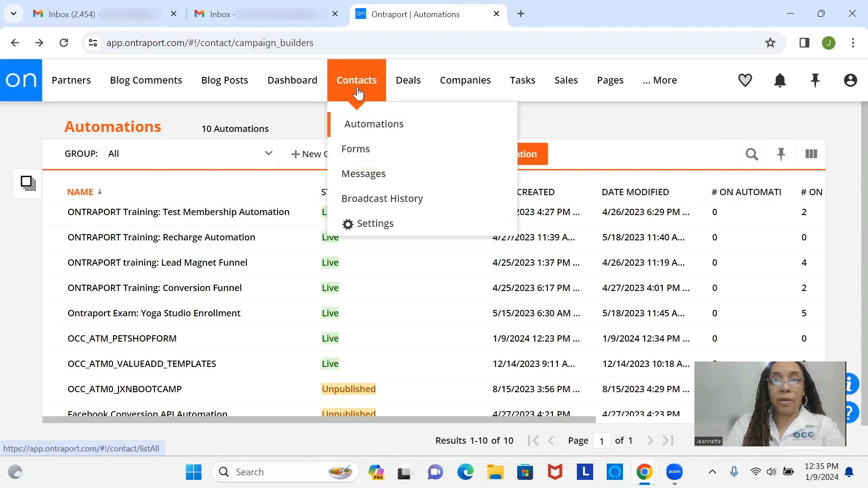
left_click(357, 92)
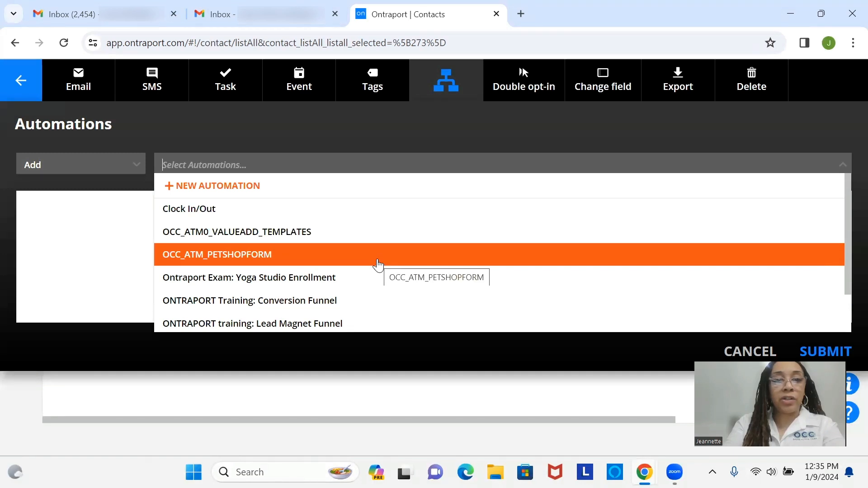
Add the selected contact to OCC_ATM_PETSHOPFORM, then deselect it and return to the automations list
left_click(378, 265)
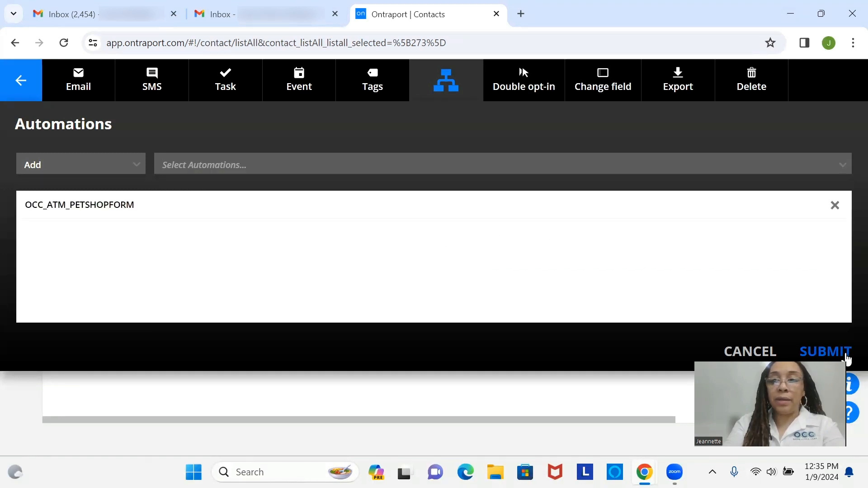
left_click(848, 357)
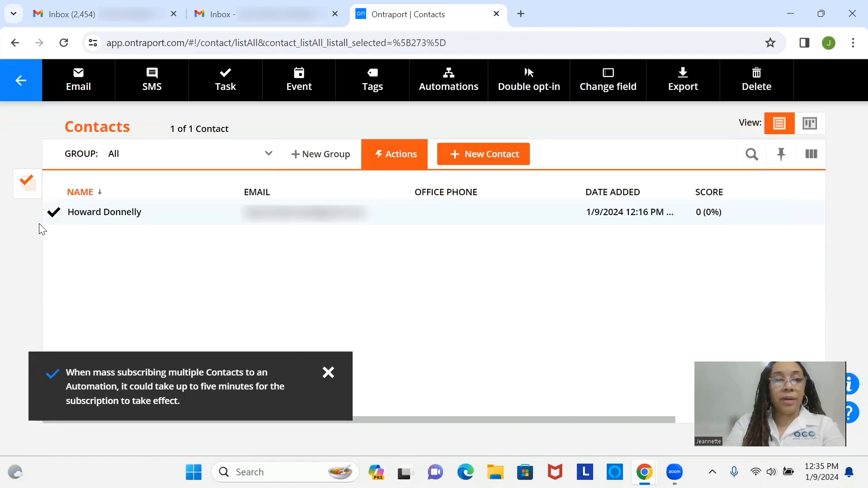
left_click(53, 218)
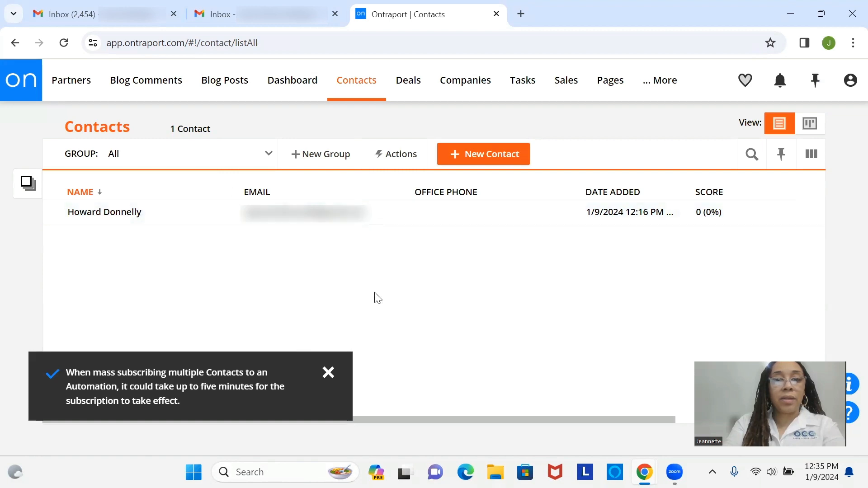
mouse_move(366, 90)
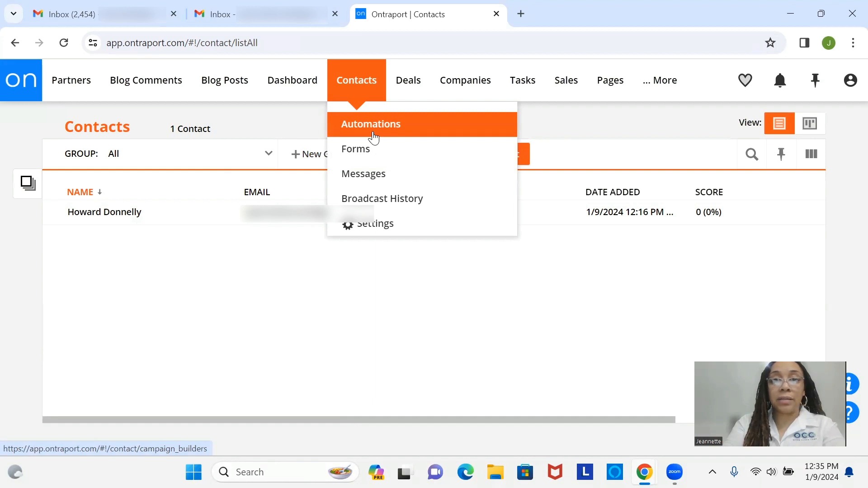
left_click(374, 136)
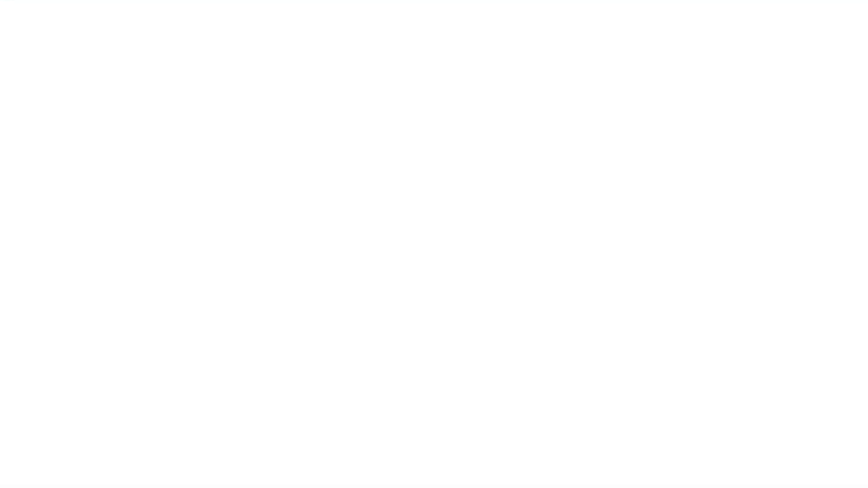